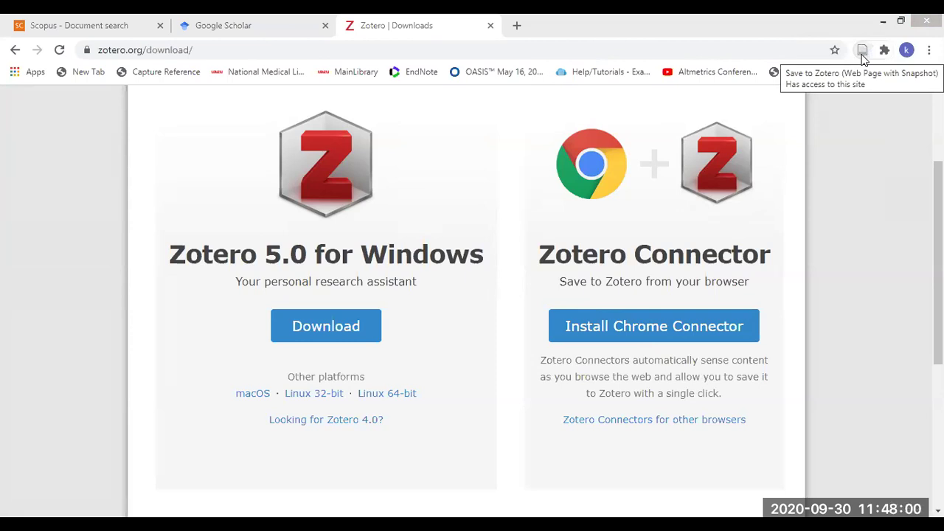
- Dismiss the Scopus welcome and Elsevier sign-in prompts to reach Document search without signing in
click(88, 33)
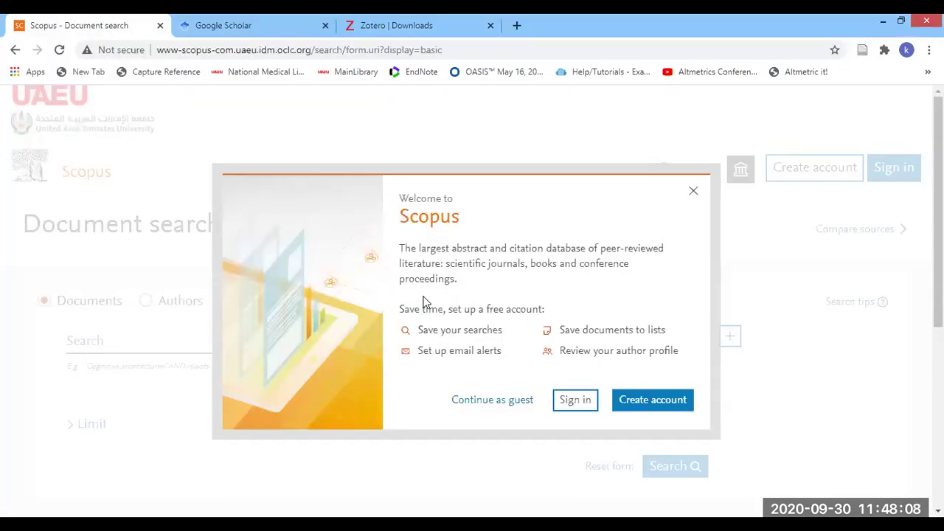
click(575, 400)
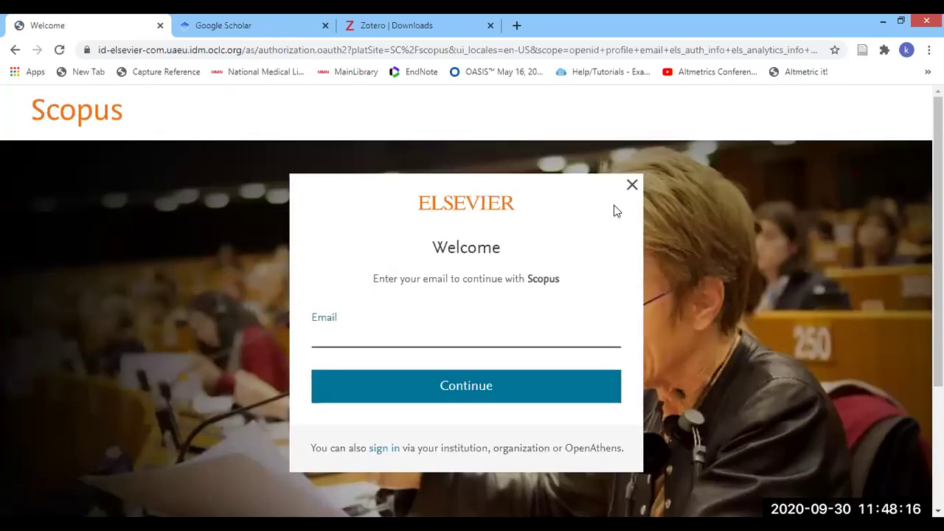
click(631, 187)
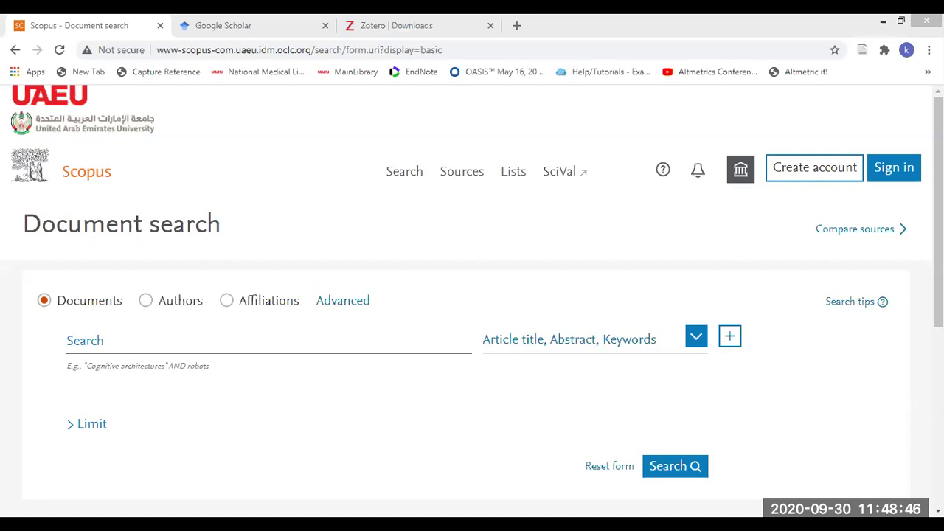
- Search Scopus documents for 'road transport Middle east', correcting the typos first
click(473, 285)
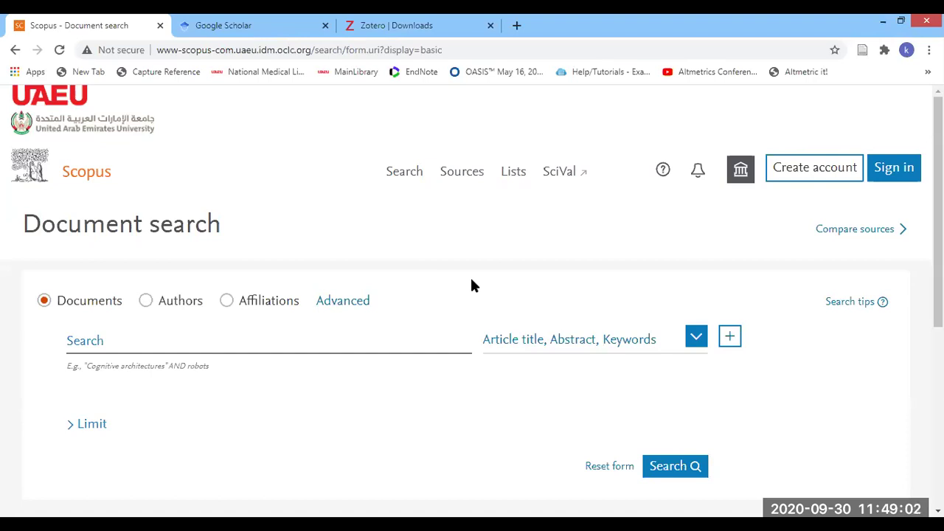
click(116, 340)
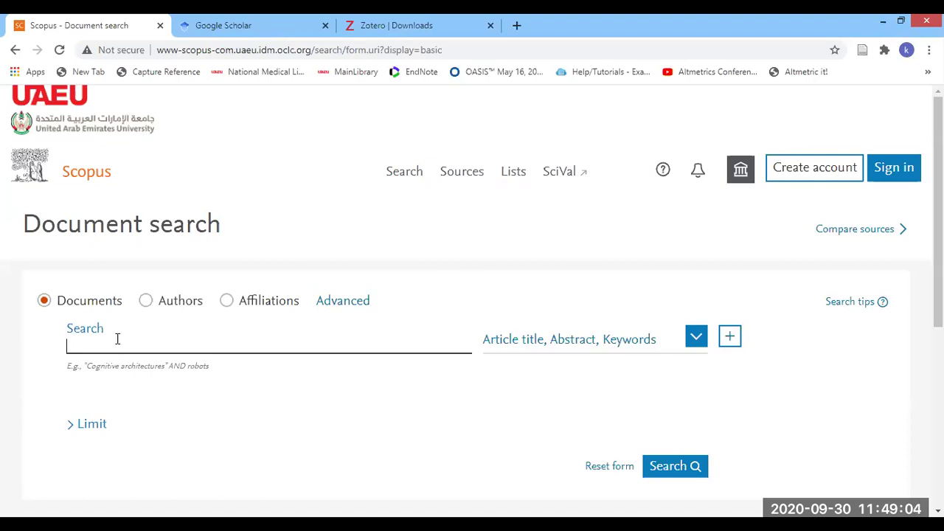
text(pu)
key(BackSpace)
key(BackSpace)
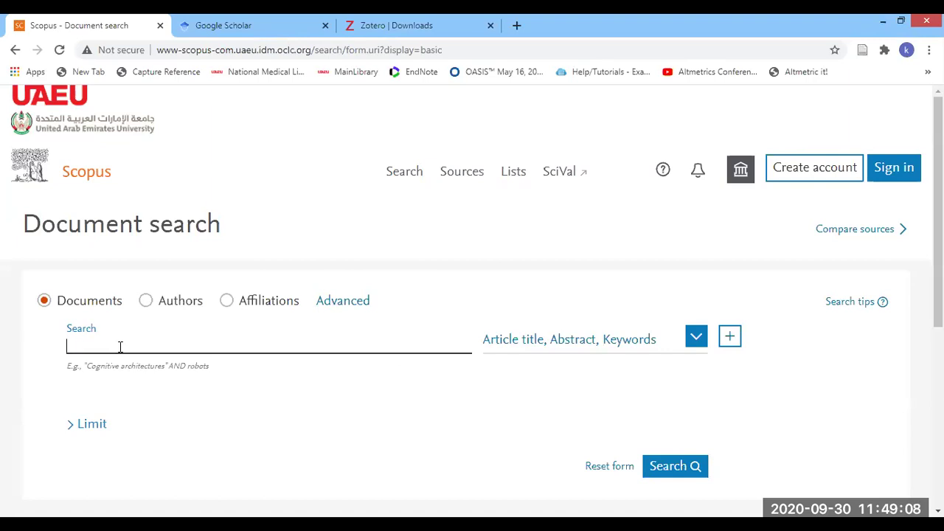
text(raod )
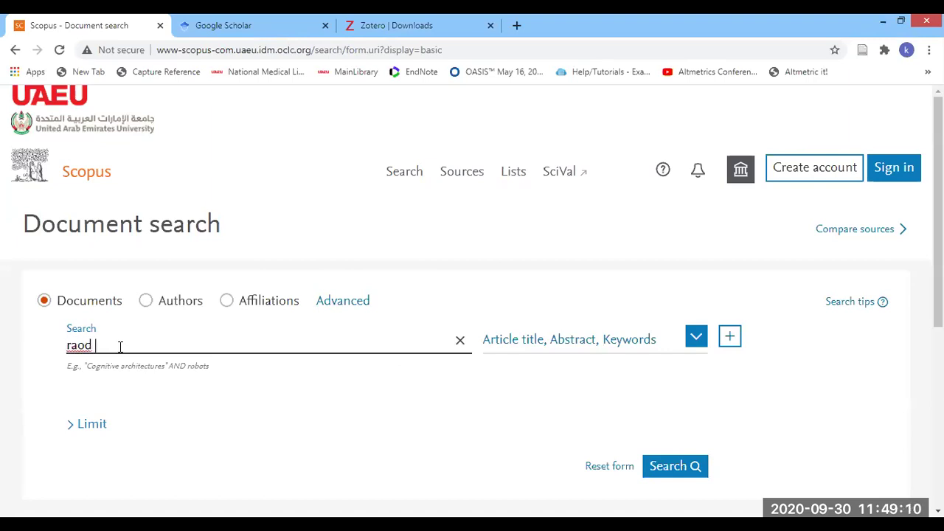
text(trans[port)
click(95, 345)
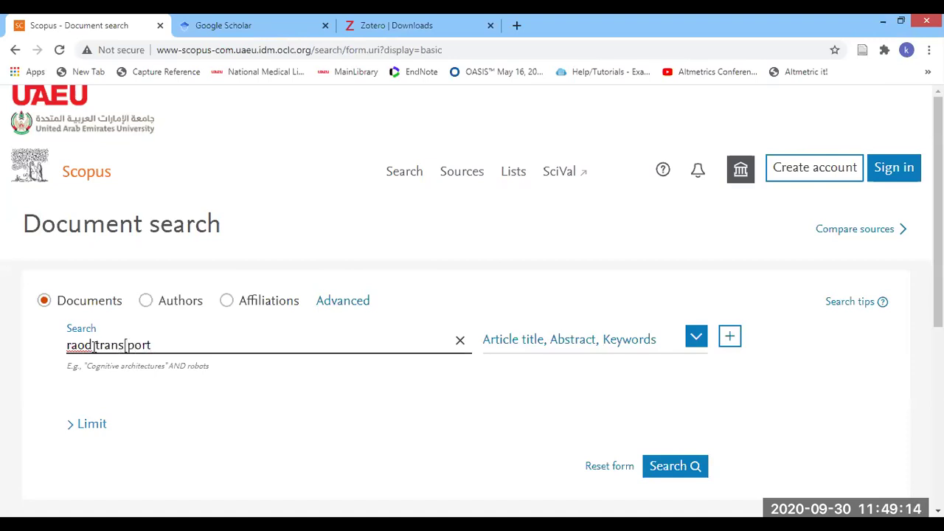
key(BackSpace)
key(BackSpace)
key(BackSpace)
key(BackSpace)
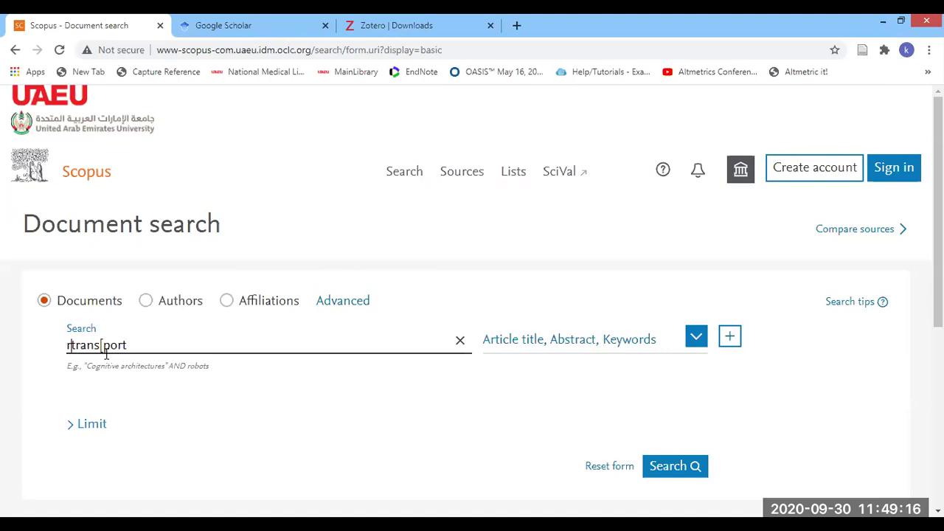
text(oad)
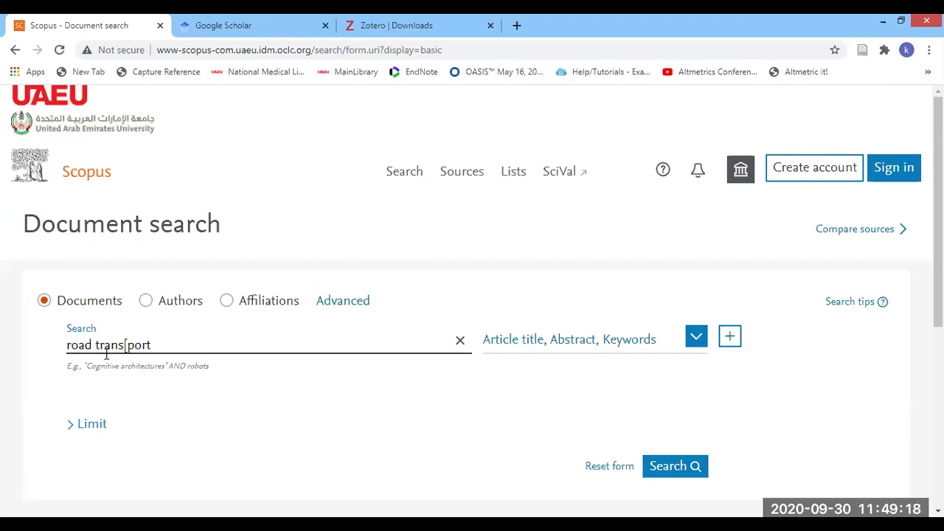
key(BackSpace)
key(BackSpace)
key(BackSpace)
key(BackSpace)
key(BackSpace)
text(port Middl)
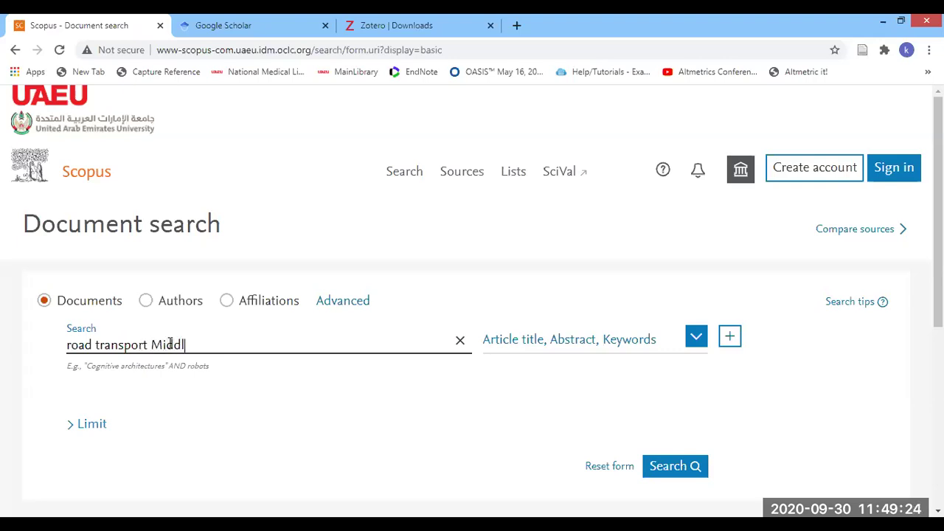
text(e east)
click(660, 465)
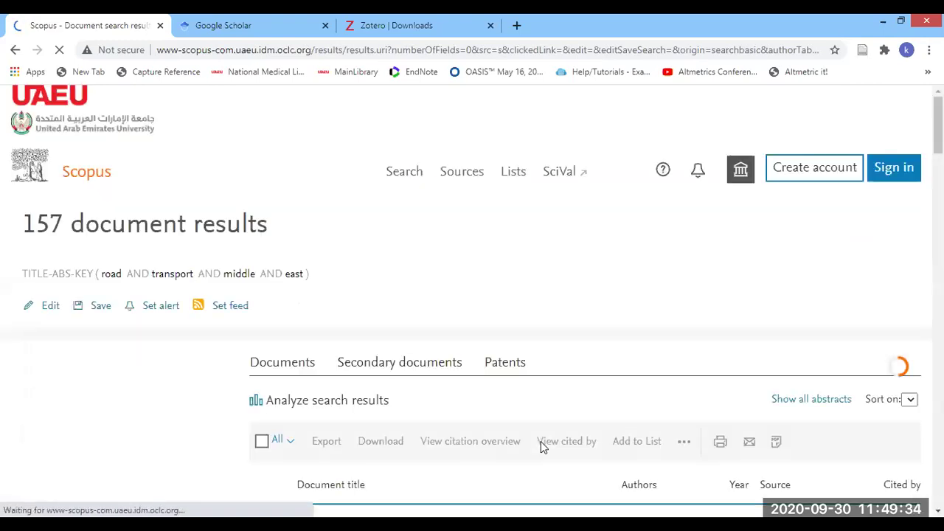
- Open the Document details of the first result, the 2020 São Paulo VOCs measurements paper
click(377, 364)
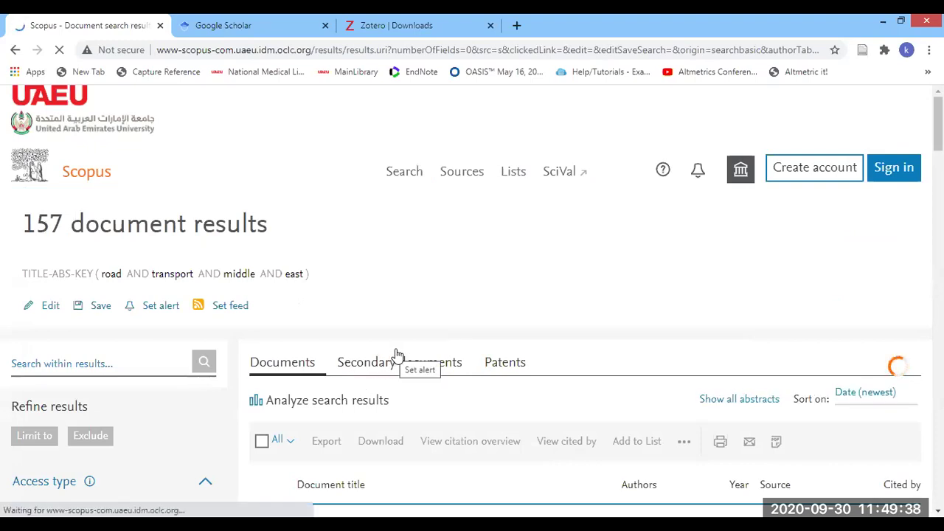
scroll(396, 356, down, 3)
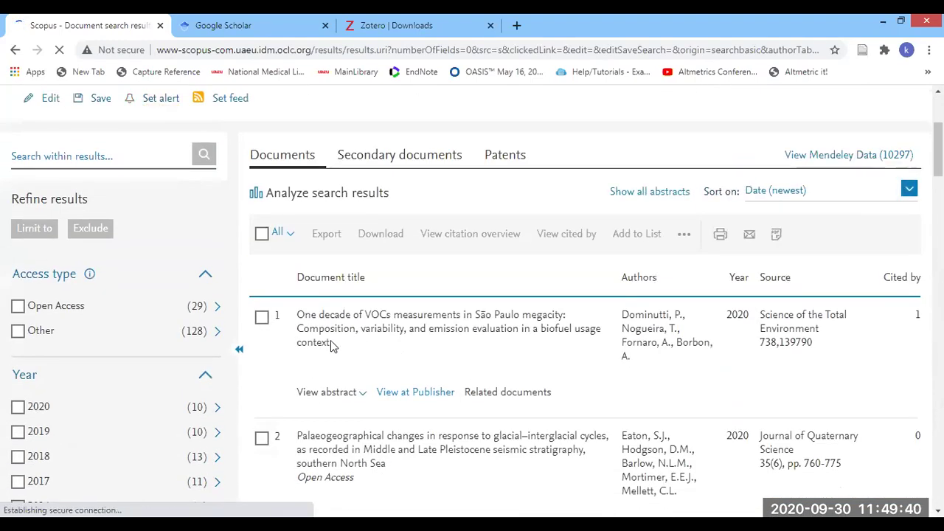
click(389, 323)
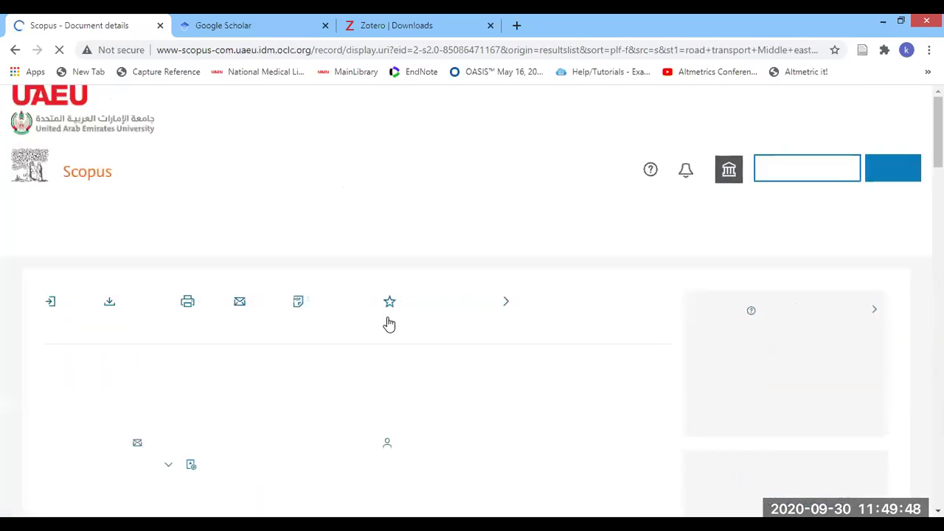
scroll(394, 333, down, 1)
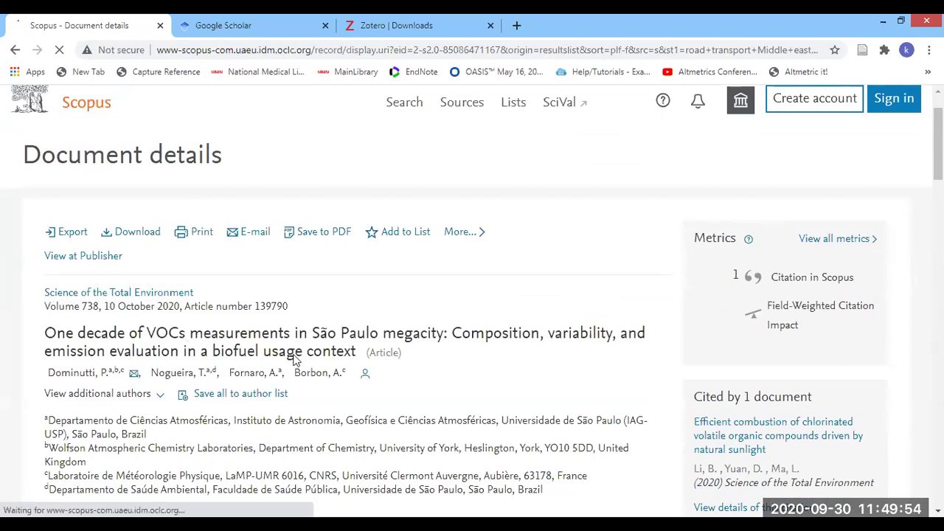
scroll(297, 366, down, 3)
scroll(298, 375, down, 3)
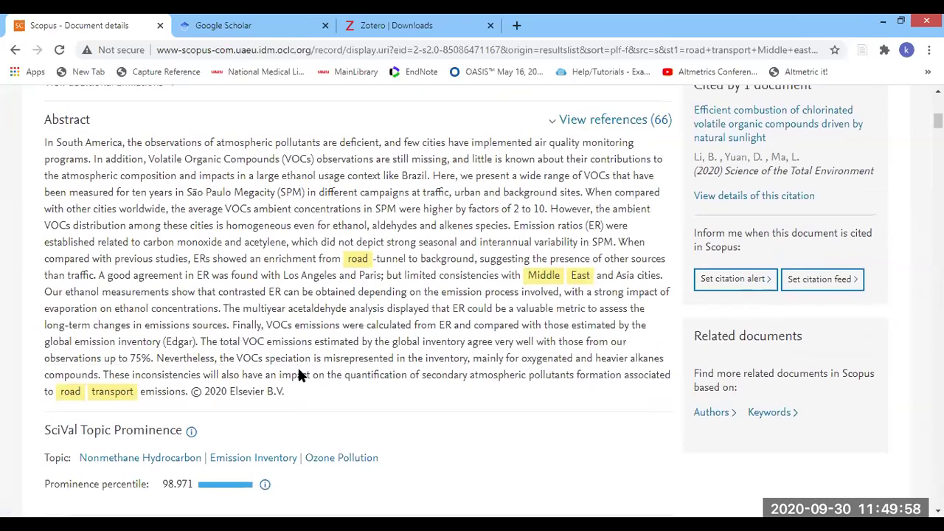
scroll(298, 375, up, 5)
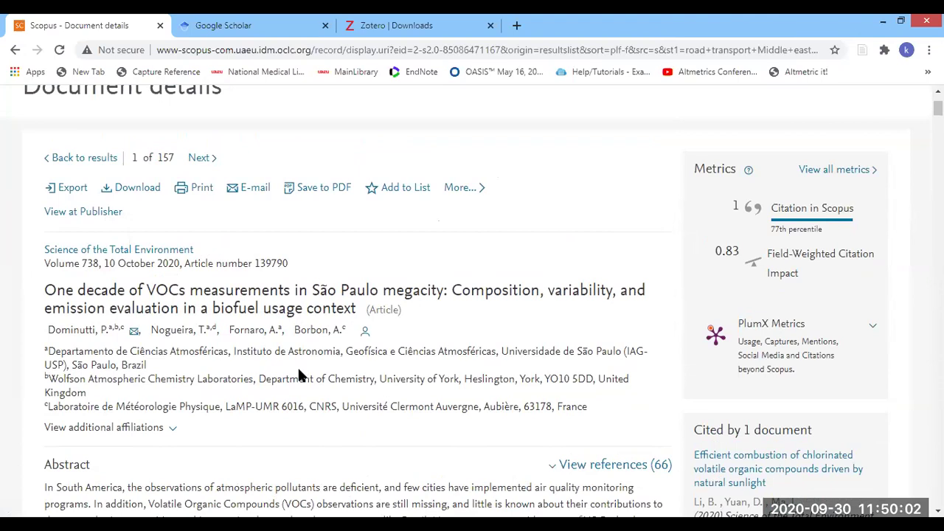
scroll(298, 376, down, 1)
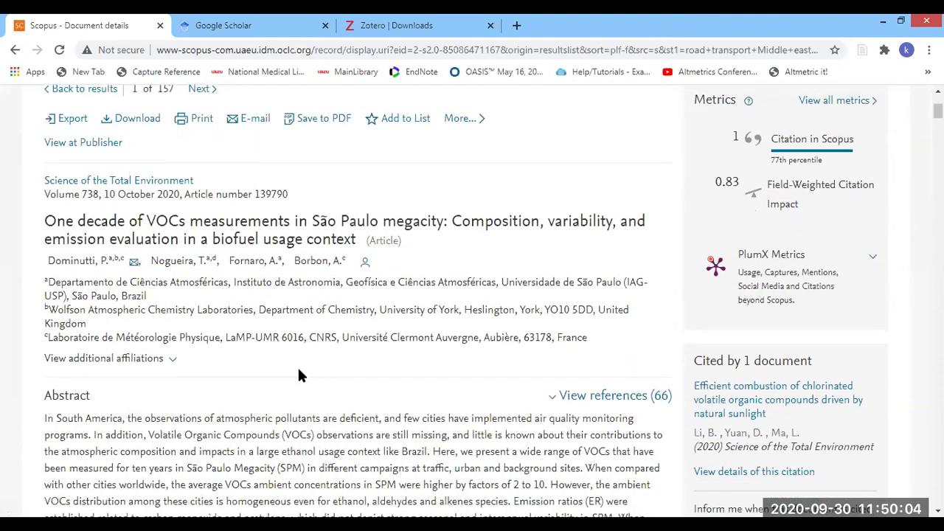
scroll(299, 376, down, 1)
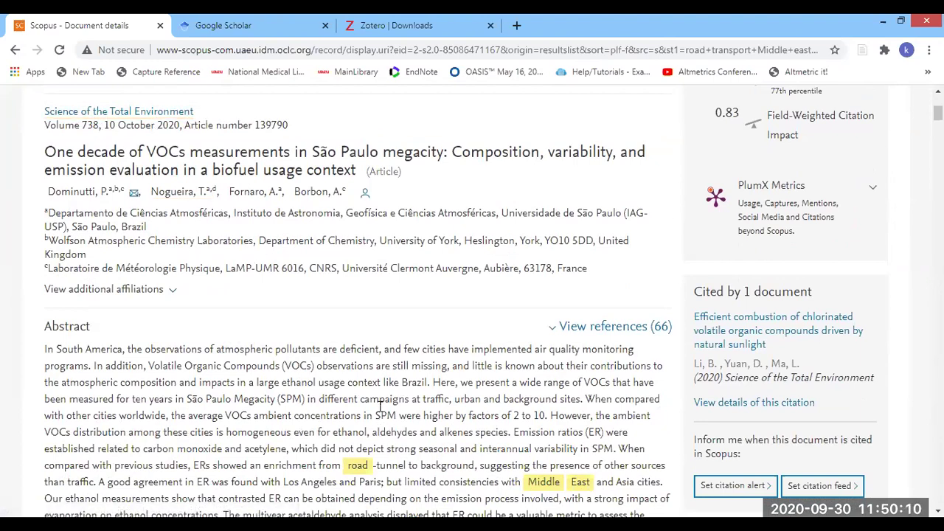
scroll(430, 399, down, 2)
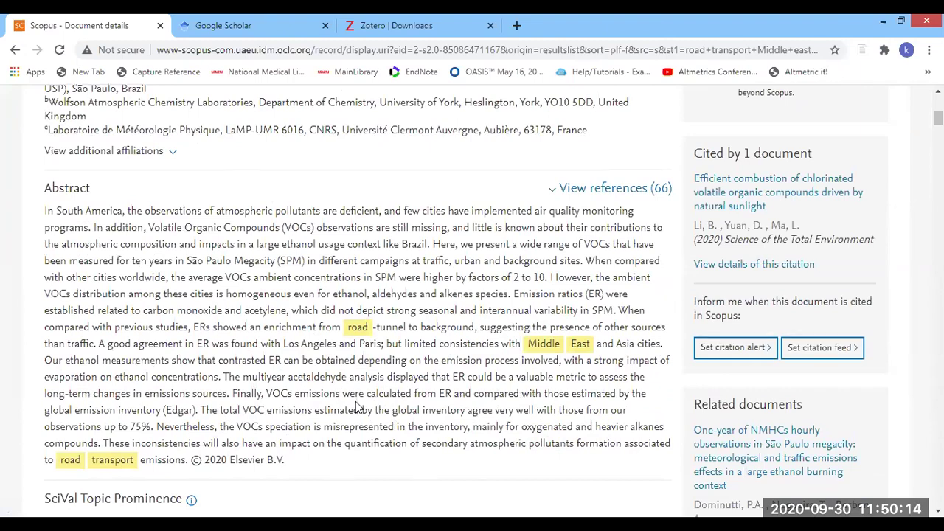
scroll(357, 405, up, 4)
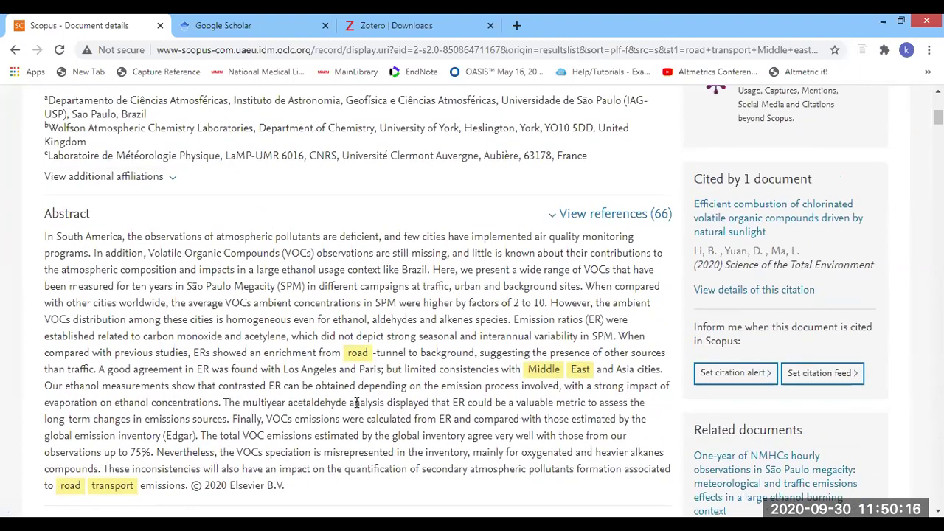
scroll(357, 402, up, 2)
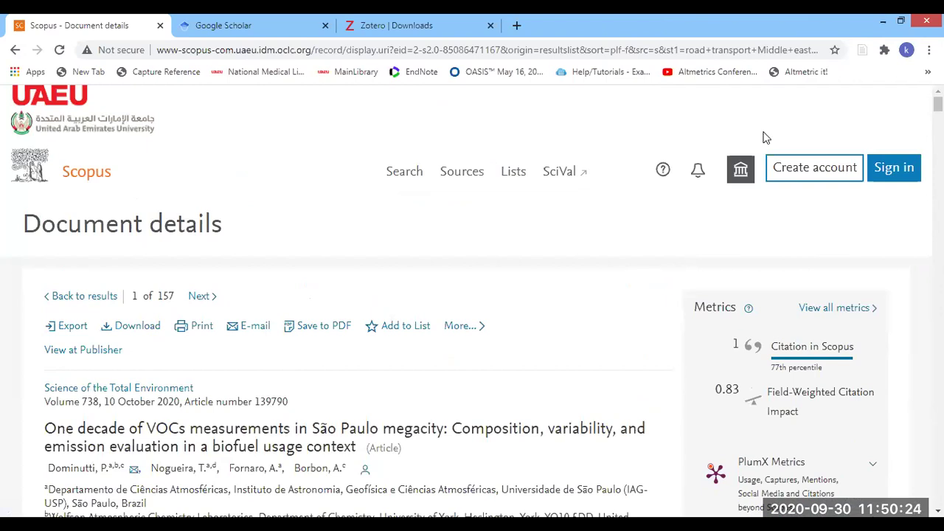
- Save the São Paulo VOCs article to Zotero's My Library, then go back to the results
click(862, 50)
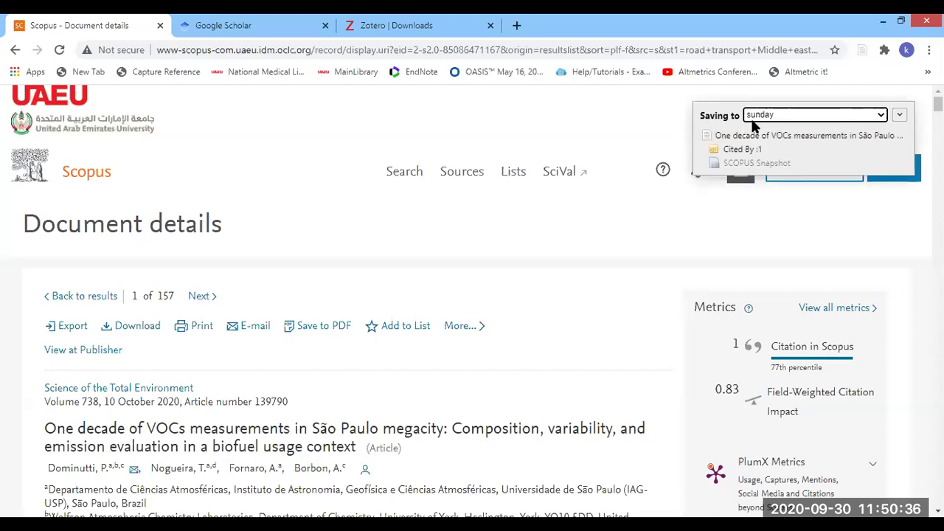
click(881, 116)
click(800, 137)
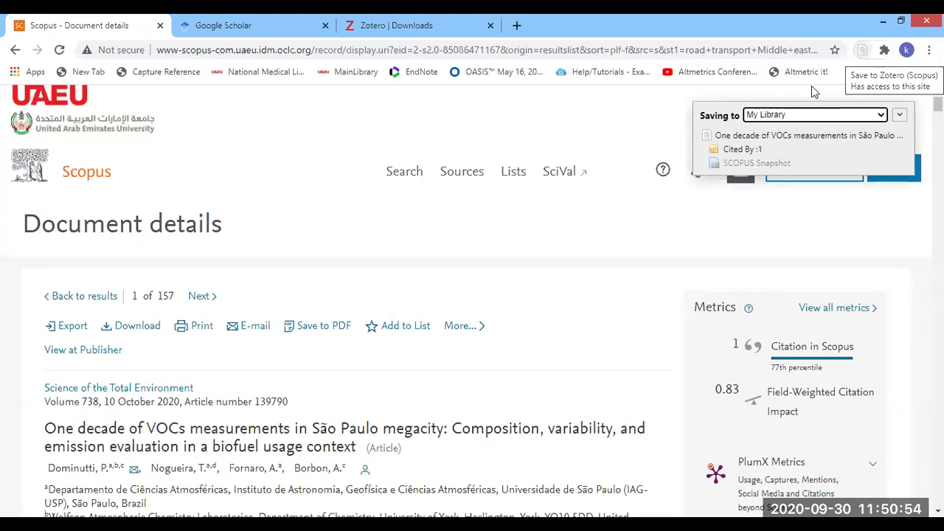
click(15, 50)
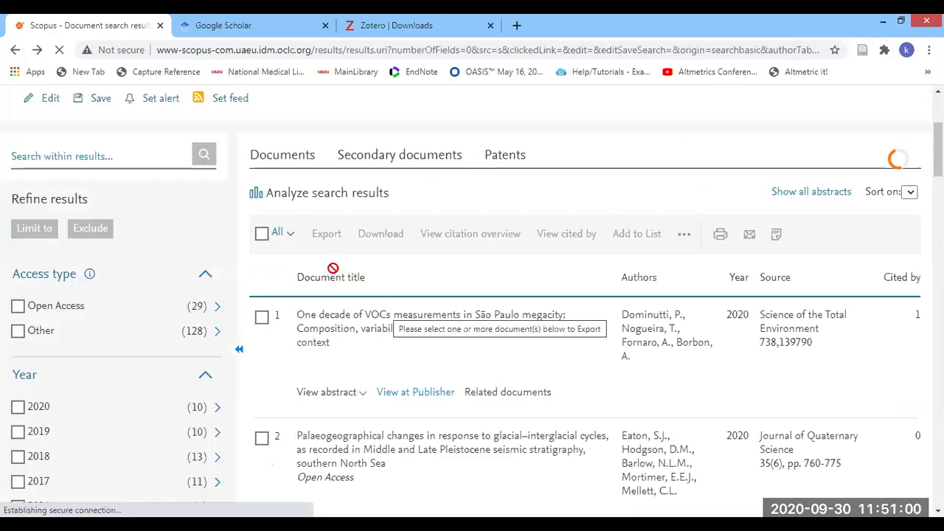
- Tick the All checkbox so every document on the results page is selected
click(261, 236)
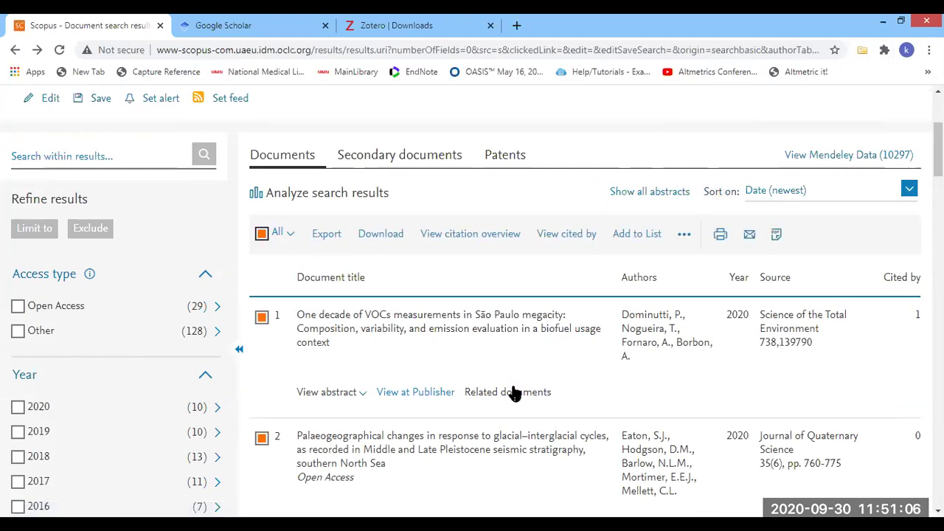
scroll(509, 394, down, 5)
scroll(503, 401, down, 2)
scroll(503, 401, up, 4)
scroll(442, 402, up, 5)
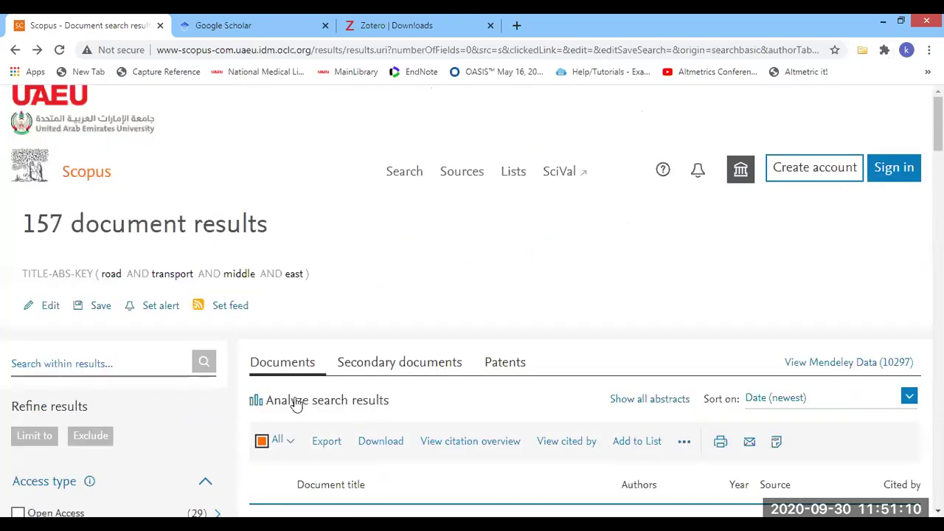
click(264, 442)
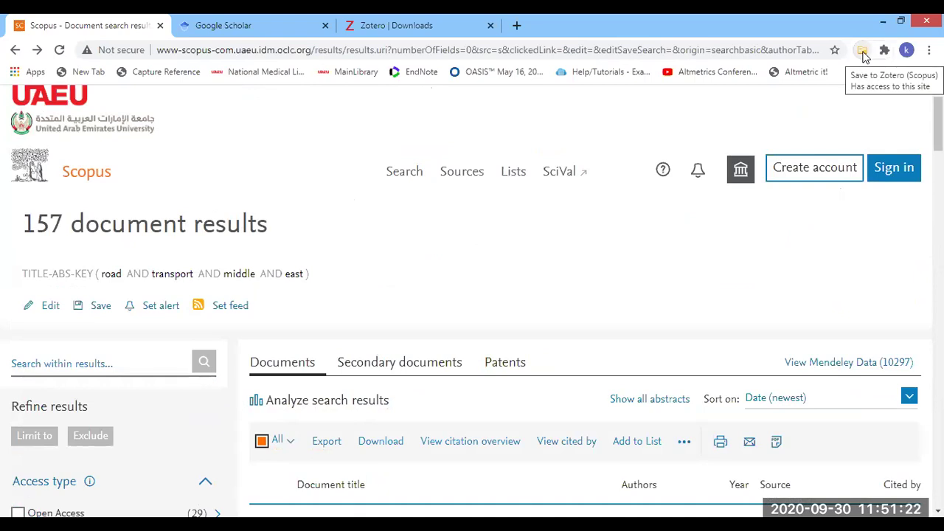
- Save the selected Scopus results, including the Off-Road Vehicle Tracks paper, to My Library
click(863, 51)
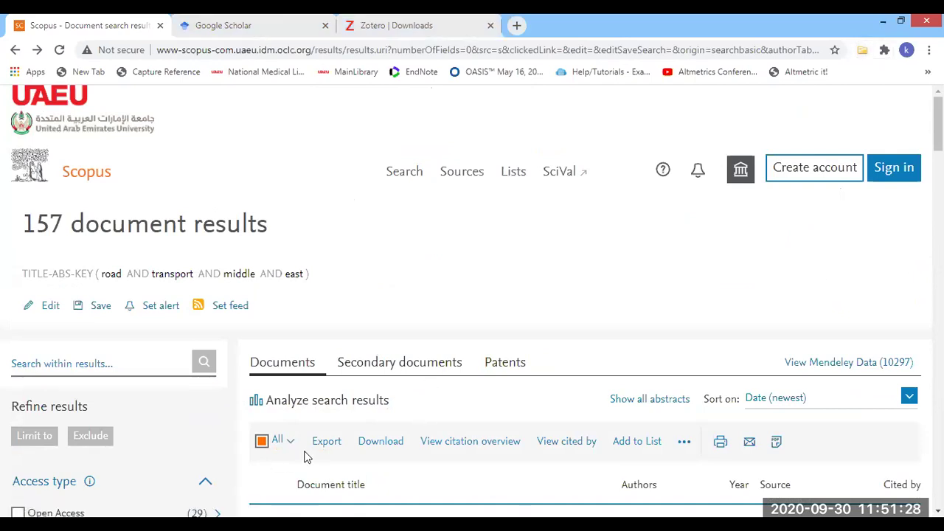
scroll(317, 451, down, 3)
scroll(321, 451, up, 3)
click(862, 51)
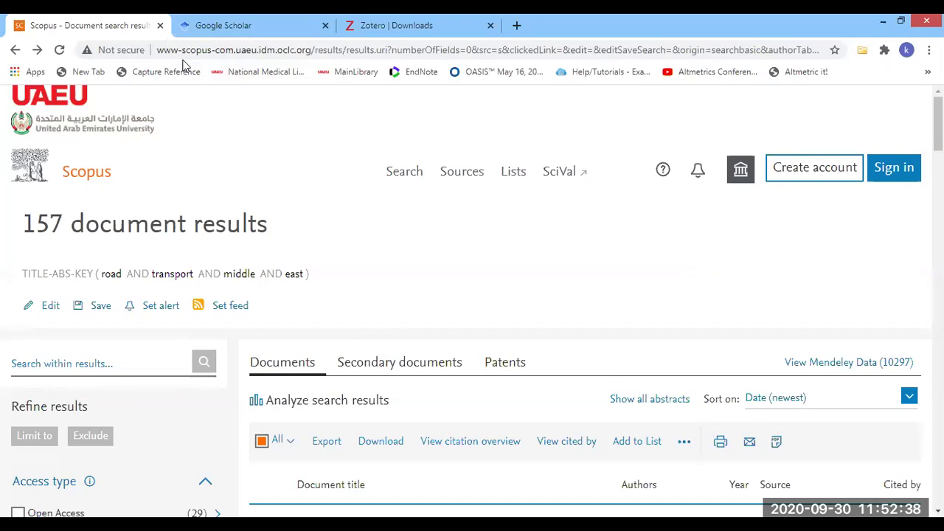
- Open the UAEU Library website's Find Resources > Databases list
click(350, 75)
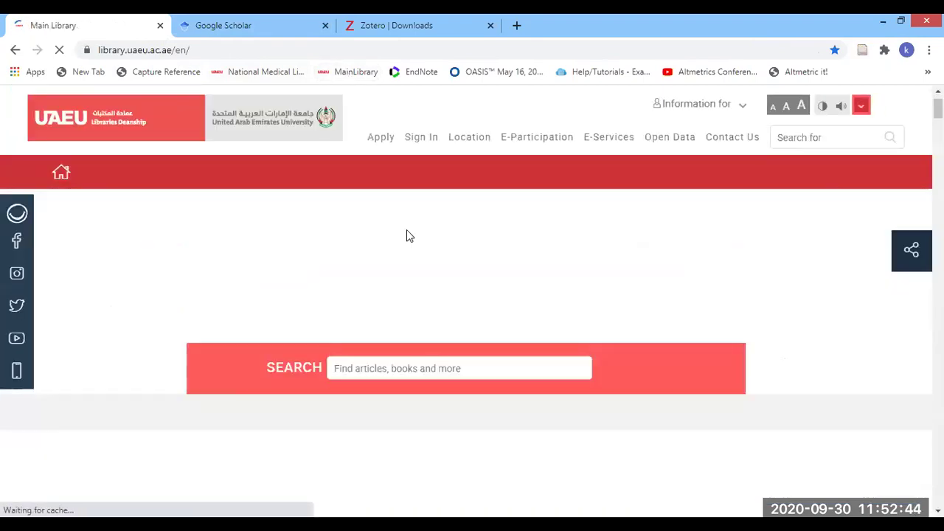
click(373, 287)
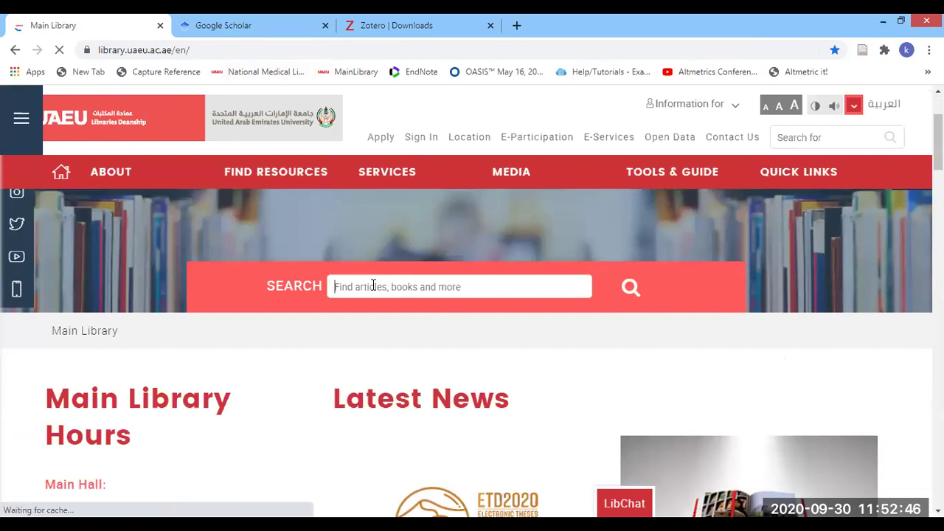
mouse_move(253, 176)
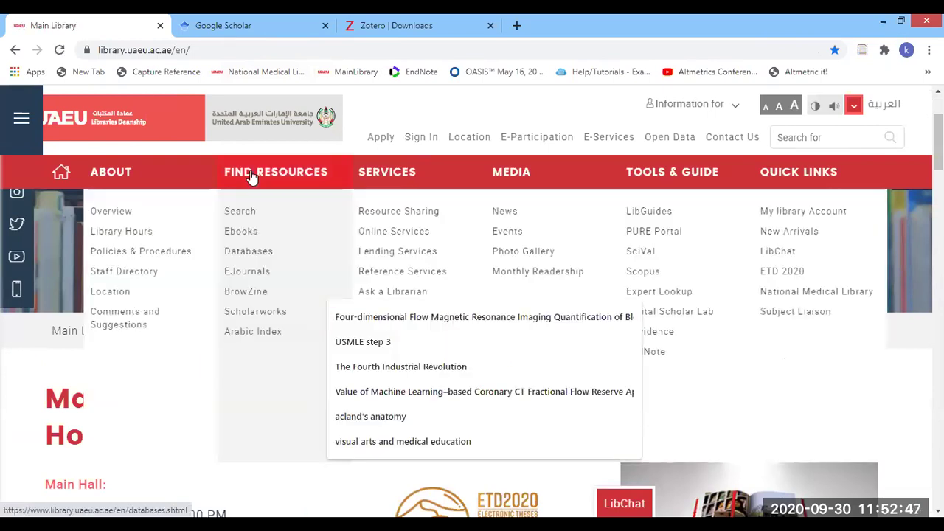
click(253, 248)
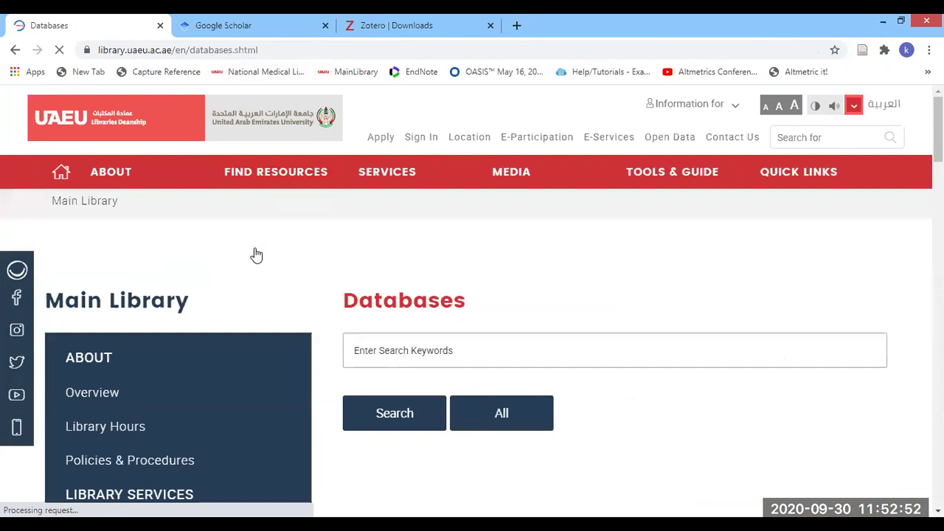
- Jump to the S databases in the A–Z index and open Science Direct (Elsevier)
scroll(501, 327, down, 2)
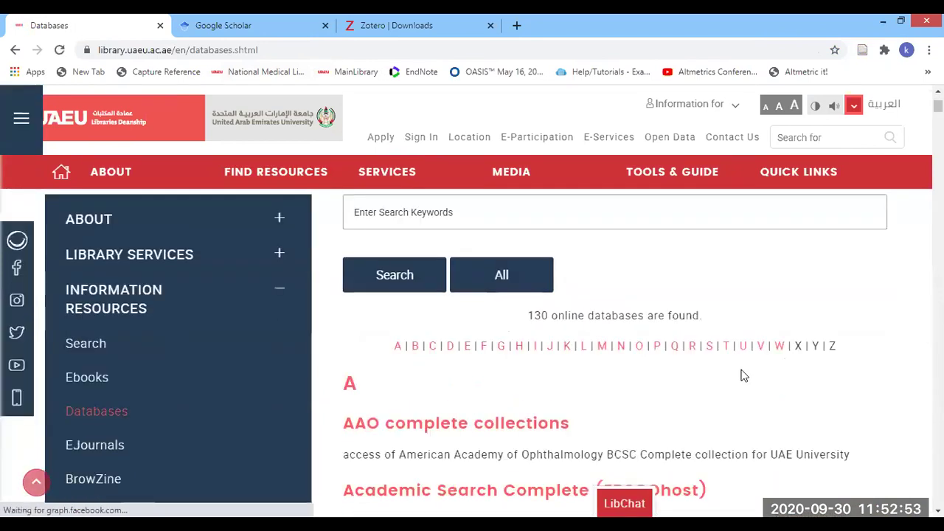
click(709, 347)
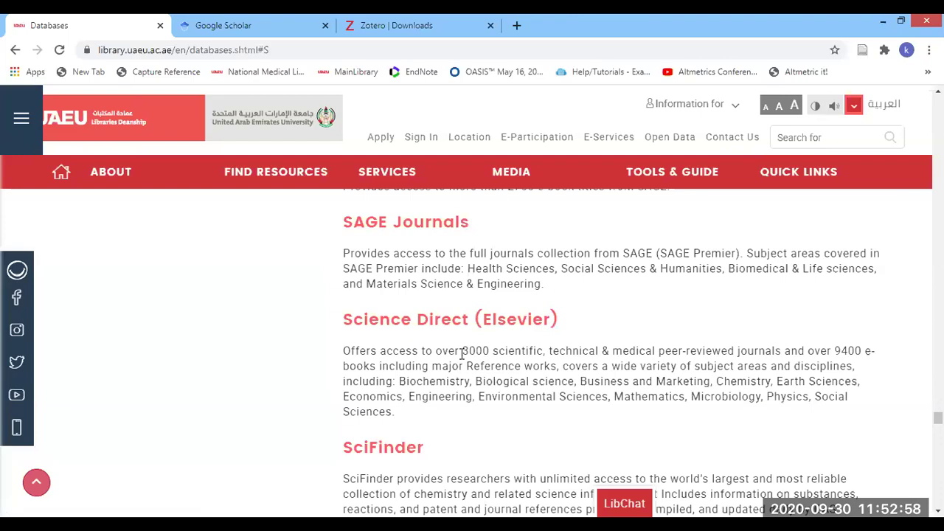
scroll(461, 354, up, 2)
scroll(461, 354, down, 4)
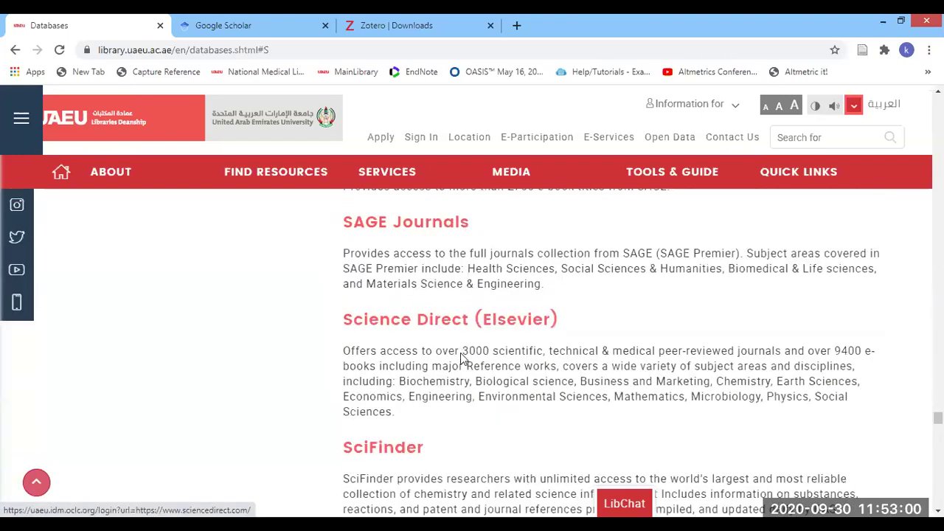
scroll(461, 354, down, 5)
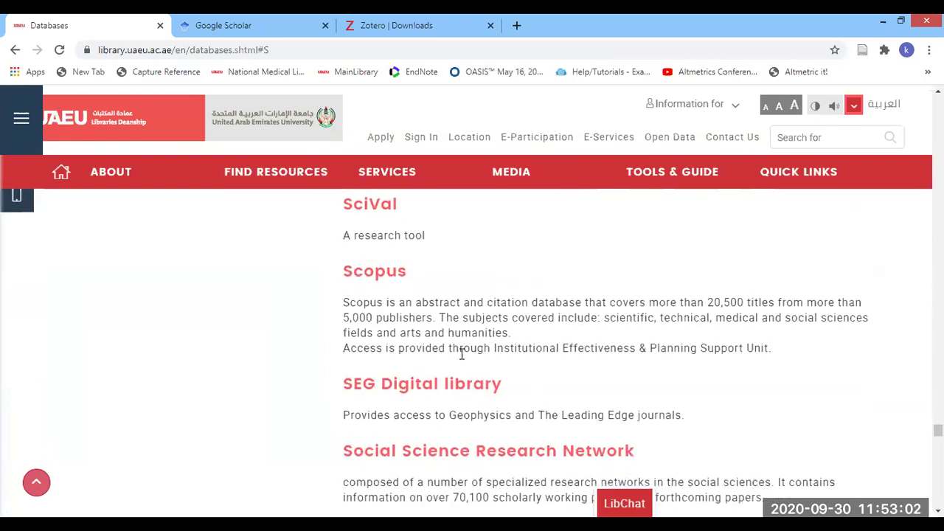
scroll(462, 354, down, 10)
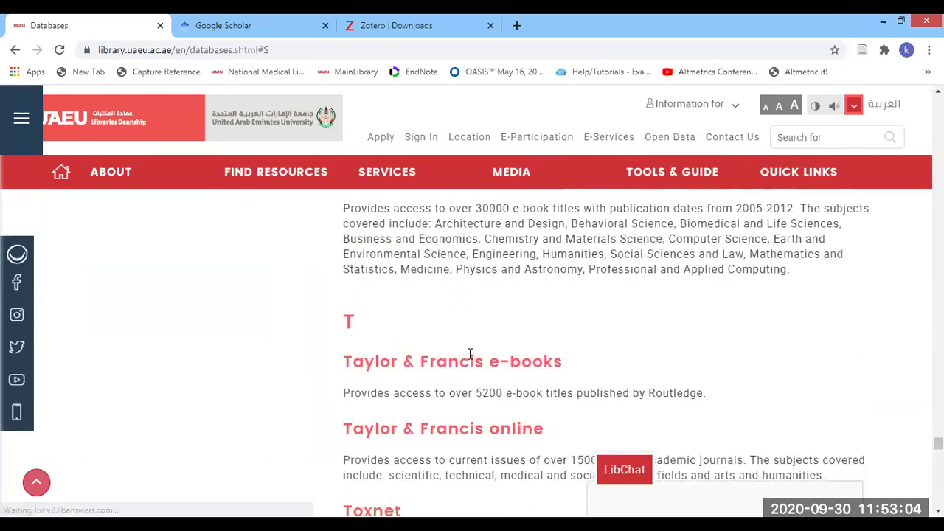
scroll(469, 354, up, 10)
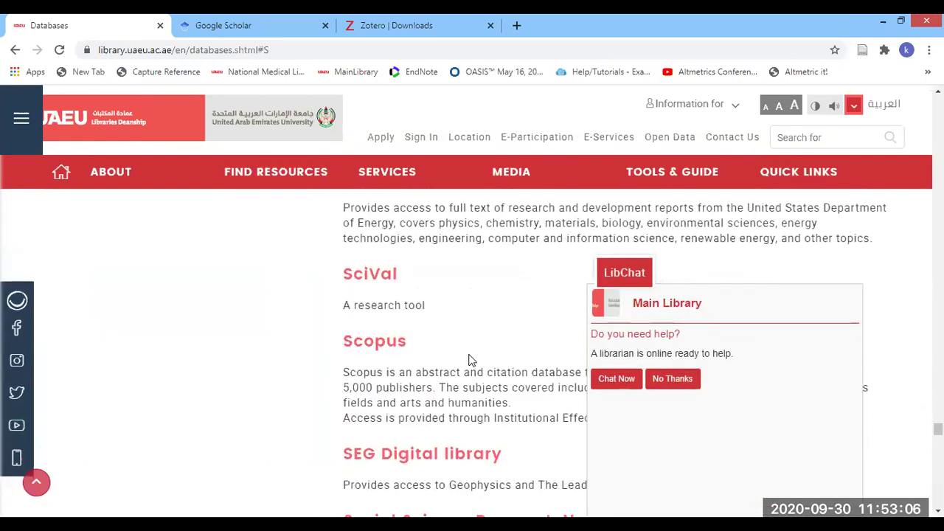
scroll(472, 360, up, 2)
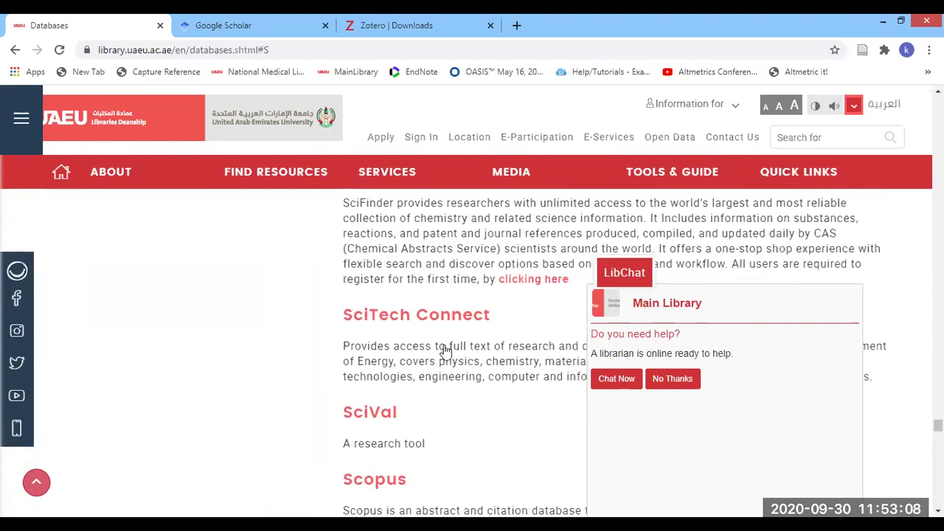
scroll(444, 354, up, 4)
click(406, 322)
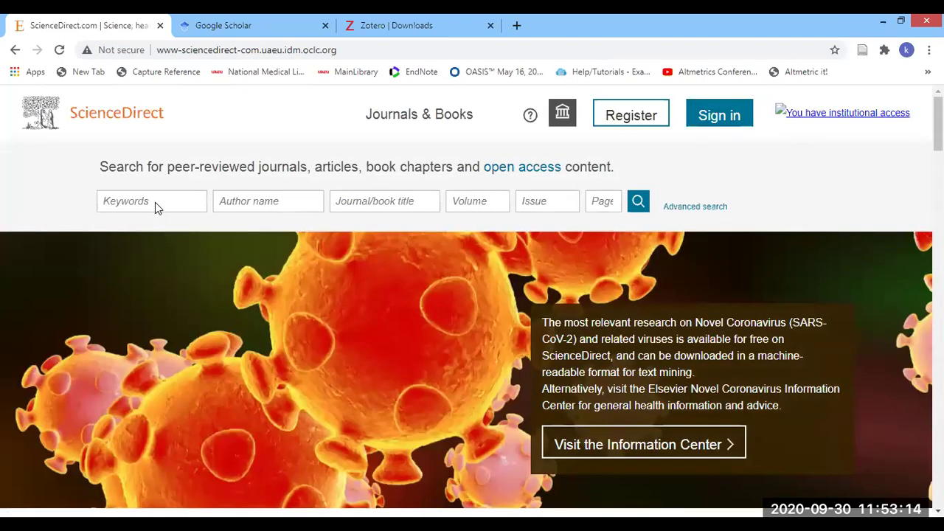
- Paste a 'Subcutaneous admin…' keyword query, then scroll down to the Popular Articles section
click(155, 202)
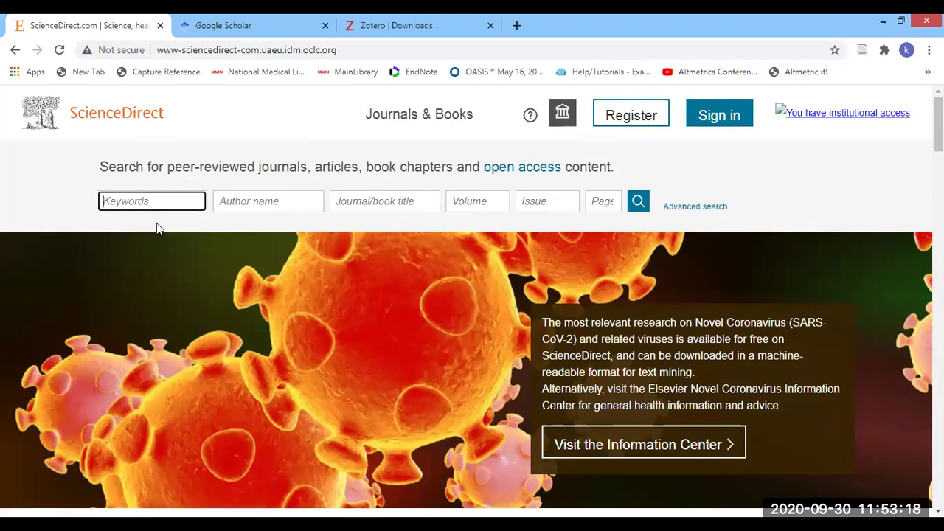
key(ctrl+v)
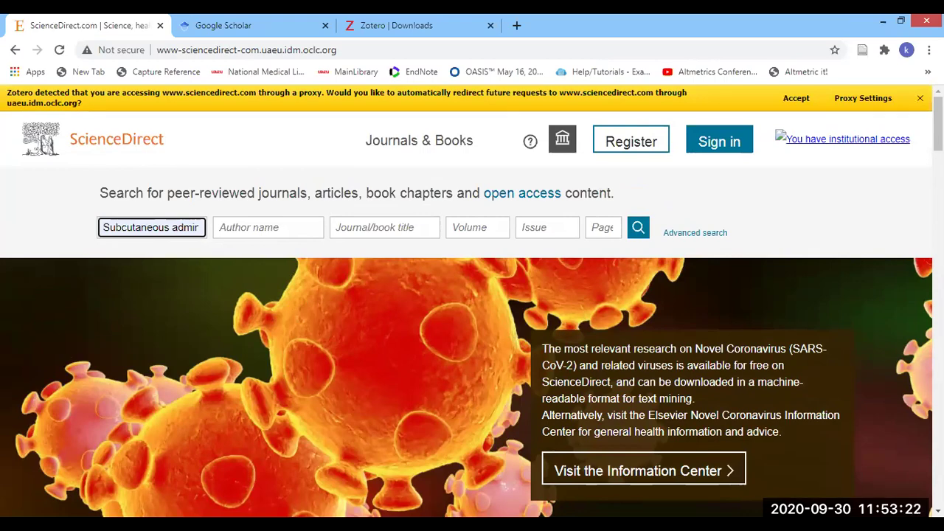
click(880, 138)
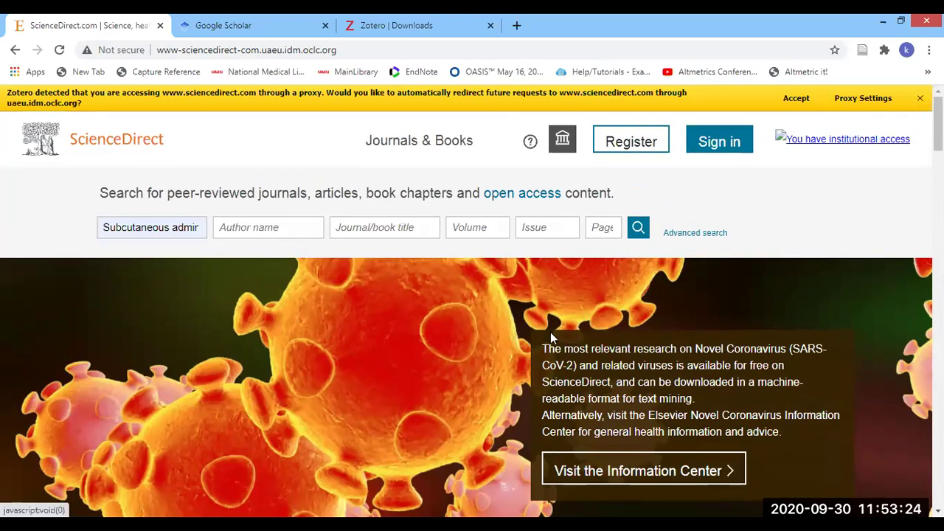
scroll(552, 337, down, 6)
scroll(431, 297, down, 2)
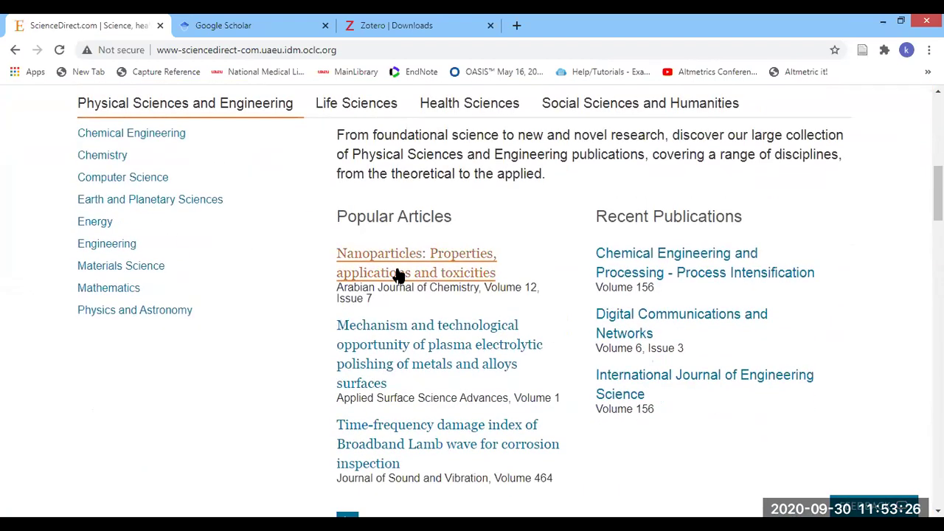
- Open 'Nanoparticles: Properties, applications and toxicities' and save it with snapshot and PDF to My Library
click(398, 273)
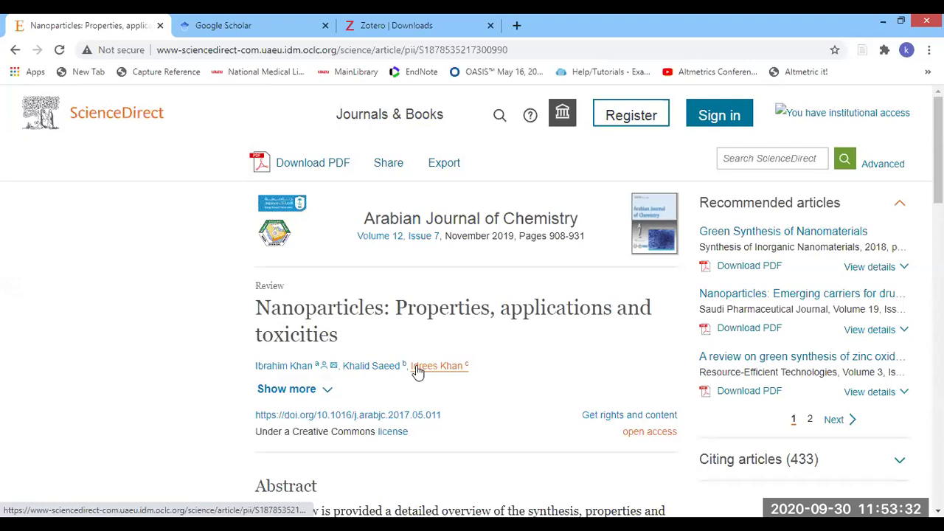
scroll(418, 371, down, 2)
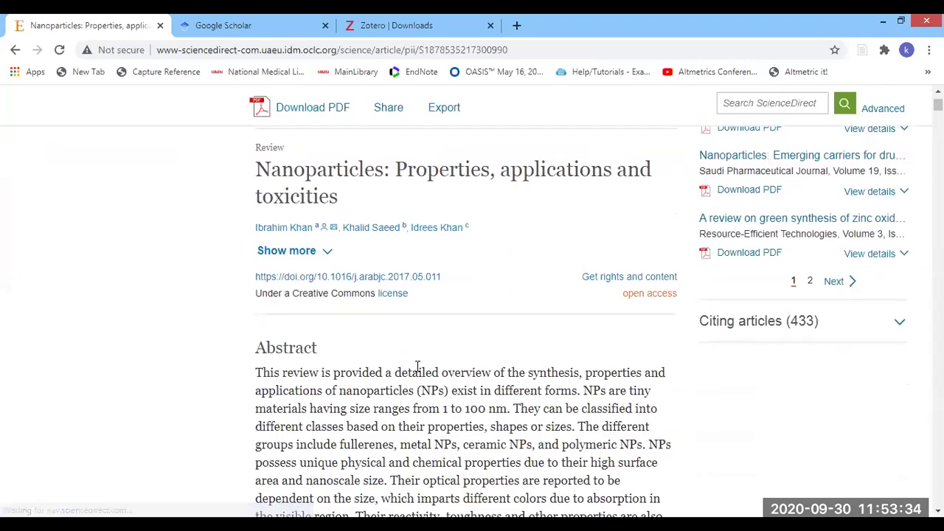
scroll(416, 369, up, 2)
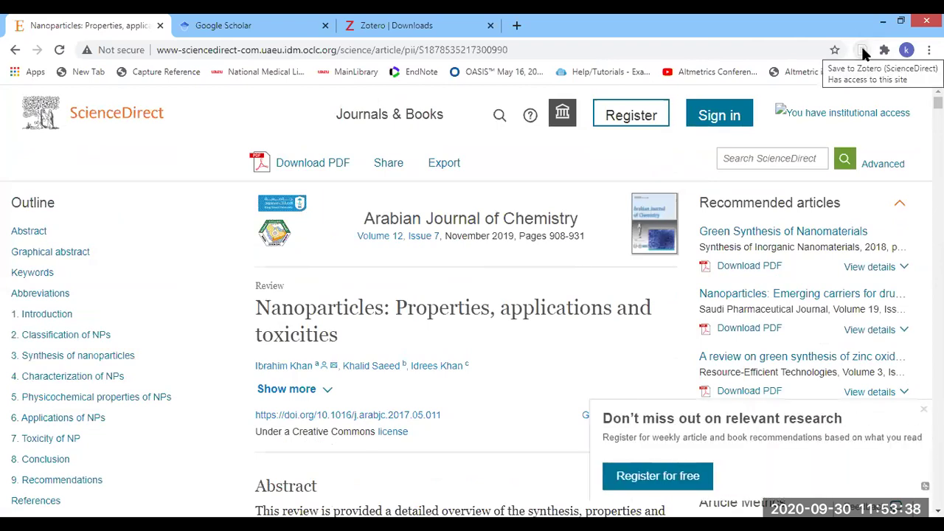
click(862, 48)
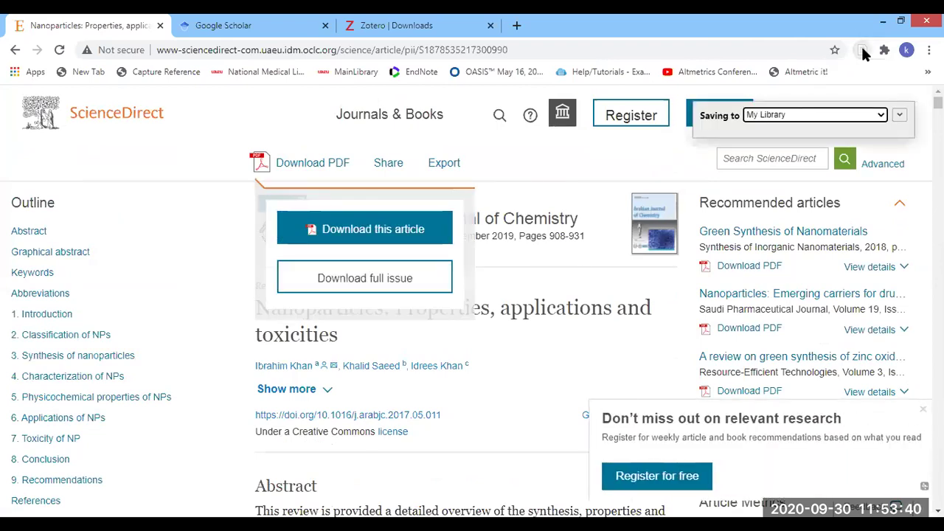
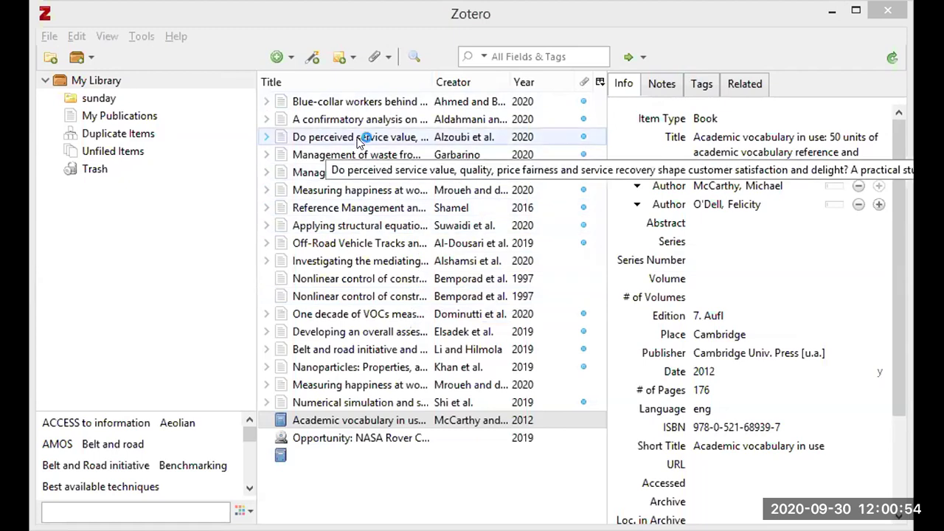
- Show the 'Do perceived service value…' article's details in the Info pane
click(358, 140)
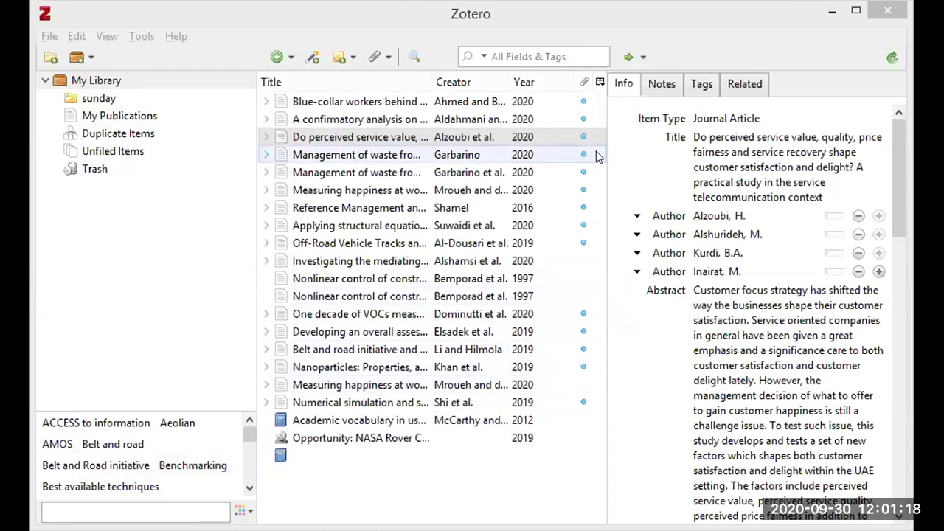
- Add the existing Kuwait tag to the perceived service value article as its seventh tag
click(701, 87)
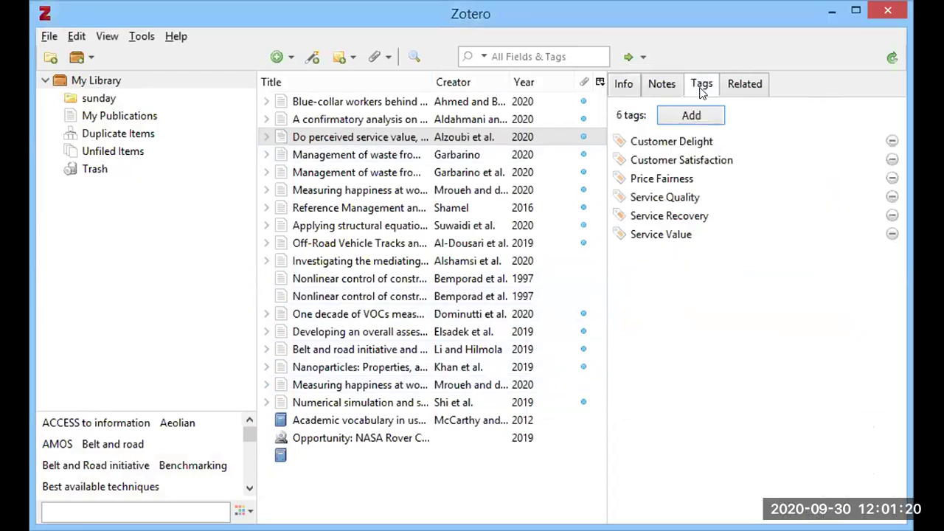
scroll(104, 451, down, 2)
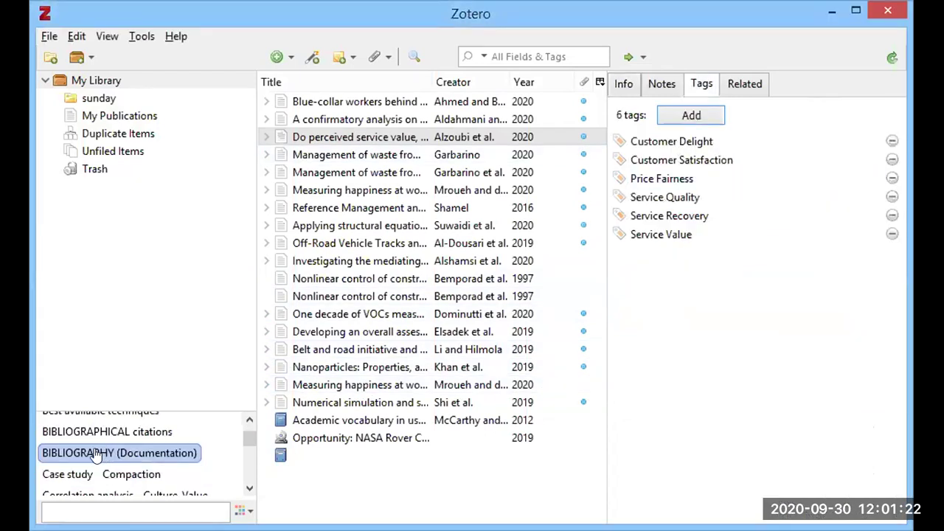
scroll(95, 455, down, 2)
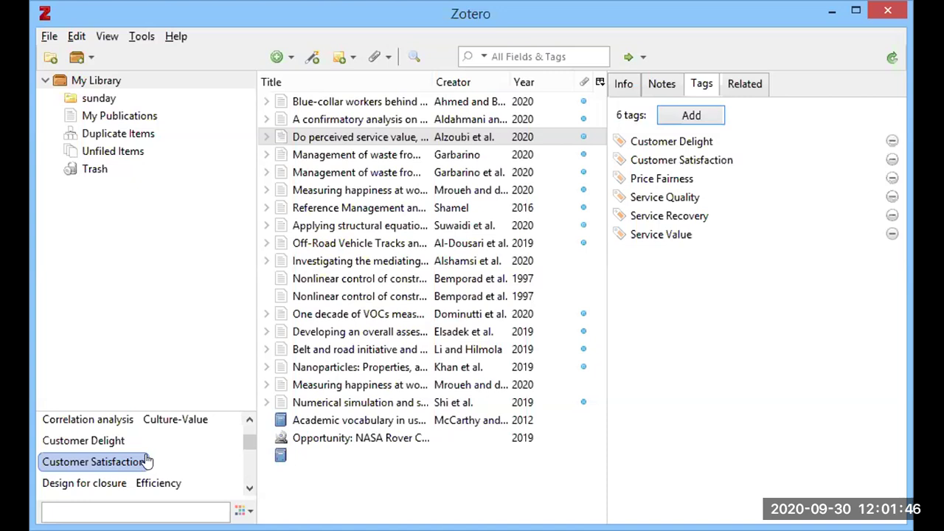
click(696, 116)
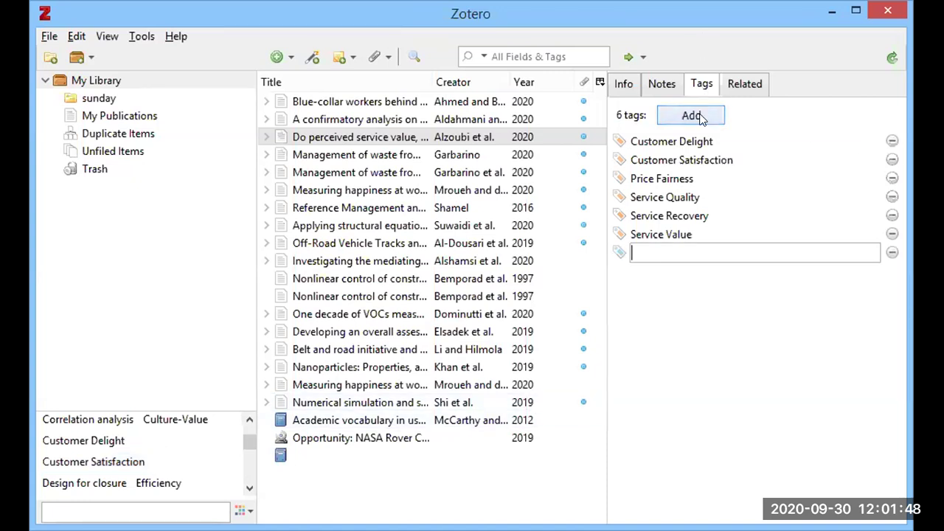
text(kuwait)
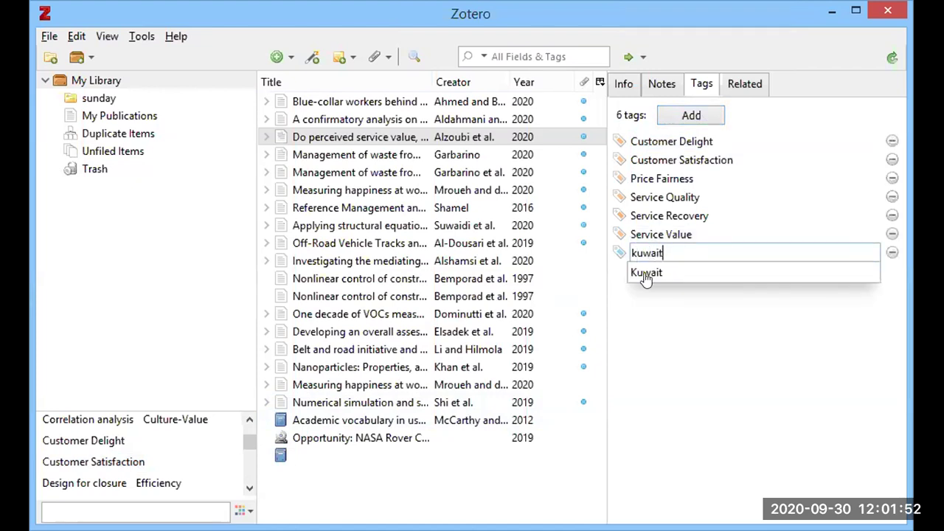
click(647, 275)
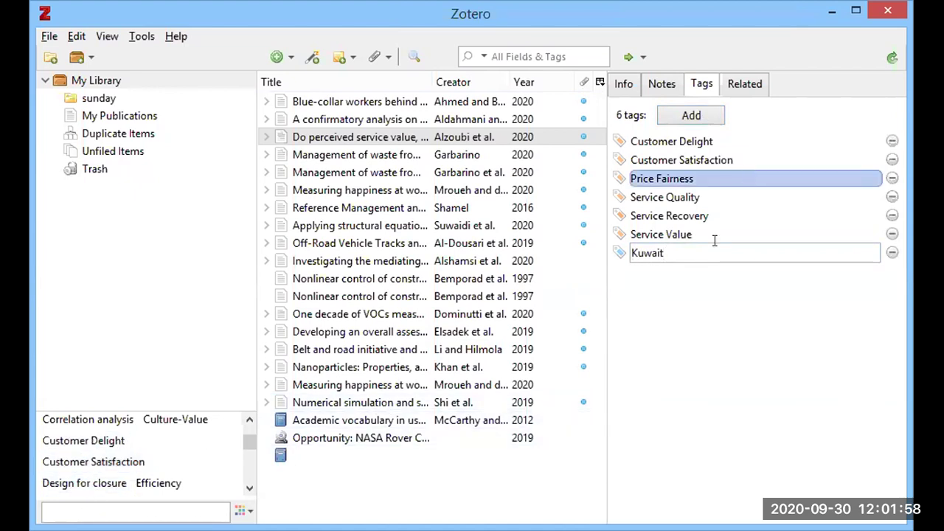
key(Return)
drag(250, 431, 249, 452)
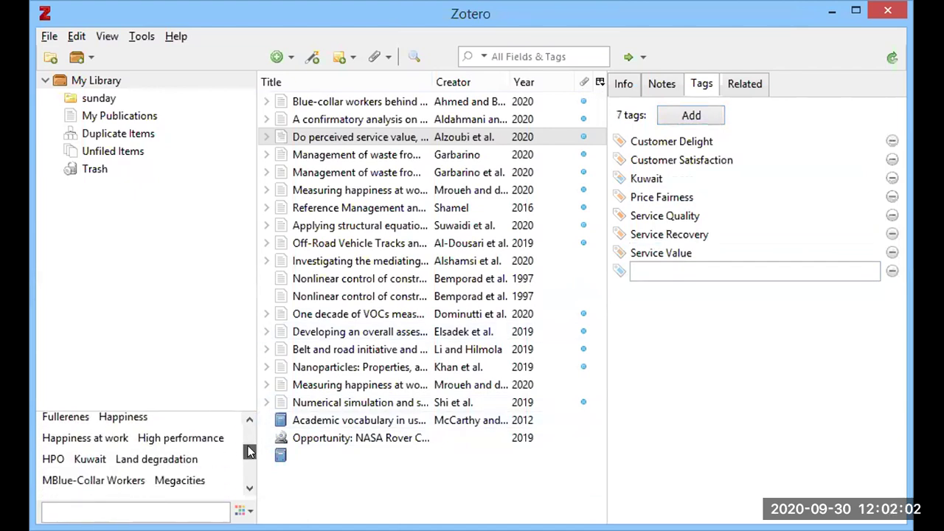
- Filter the library by the Kuwait tag and select the perceived service value article
click(84, 457)
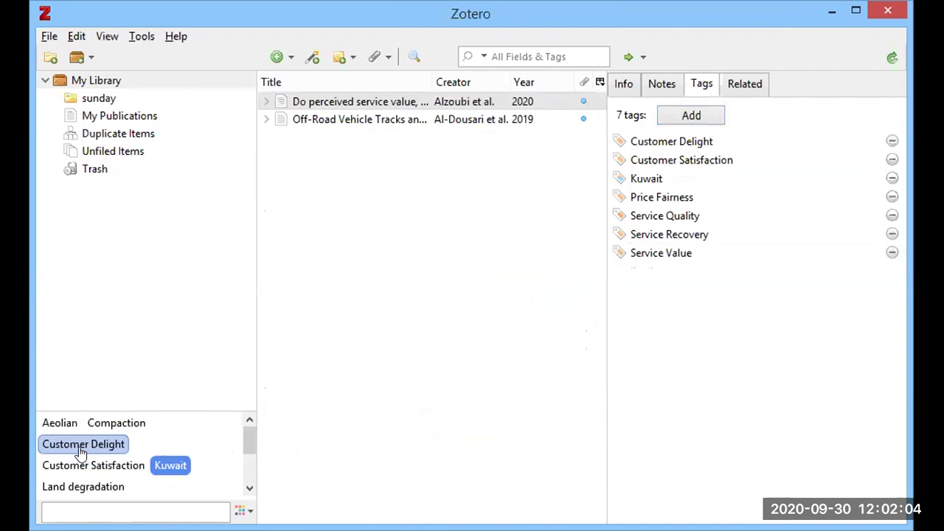
click(376, 102)
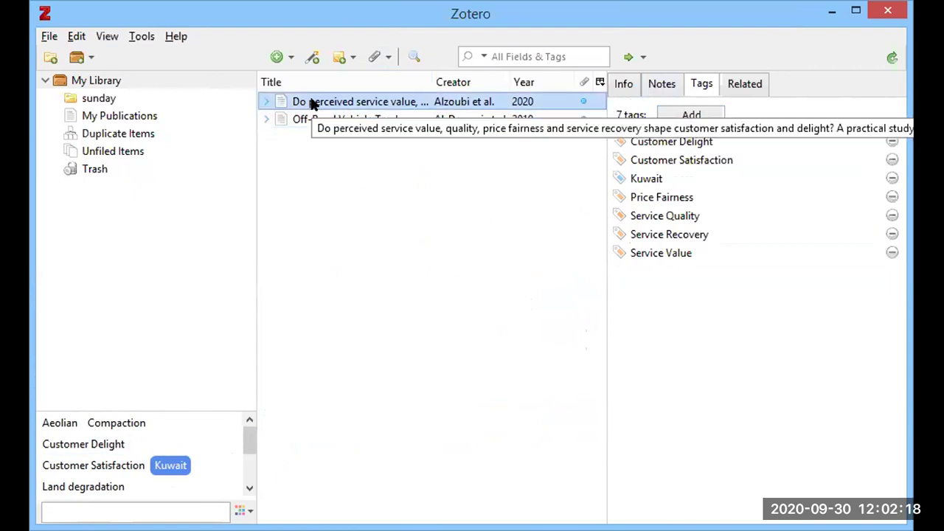
click(525, 106)
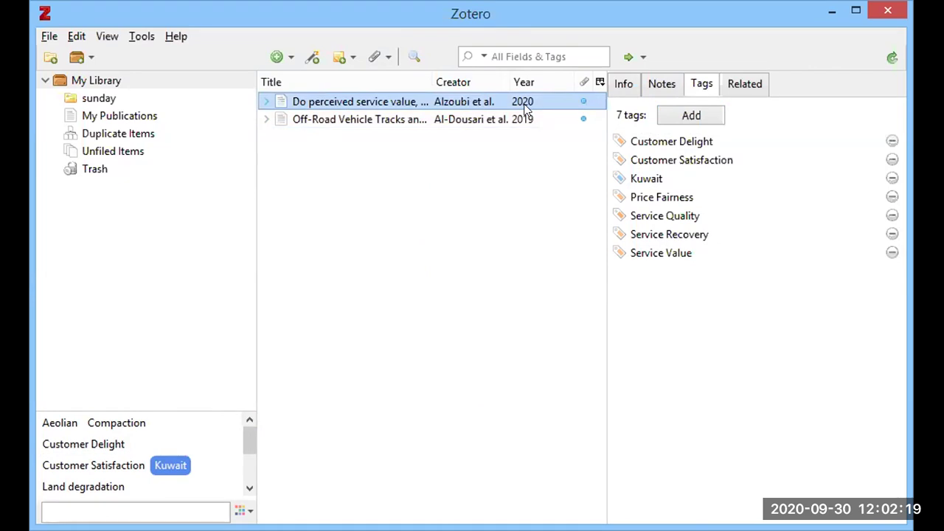
- Add Publisher and Date columns to the item list
click(600, 84)
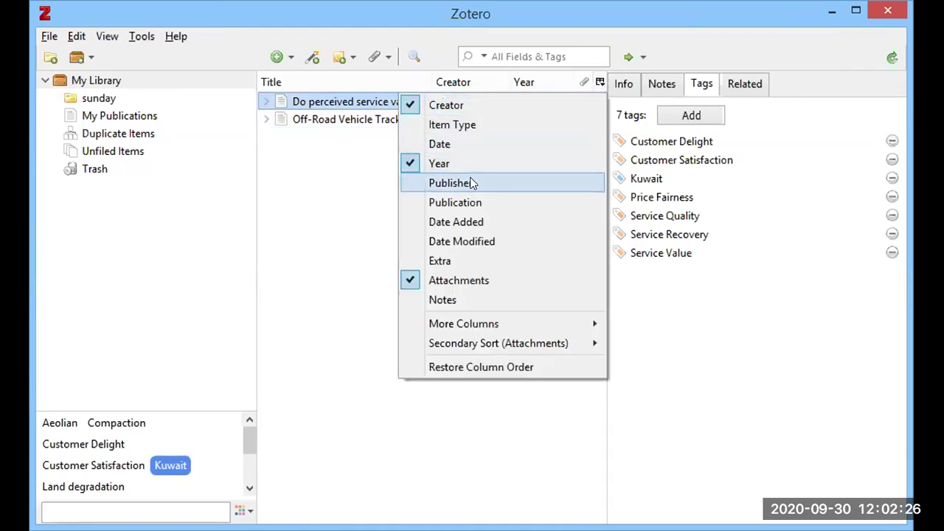
click(472, 183)
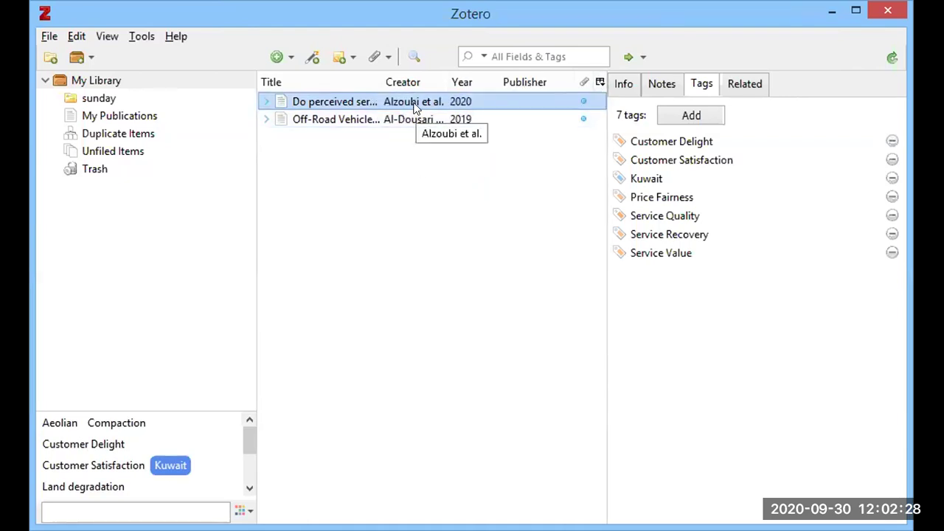
click(600, 82)
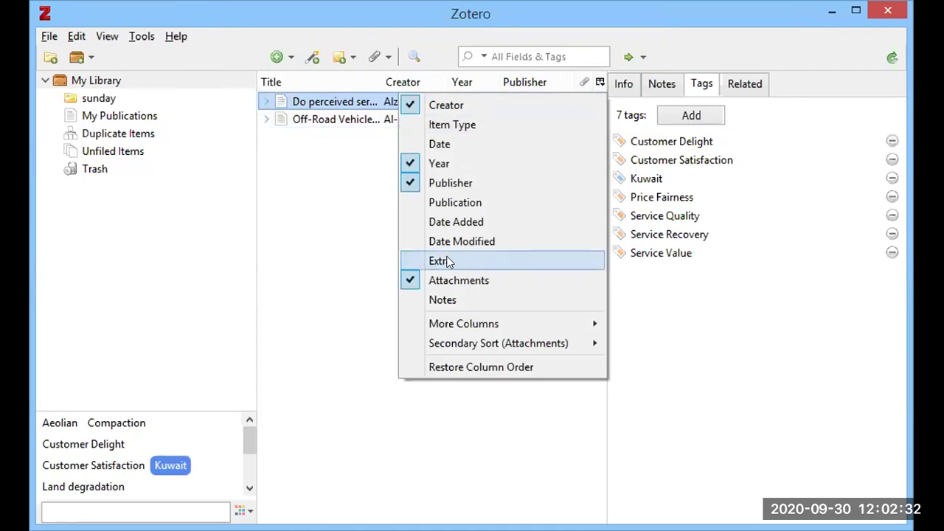
click(443, 144)
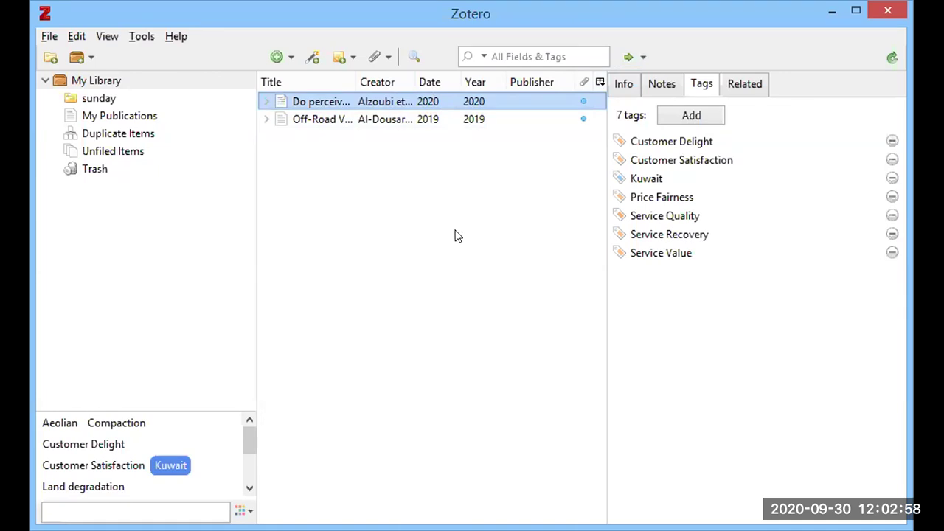
- Create a new collection named 'road'
click(48, 59)
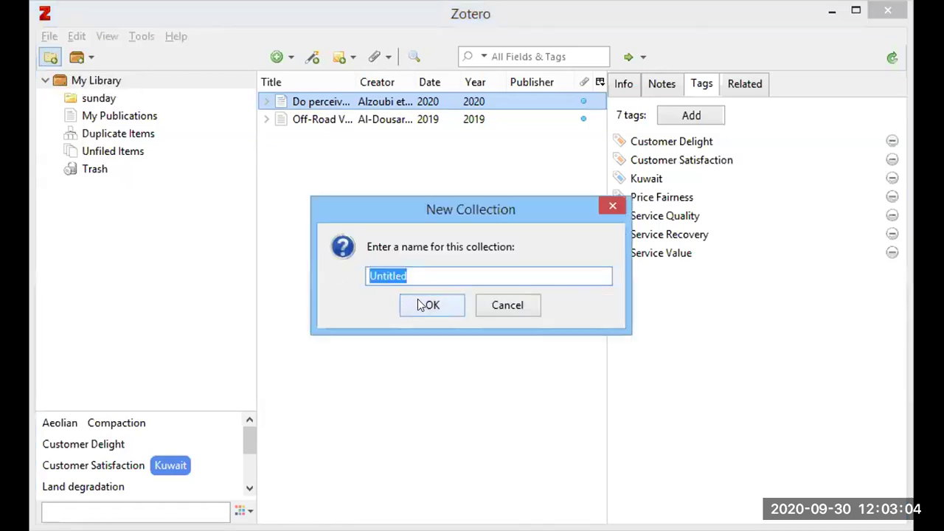
key(Home)
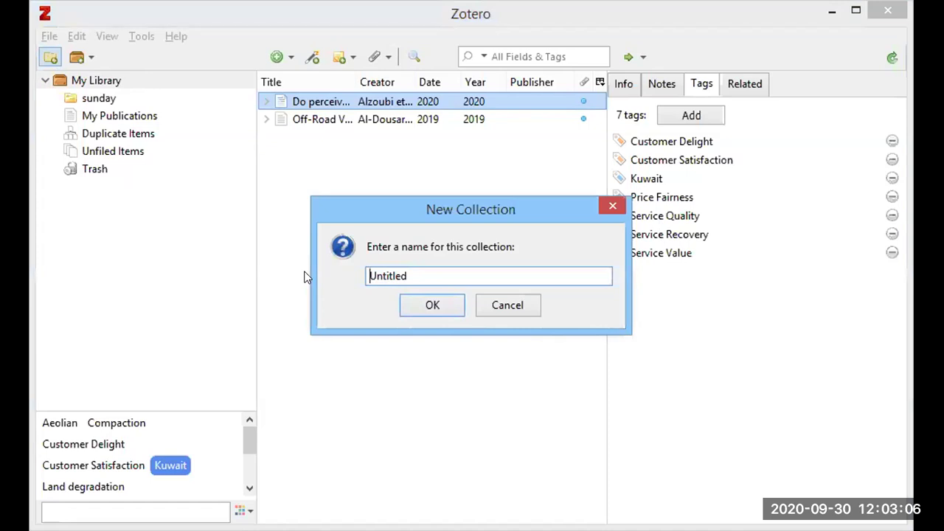
drag(421, 275, 335, 270)
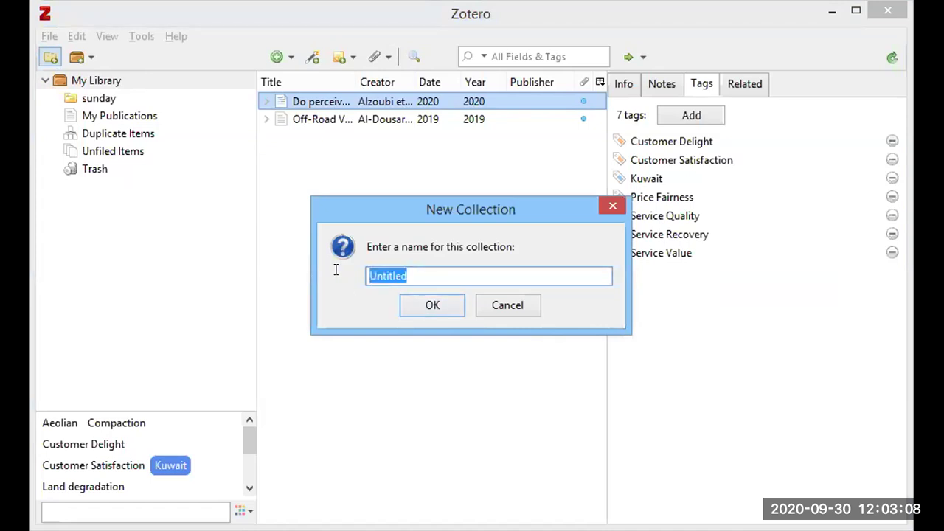
key(BackSpace)
text(road)
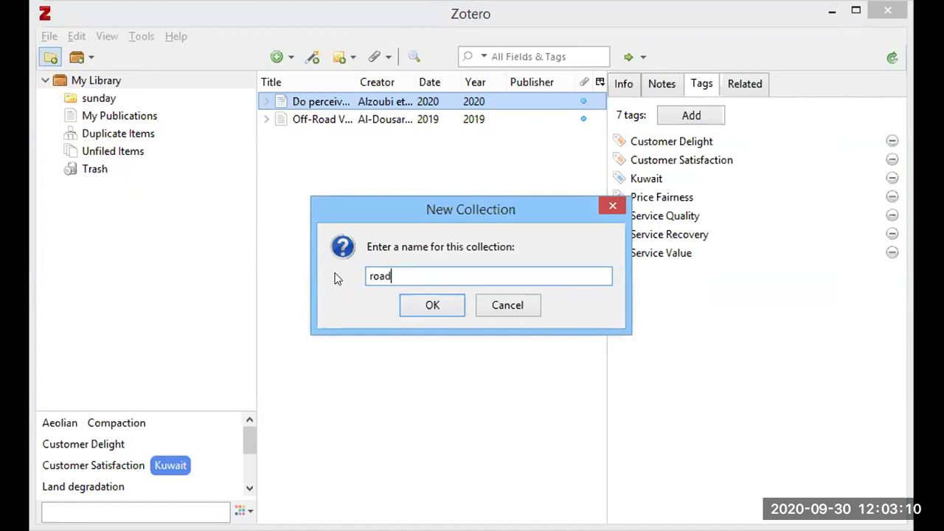
click(432, 305)
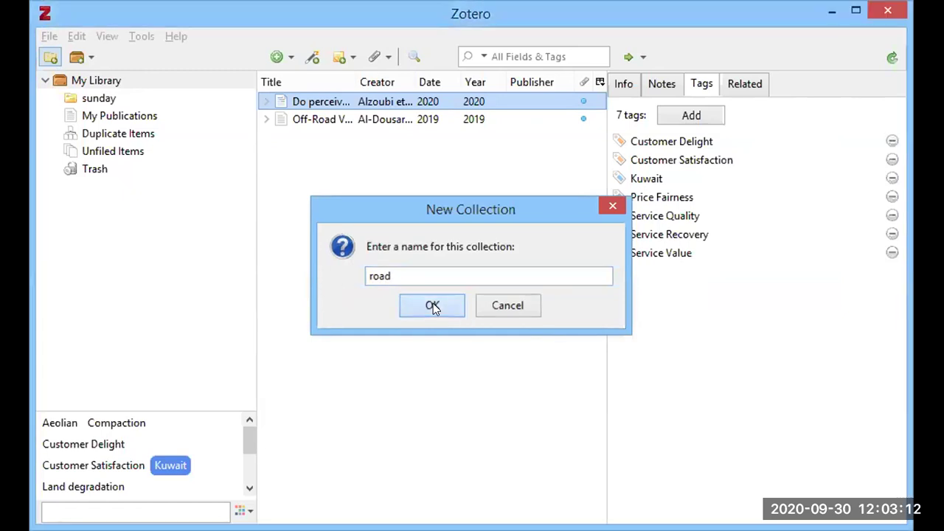
click(83, 100)
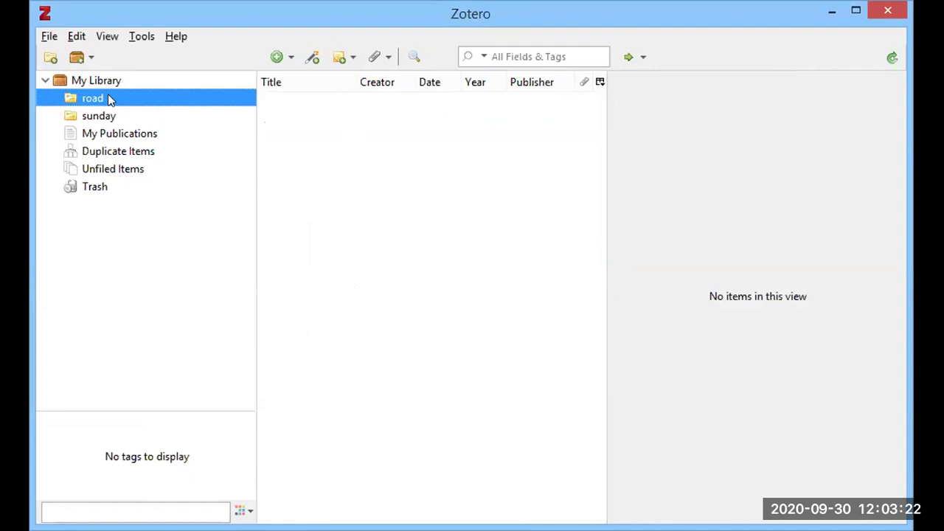
- File the off-road tracks, waste management and happiness-at-work articles into road
click(99, 81)
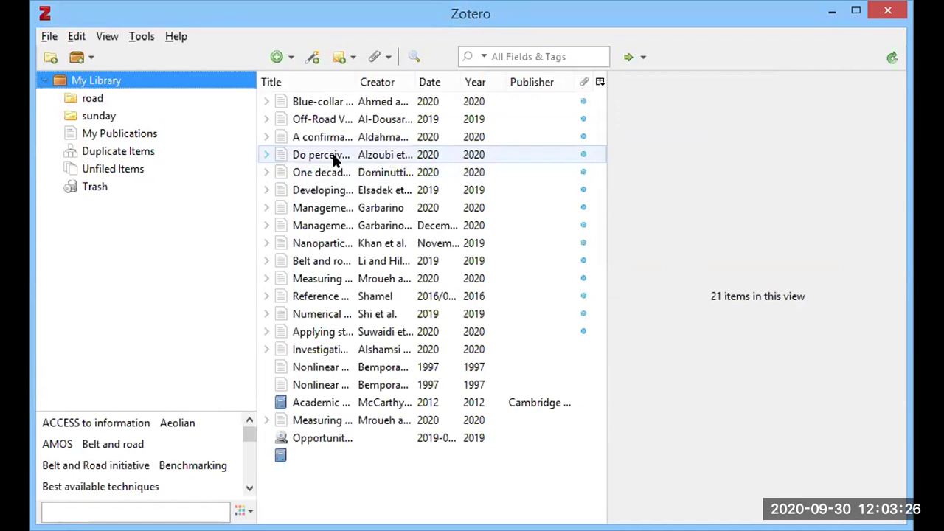
click(331, 138)
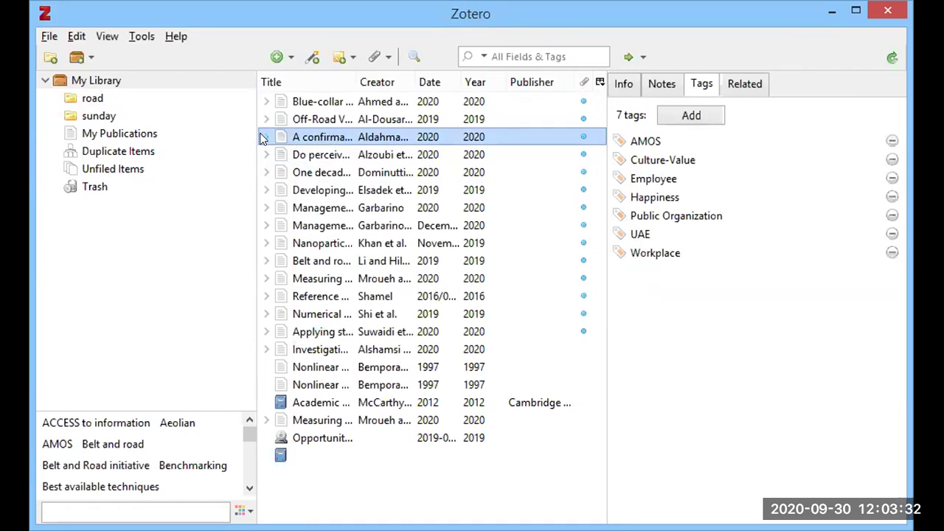
click(303, 119)
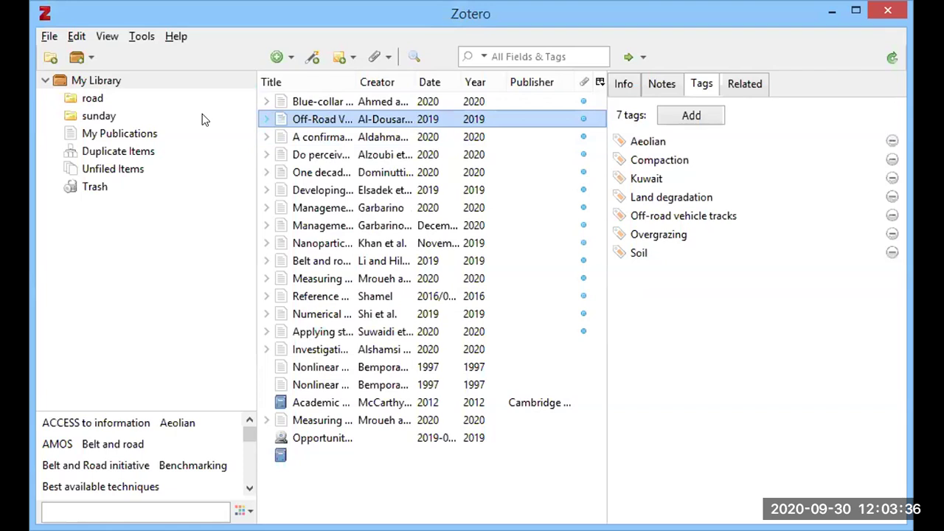
click(328, 209)
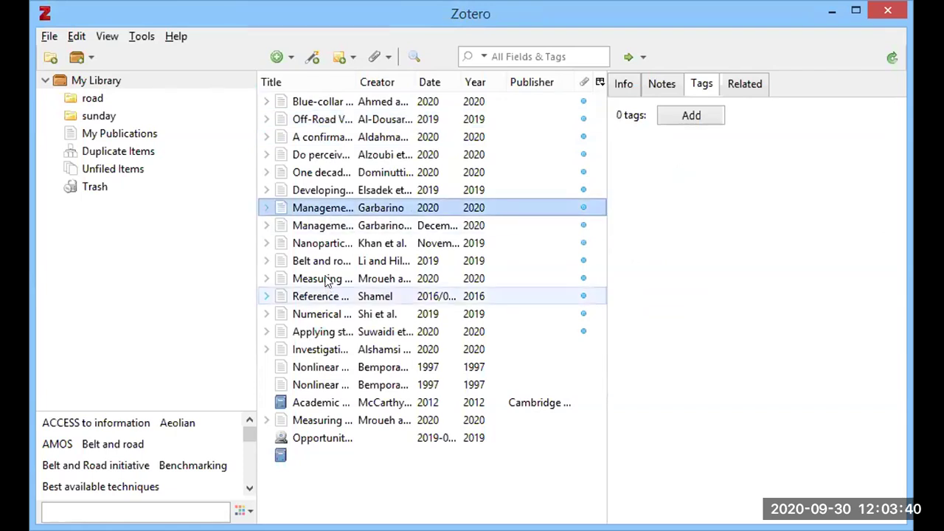
click(315, 278)
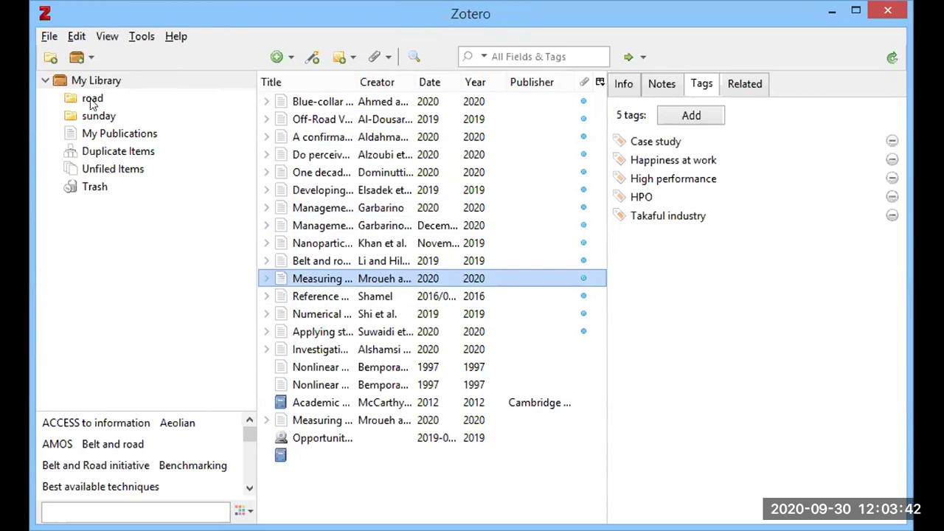
click(93, 102)
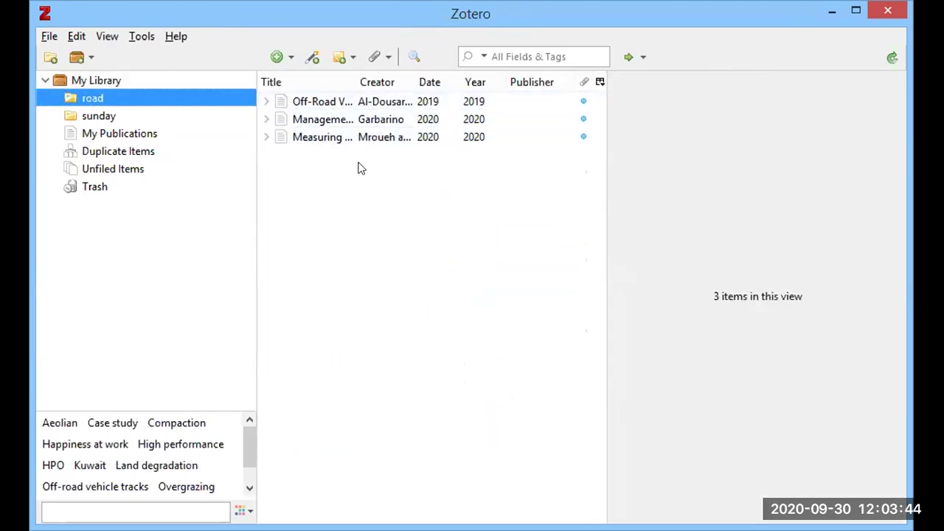
click(95, 81)
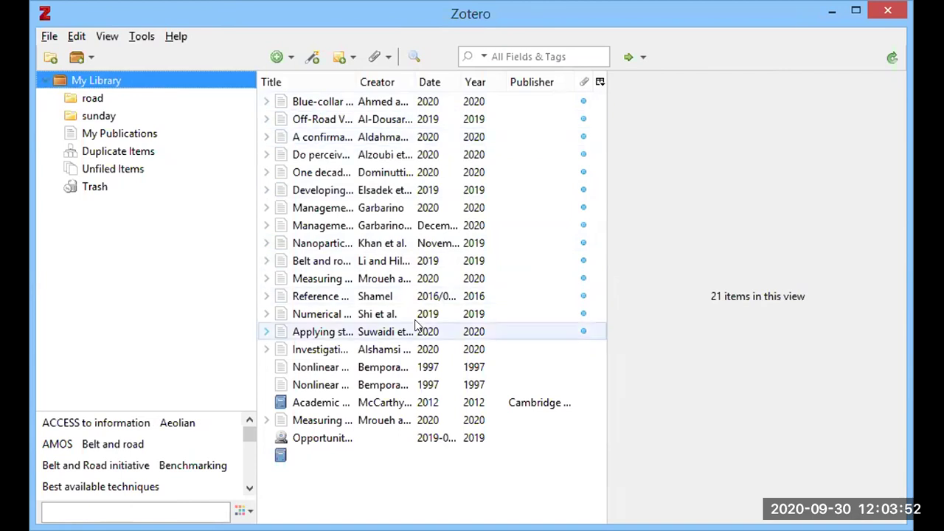
- Open the road collection to list its three articles
click(88, 100)
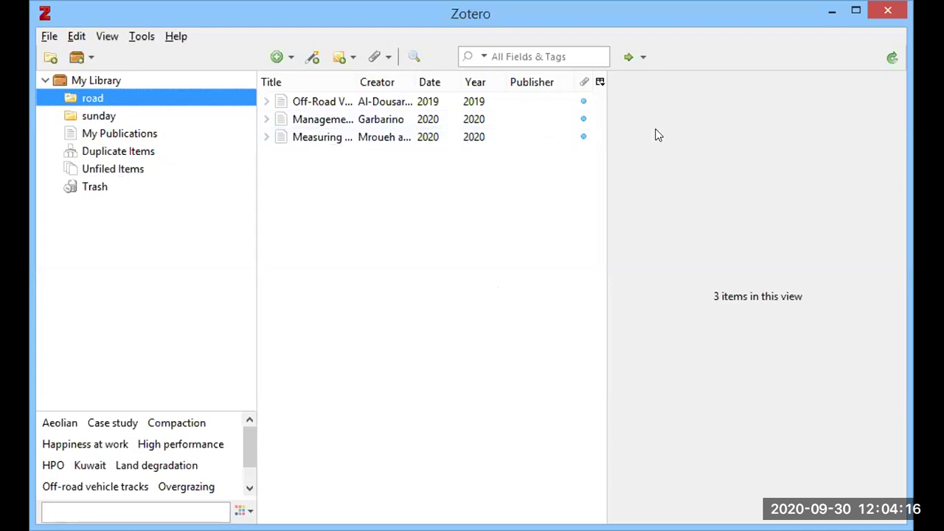
- Move the 2019 Off-Road study to the trash, then view the Trash
right_click(402, 106)
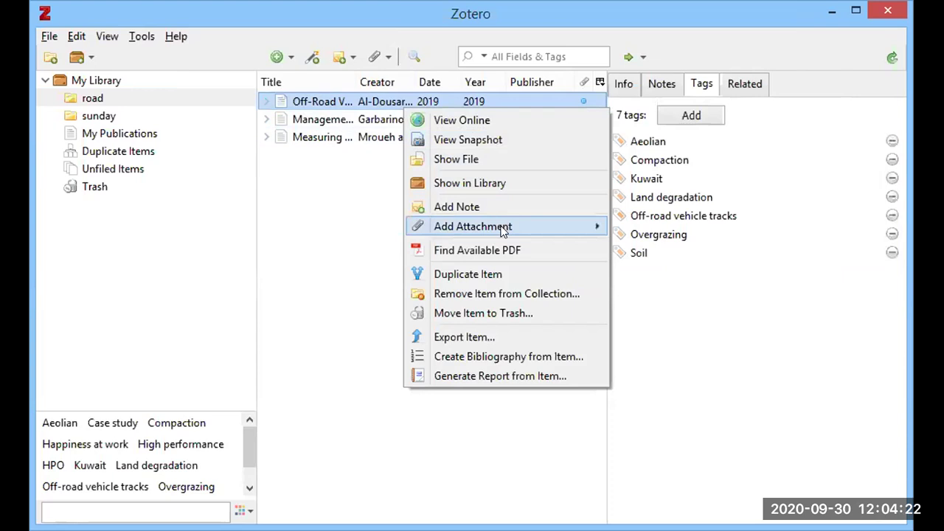
click(487, 313)
click(432, 293)
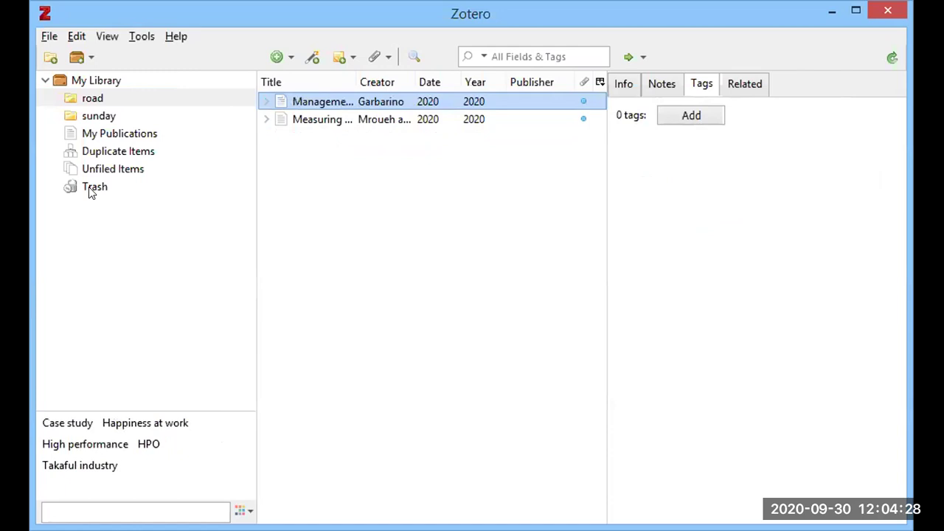
click(89, 187)
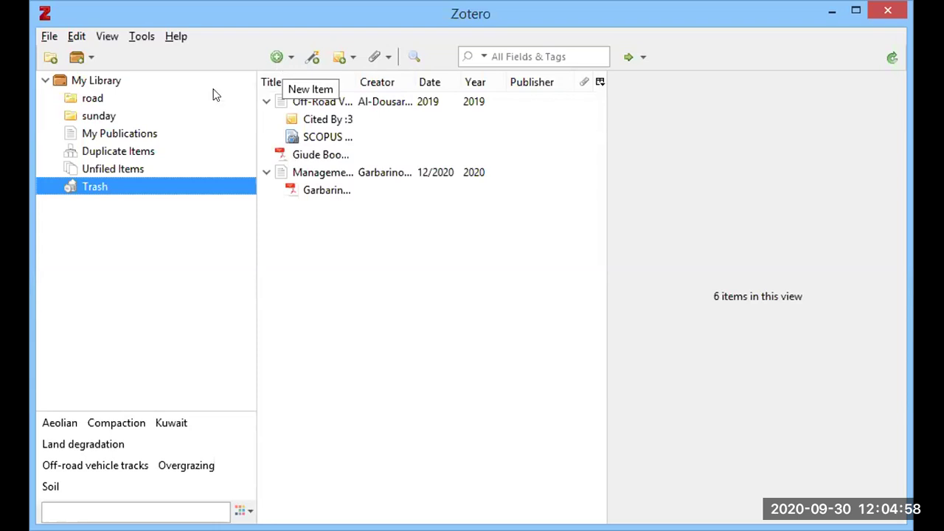
- Return to My Library to show all items
click(122, 83)
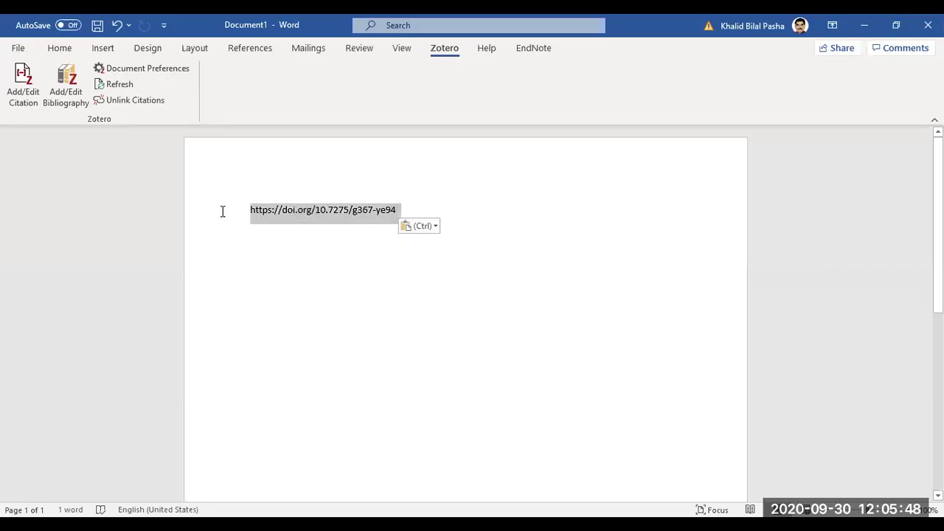
- Delete the pasted DOI and open EndNote tools, cancelling its login and connection errors
key(Delete)
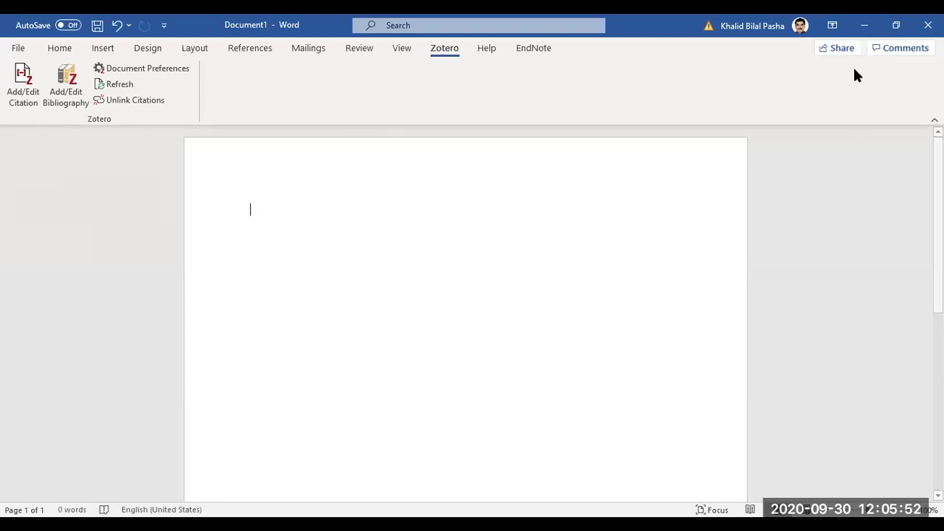
click(535, 49)
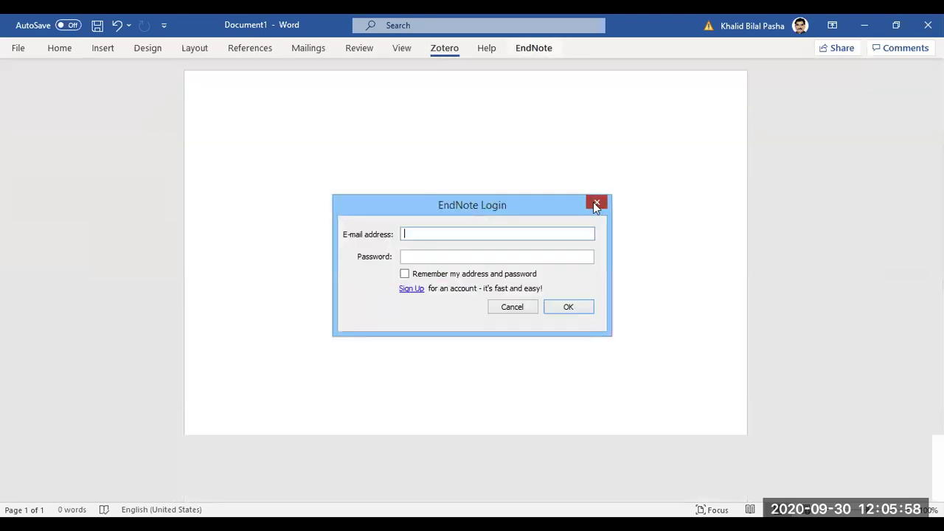
click(596, 203)
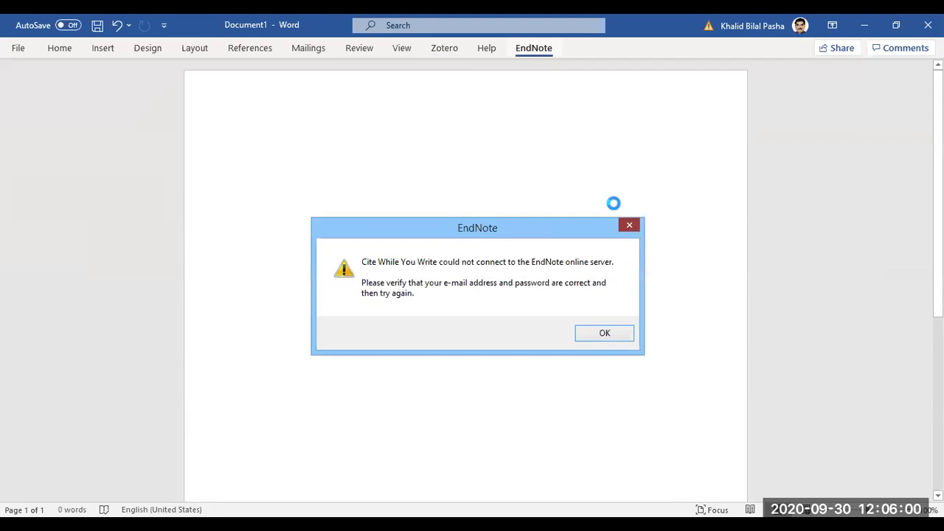
click(604, 333)
click(579, 311)
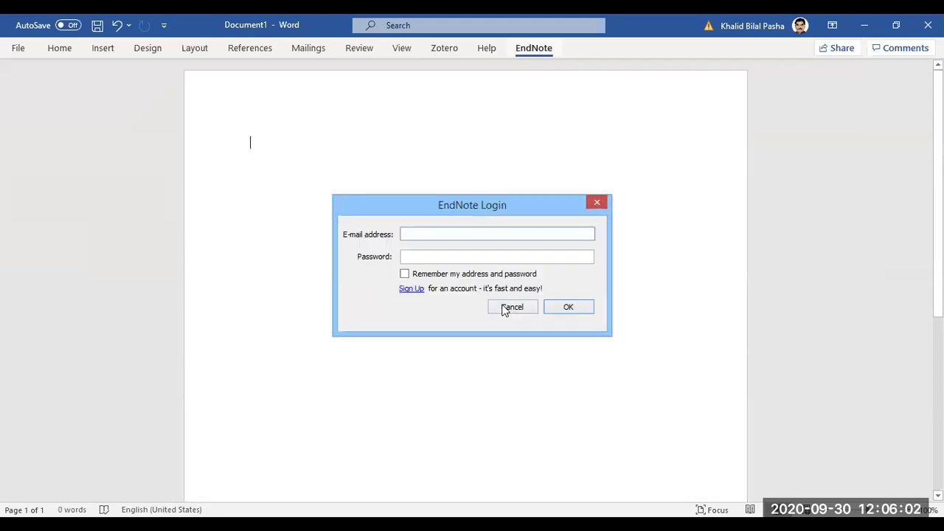
click(504, 308)
click(596, 327)
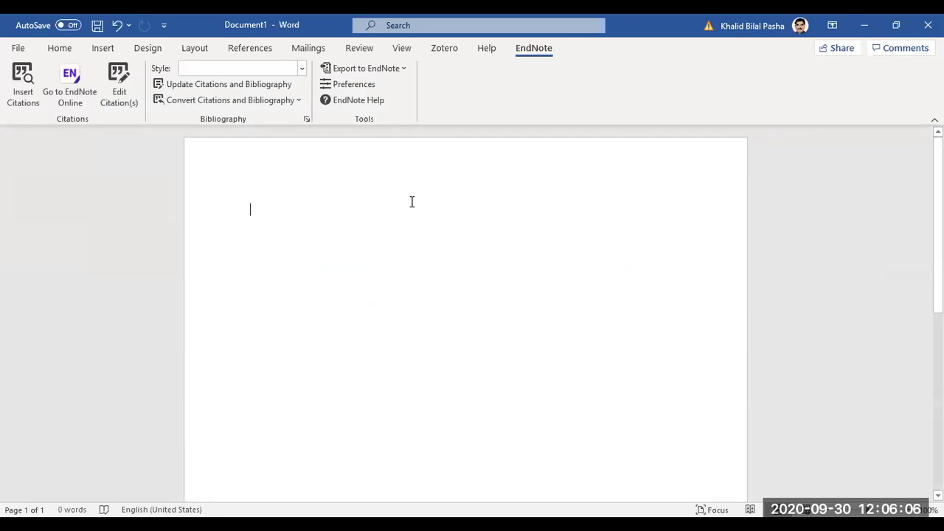
- Type 'ughxhfhxduh' on the page and switch to the Zotero ribbon tab
text(ughxhfhxduh)
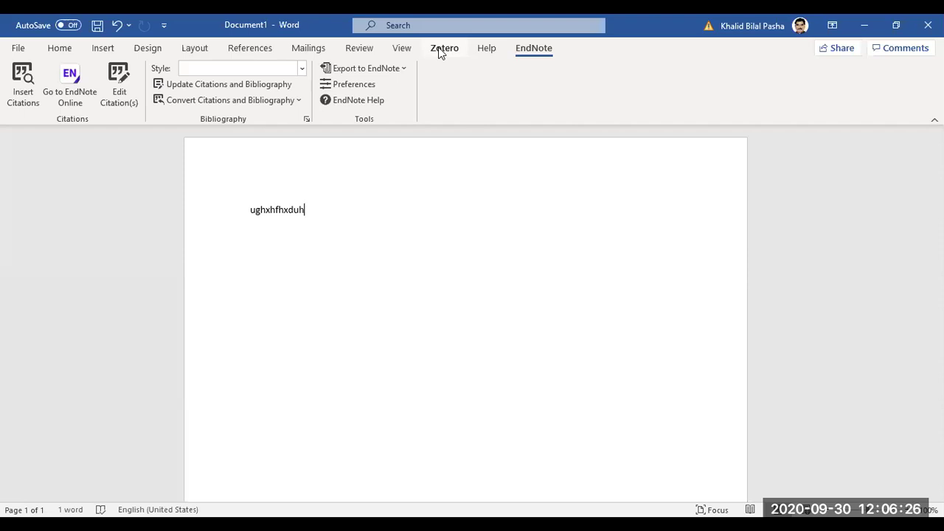
click(443, 49)
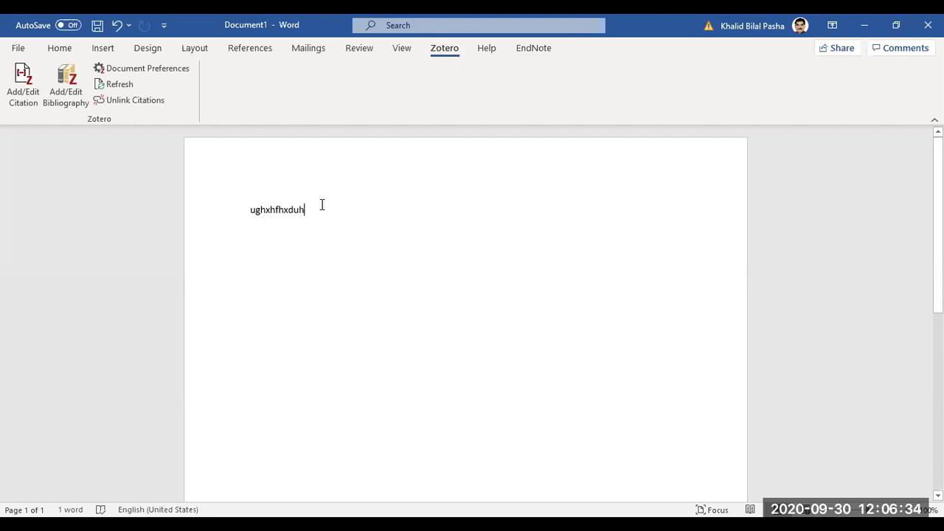
- Insert a Zotero citation (1) after the word, then type 'sjdpdjpdpdfj'
click(22, 98)
text(sjdpdjpdpdfj)
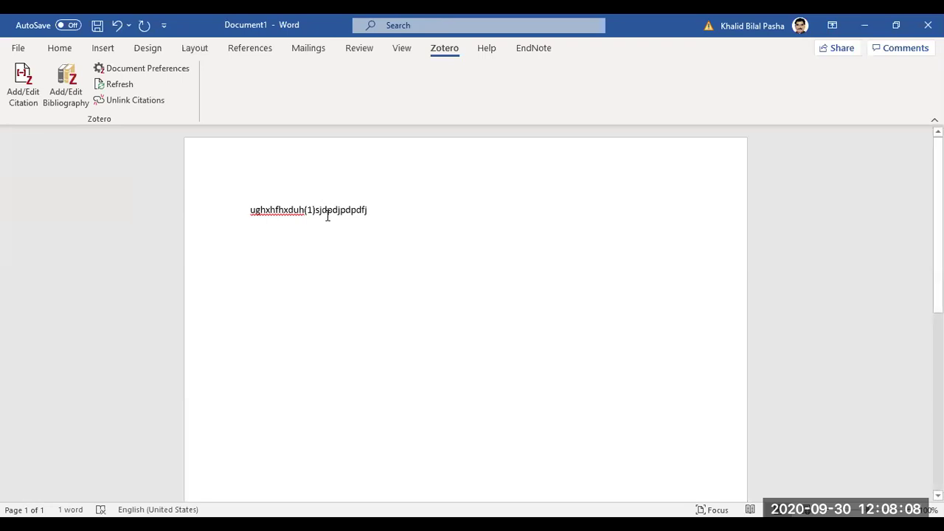
- Insert a second Zotero citation, (2), after the text 'sjdpdjpdpdfj'
click(24, 98)
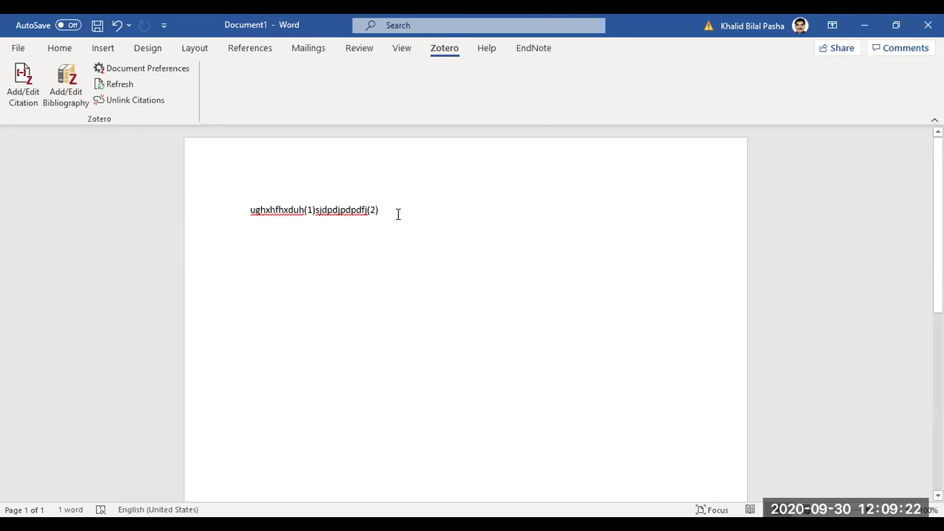
click(26, 97)
- Type the heading 'REFERENCE' on a new line below the cited sentence
key(Return)
key(Return)
key(Return)
key(Return)
key(Return)
text(Refe)
key(BackSpace)
key(BackSpace)
key(BackSpace)
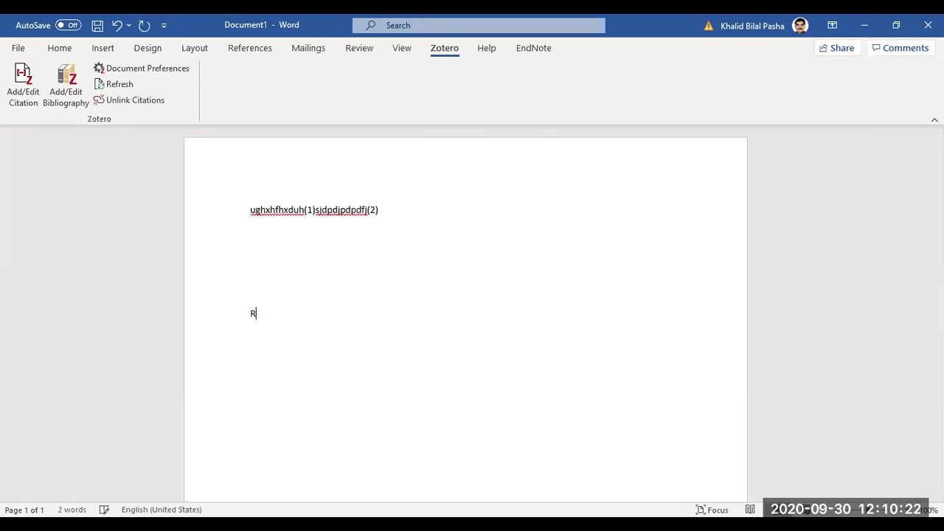
text(EFERENCE)
key(Return)
- Try inserting the Zotero bibliography, then leave an empty line under REFERENCE
click(62, 93)
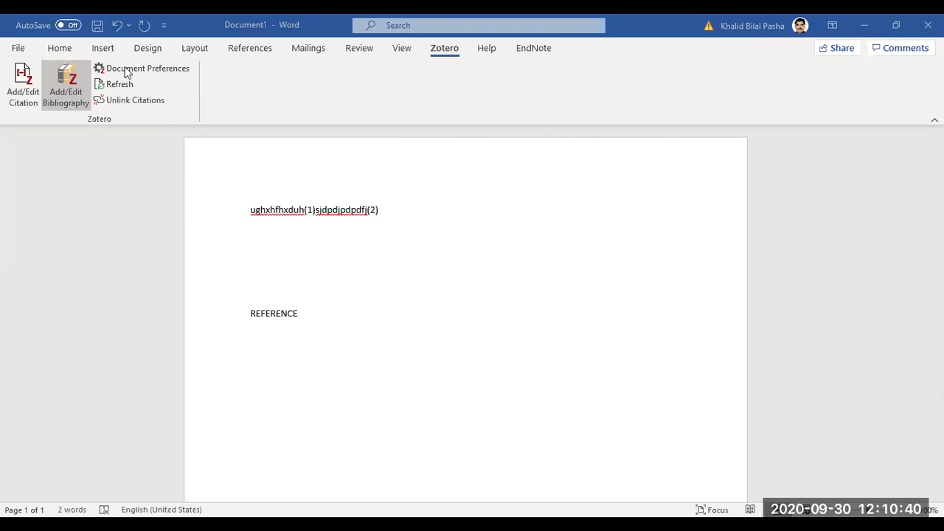
click(70, 85)
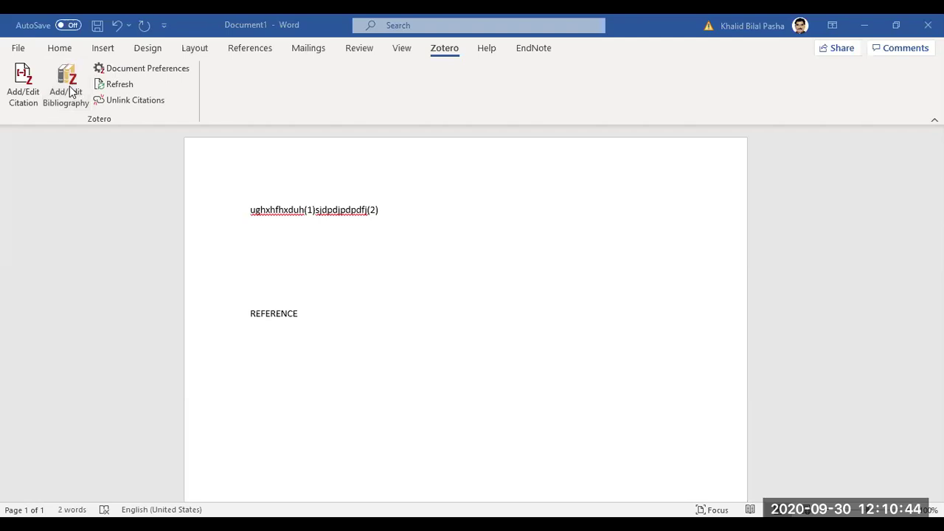
click(382, 209)
click(300, 316)
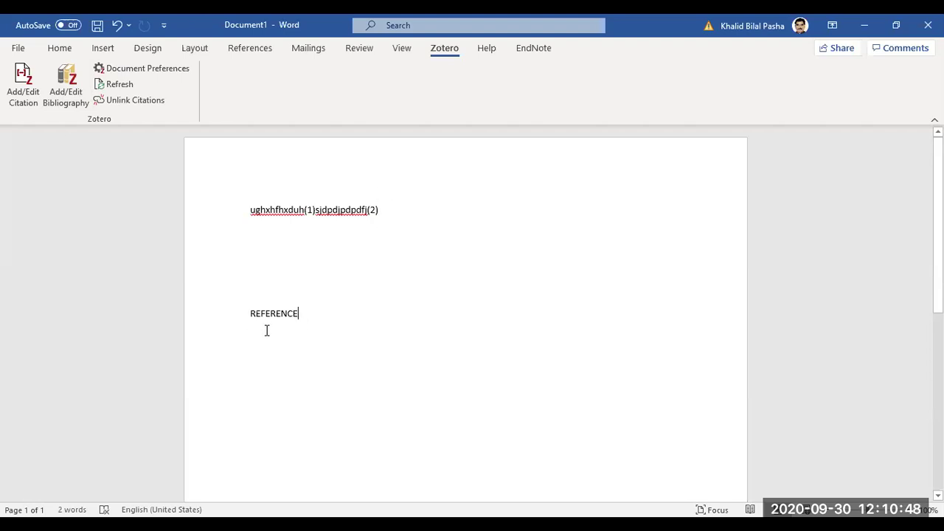
key(Return)
- Add an empty line below REFERENCE and switch citations to a superscript numeric style
click(152, 69)
click(388, 208)
click(256, 339)
key(Return)
click(164, 68)
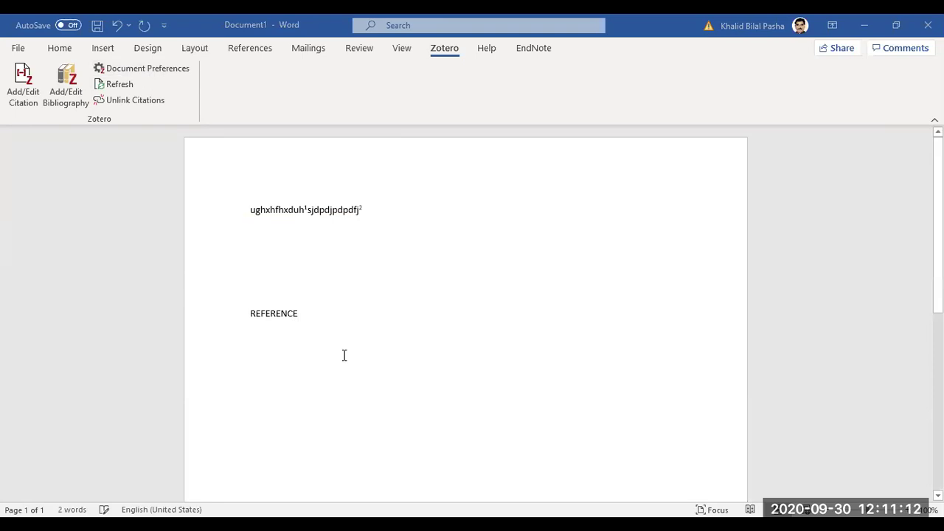
click(368, 210)
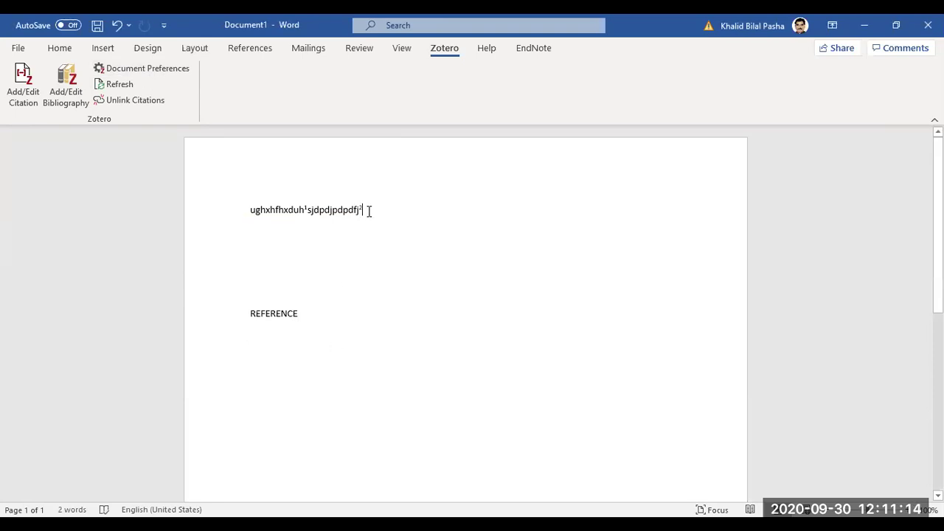
click(302, 311)
click(279, 319)
click(335, 284)
click(216, 202)
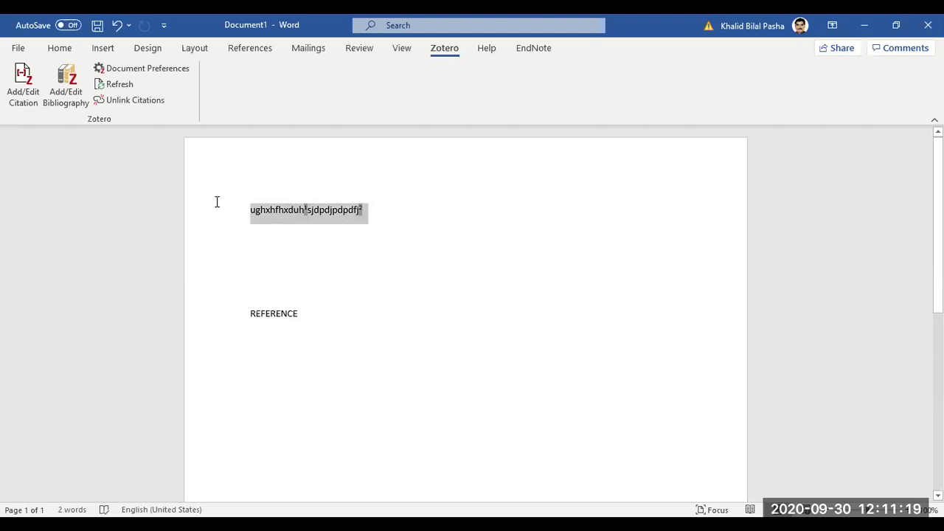
click(386, 215)
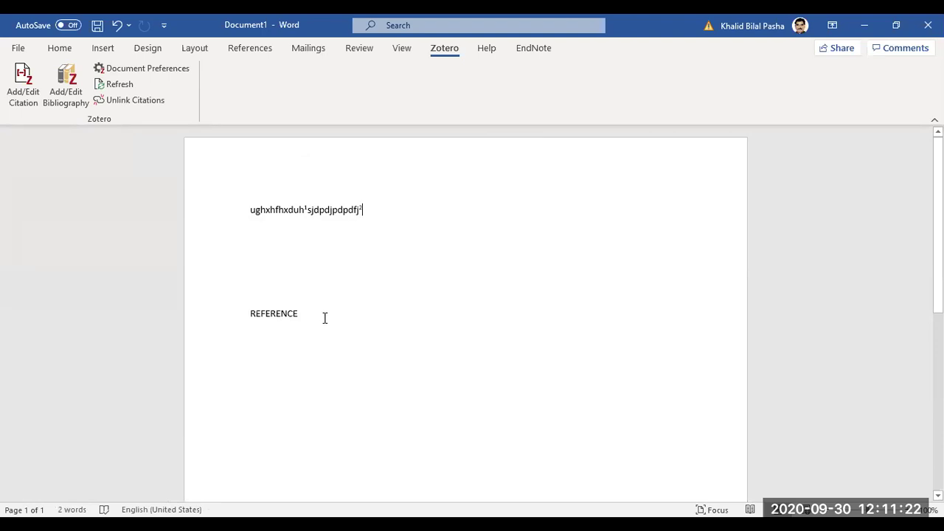
click(305, 314)
key(Return)
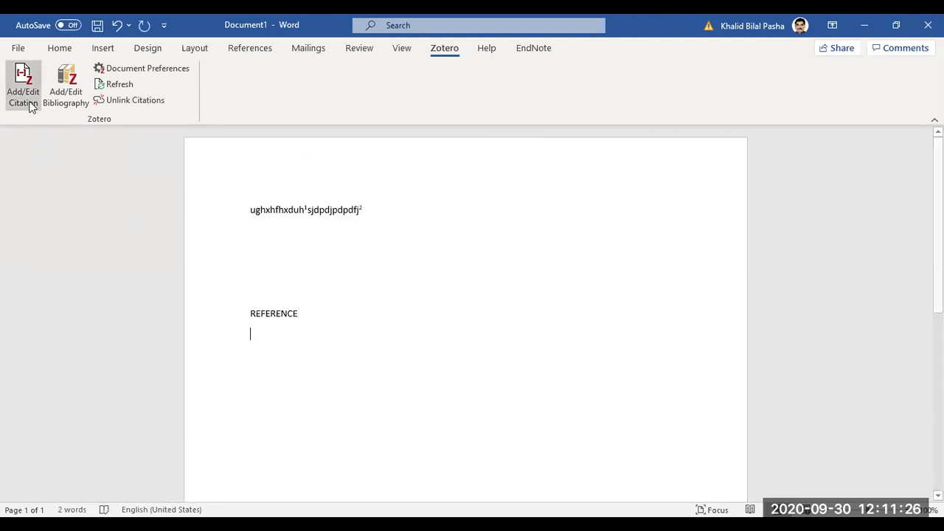
click(65, 89)
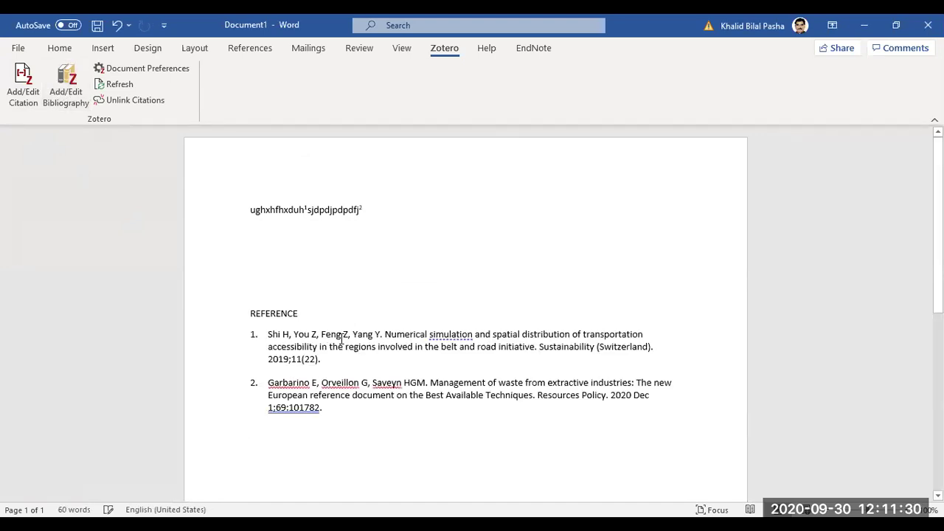
scroll(341, 339, down, 1)
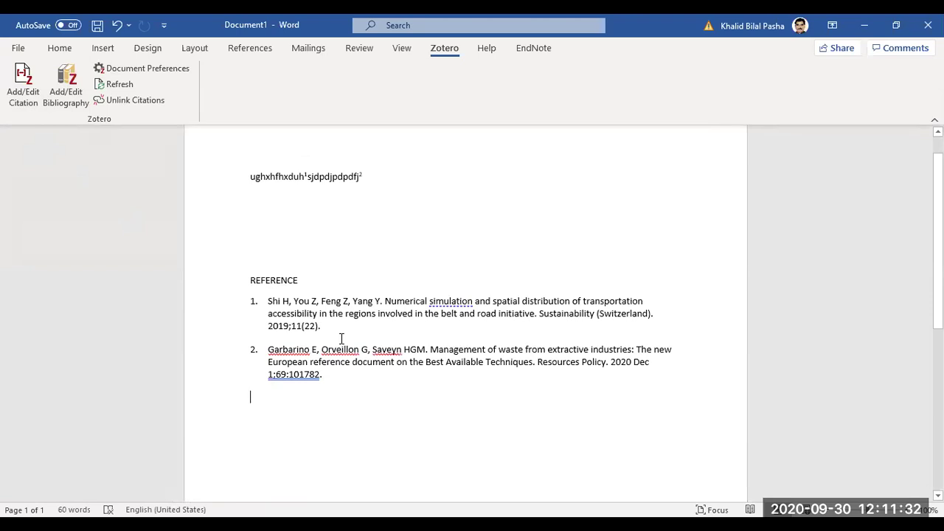
scroll(341, 338, up, 1)
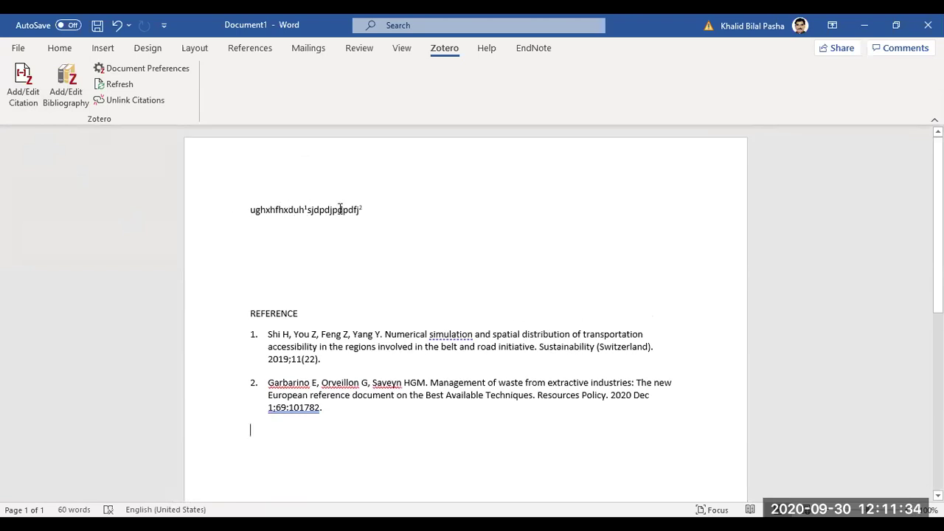
- Append 'fgijhoifhgo' to the first line and cite the 2020 Garbarino item as citation 3
click(378, 210)
text(fgijhoifhgo)
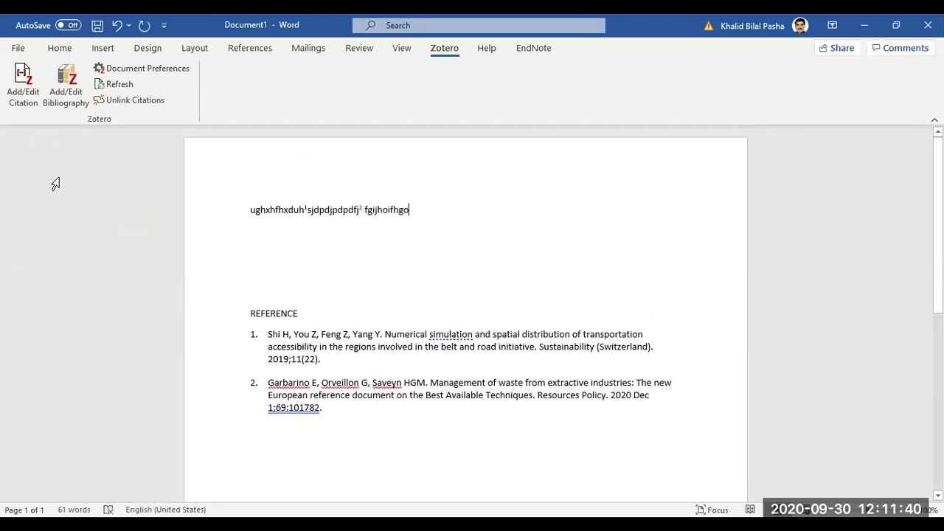
click(23, 85)
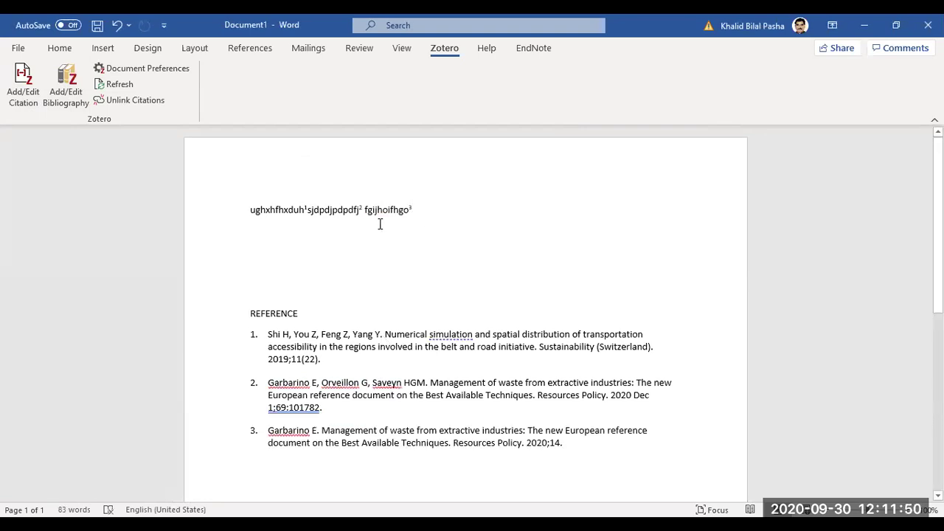
scroll(411, 376, down, 1)
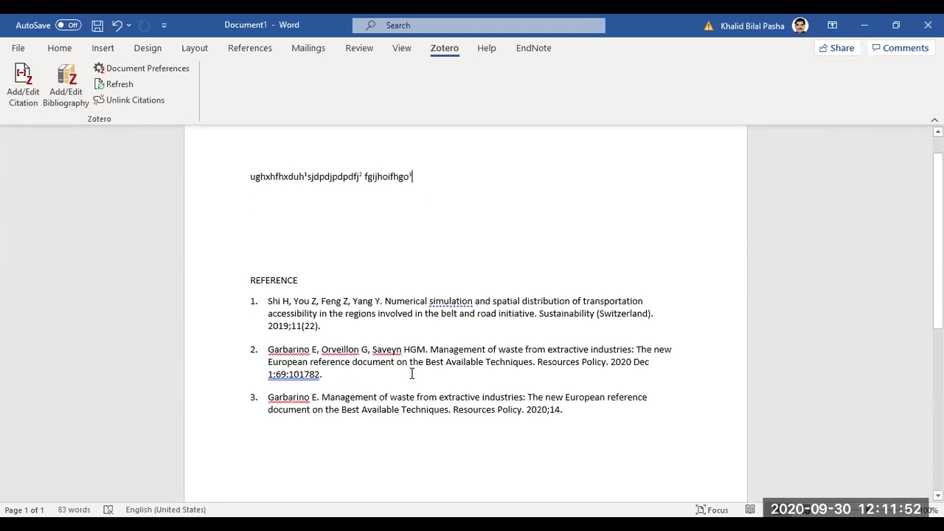
scroll(412, 374, down, 1)
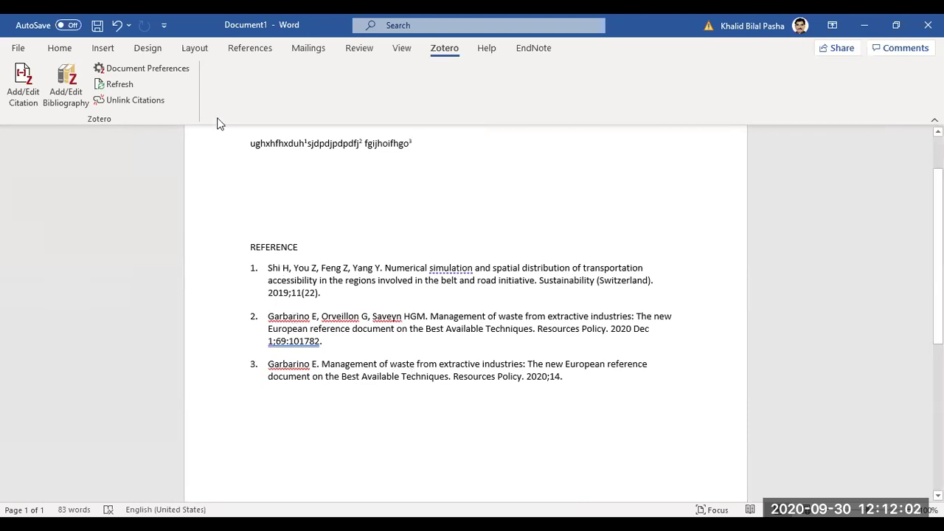
- Change the document's citation style to an author-name style such as MLA
click(172, 73)
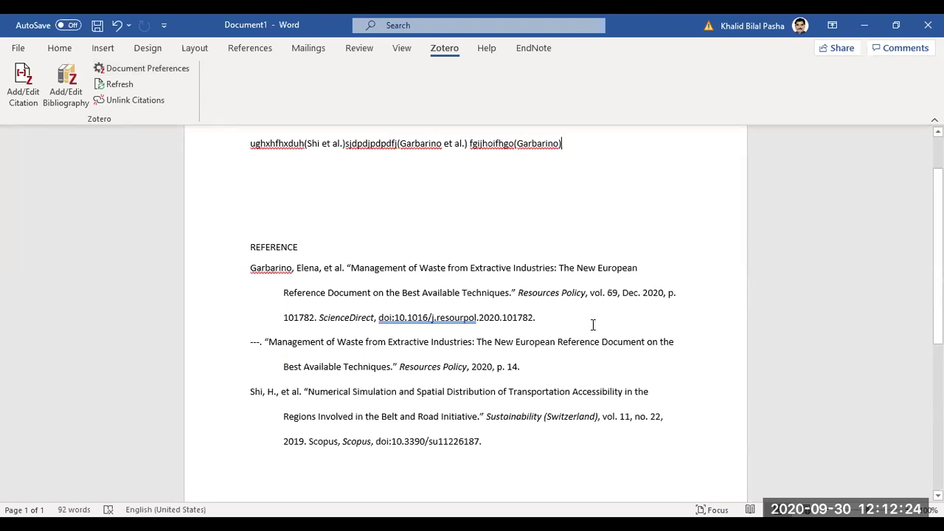
scroll(590, 324, up, 1)
scroll(588, 324, up, 1)
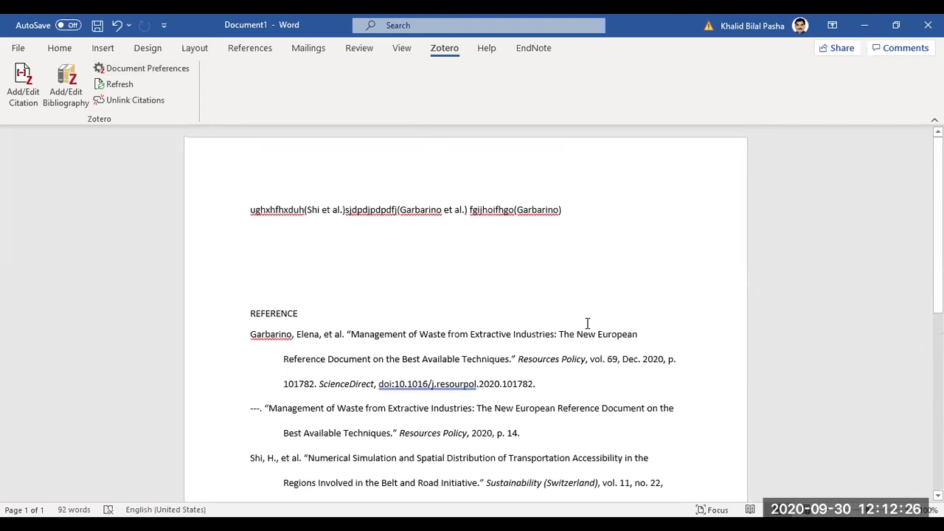
scroll(588, 324, down, 1)
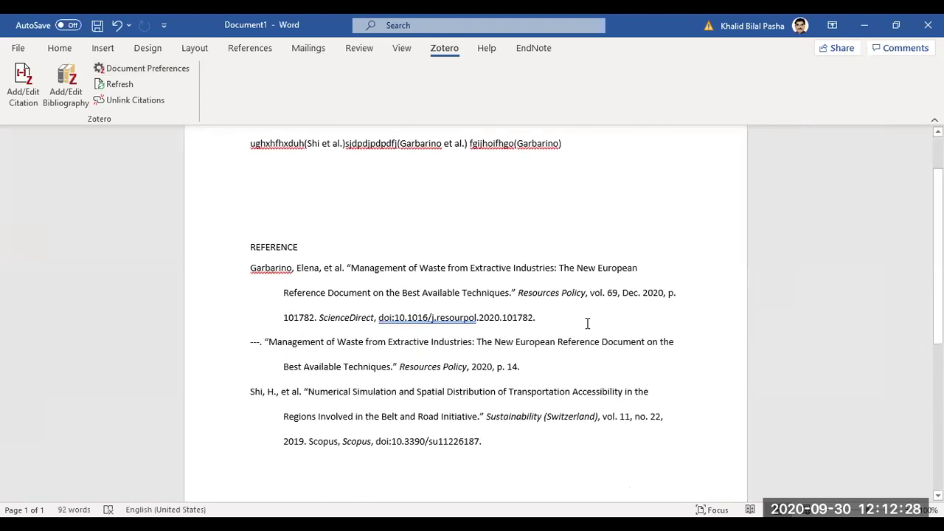
scroll(587, 324, down, 1)
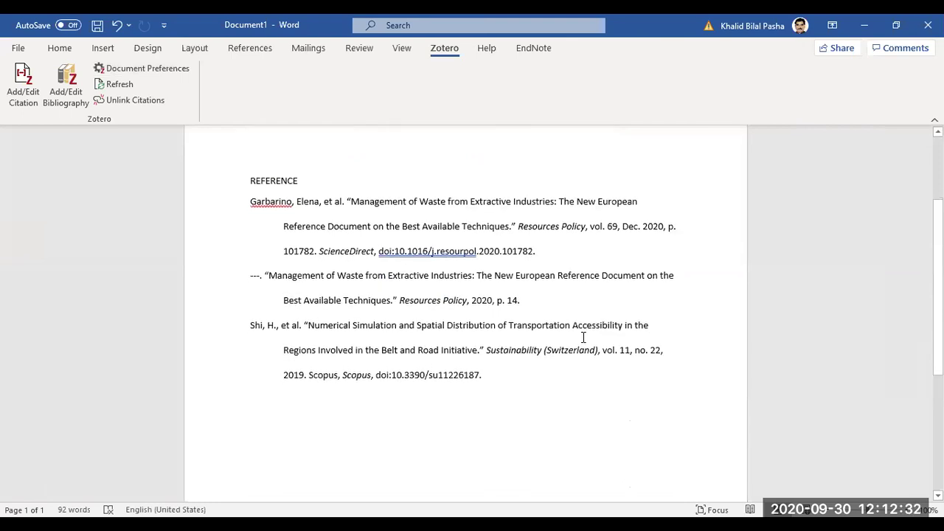
scroll(584, 330, up, 2)
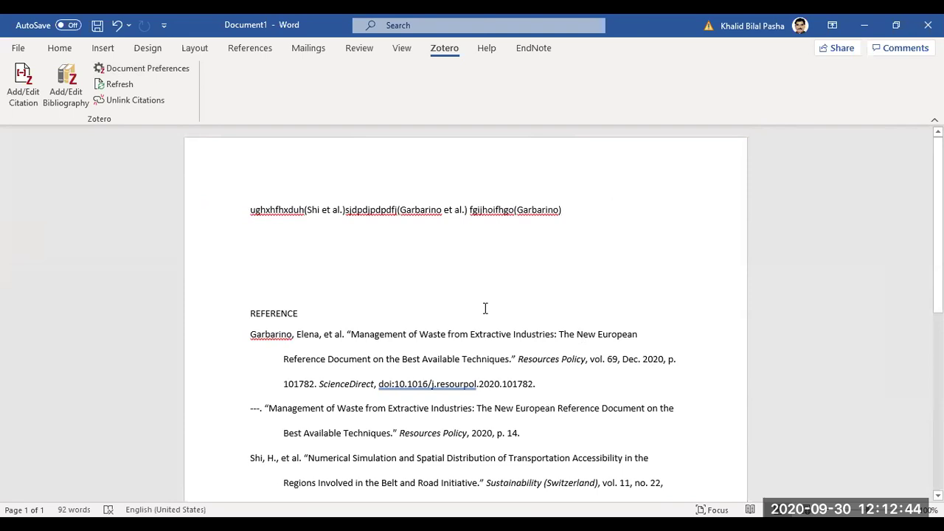
scroll(485, 308, down, 3)
scroll(486, 308, up, 3)
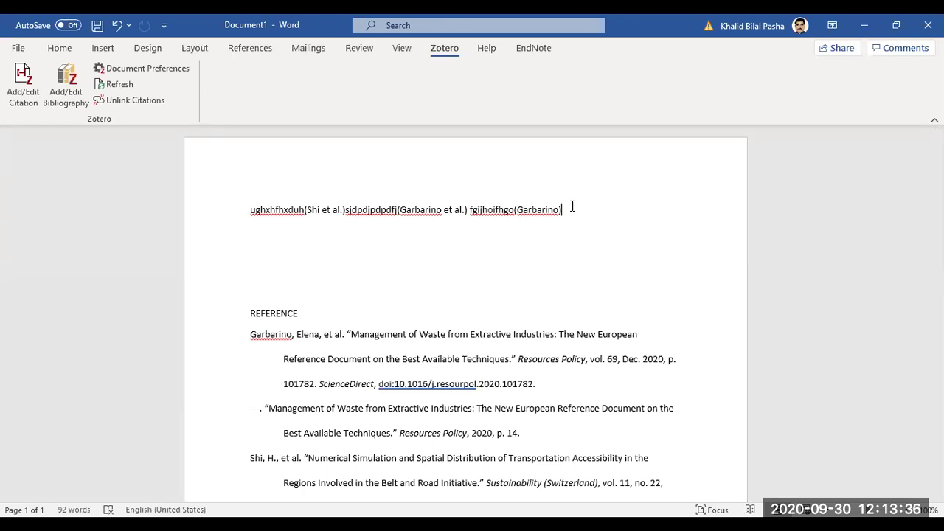
scroll(465, 371, down, 3)
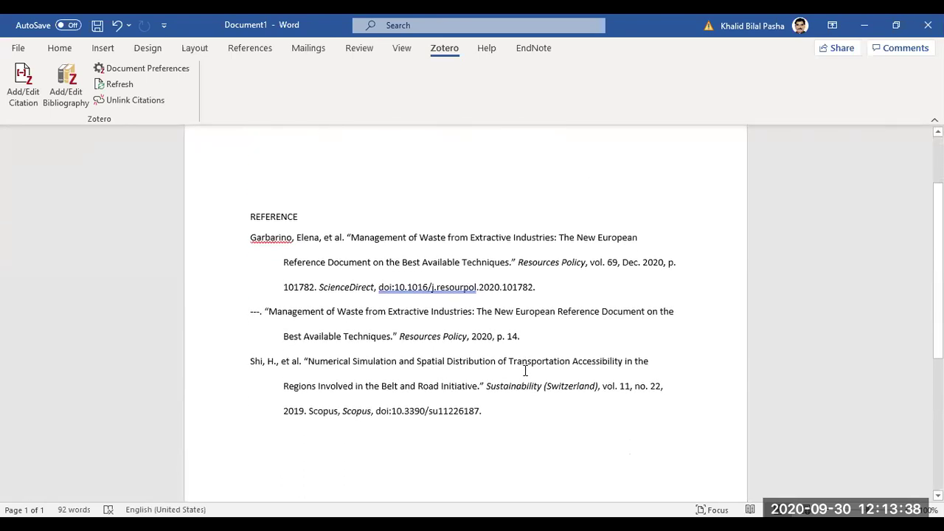
scroll(527, 369, up, 2)
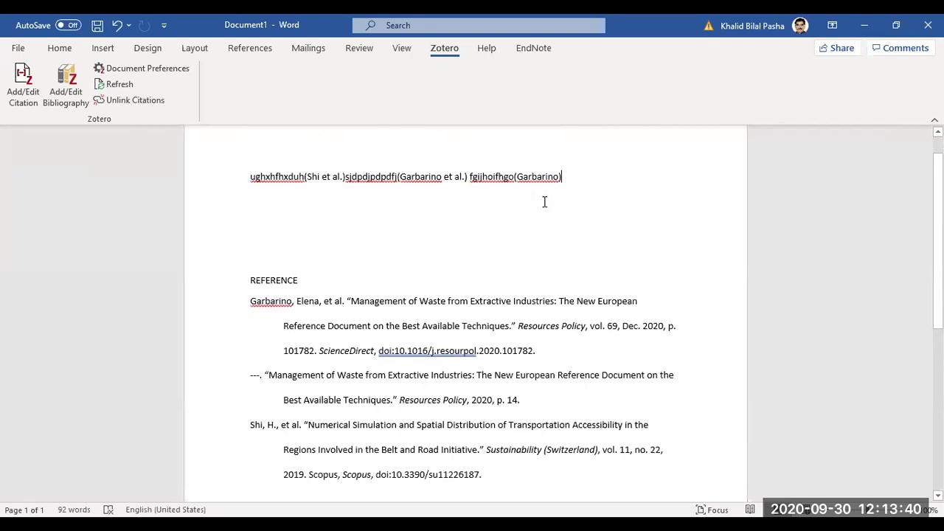
scroll(399, 330, down, 2)
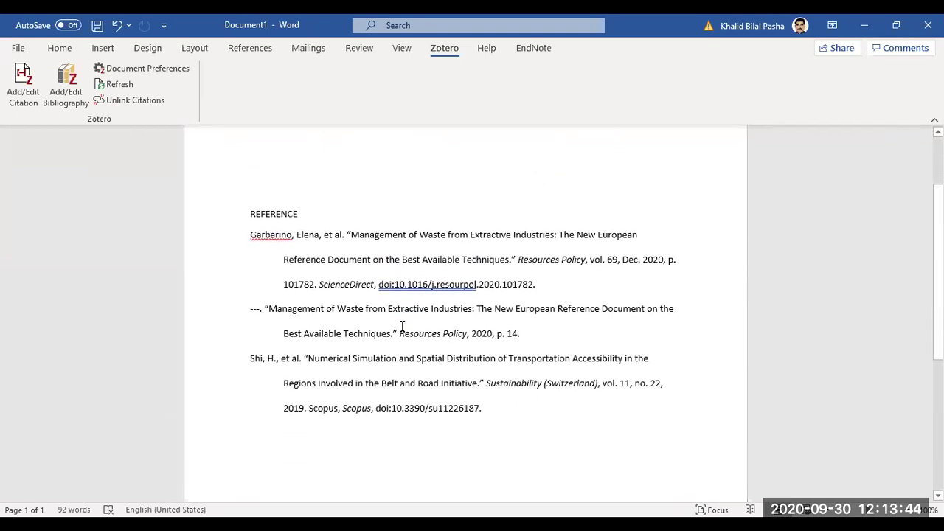
scroll(402, 326, up, 2)
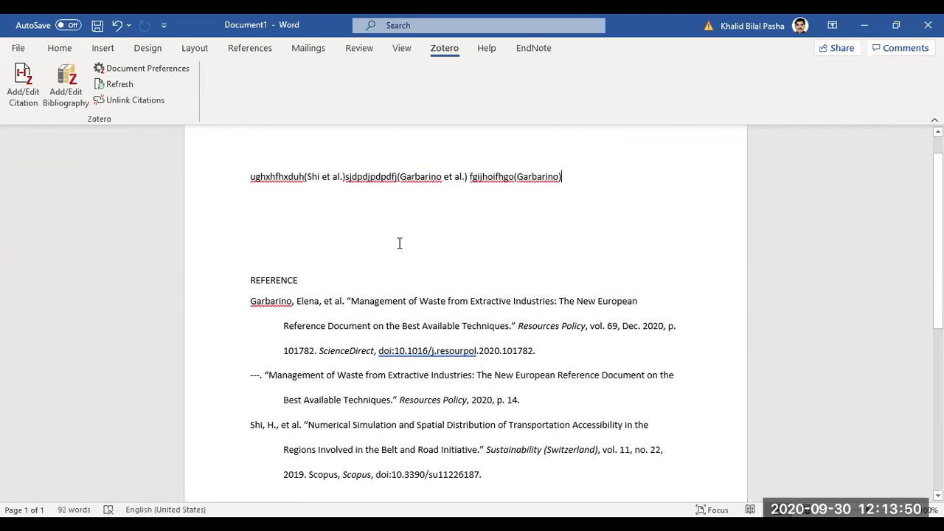
- Insert a Garbarino citation between 'sjdpd' and 'jpdpdfj'
click(519, 177)
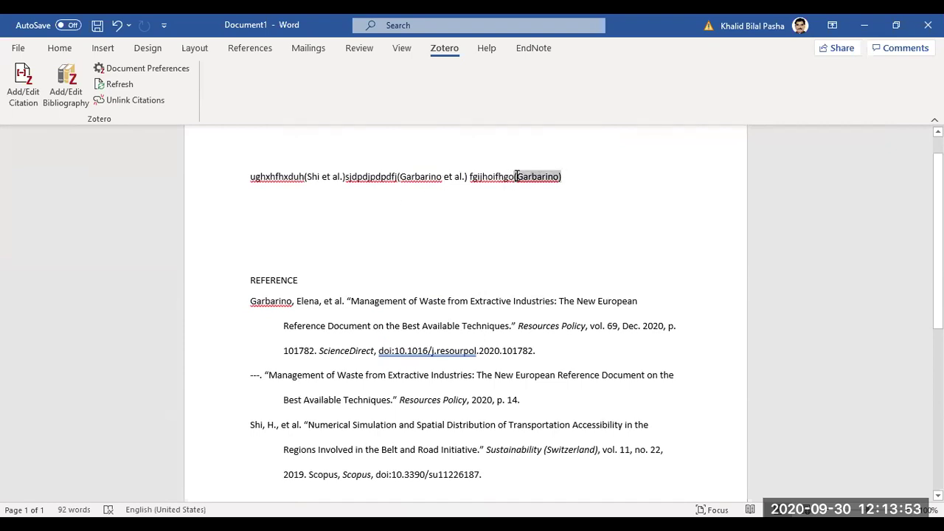
click(369, 177)
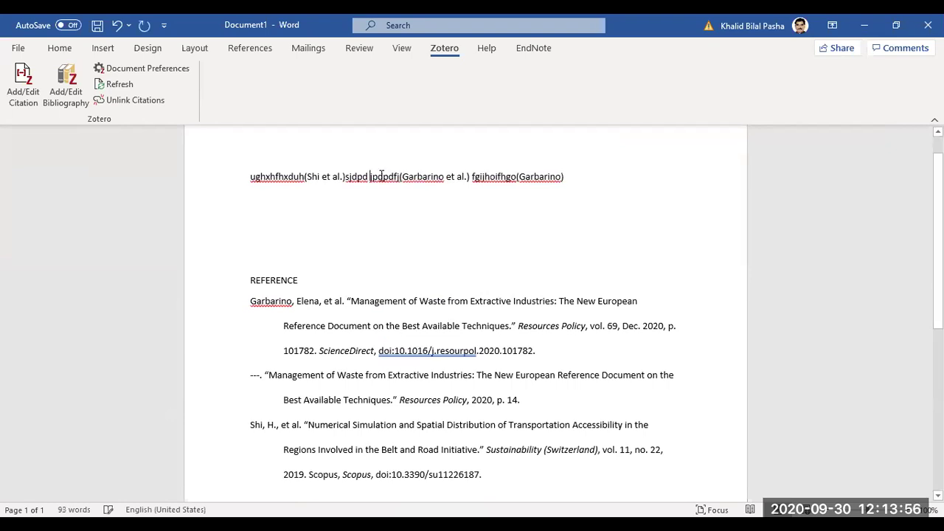
click(23, 98)
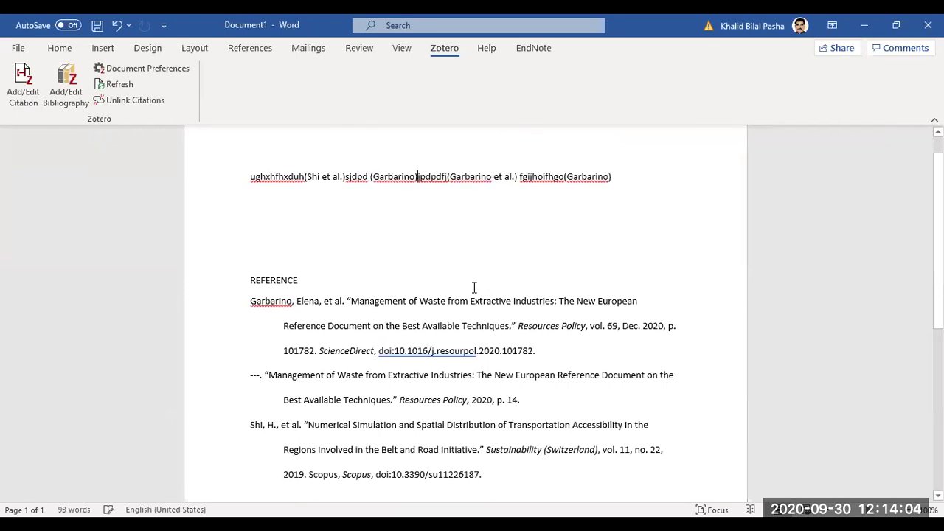
scroll(337, 270, down, 3)
scroll(415, 346, down, 1)
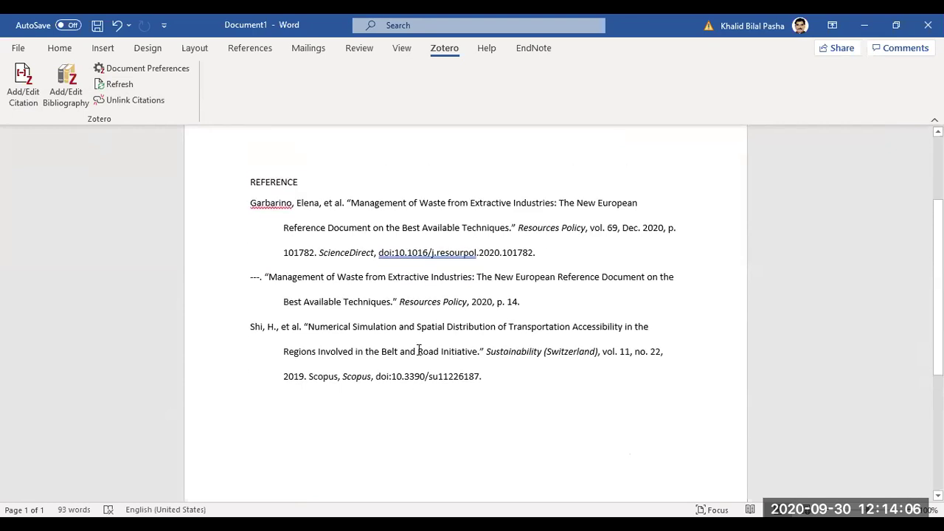
scroll(418, 350, up, 4)
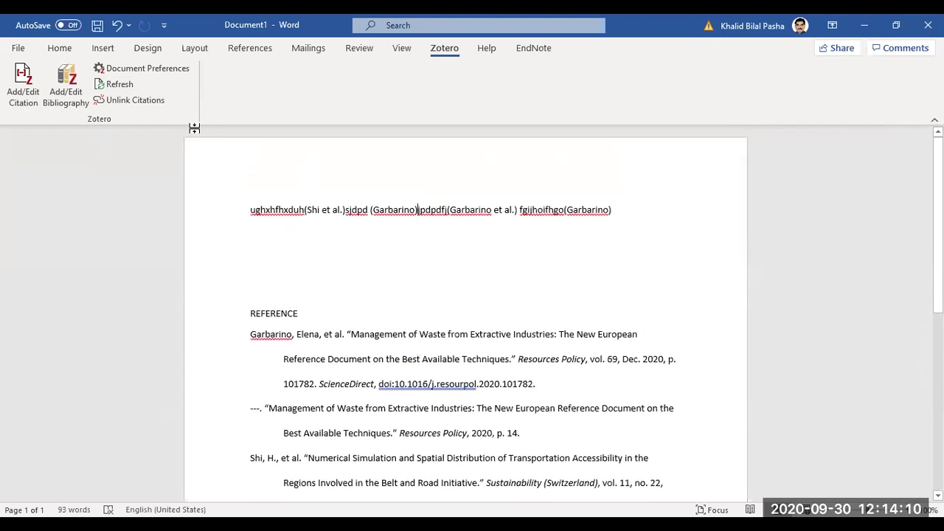
- Change the citation style to a numeric one such as Vancouver, giving (1), (2), (3), (2)
click(172, 70)
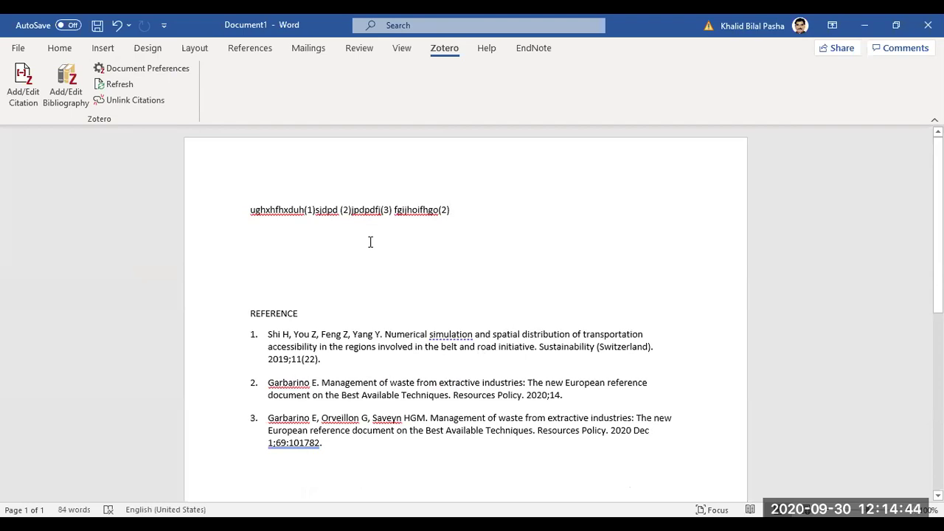
- Bring up Word's Zotero Document Preferences for the citation style again
click(154, 68)
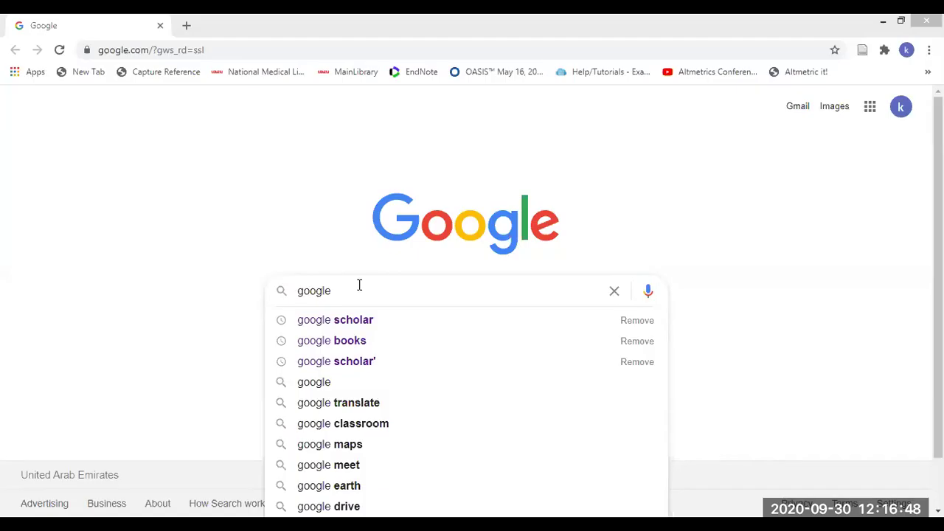
- Search Google for 'gulf news' and go to the Gulf News homepage at gulfnews.com
drag(359, 286, 207, 287)
text(g)
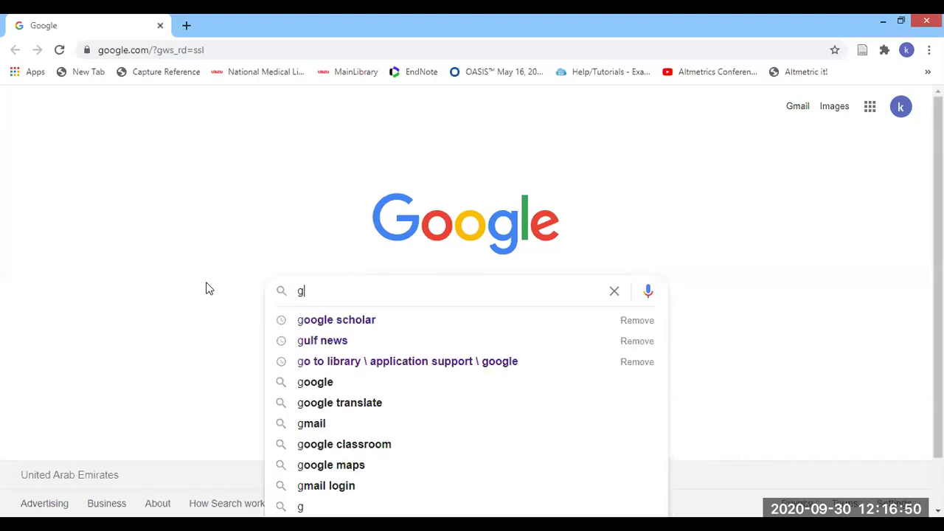
text(ul)
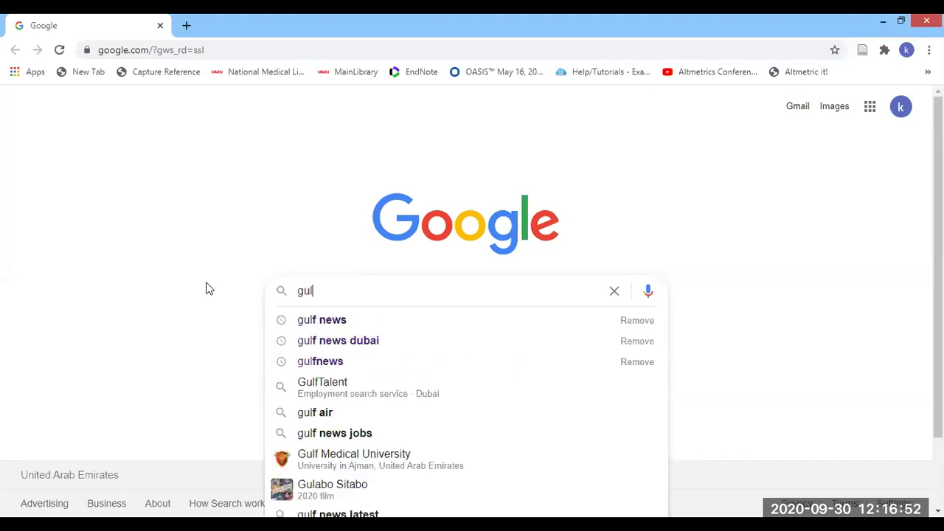
text(f news)
key(Return)
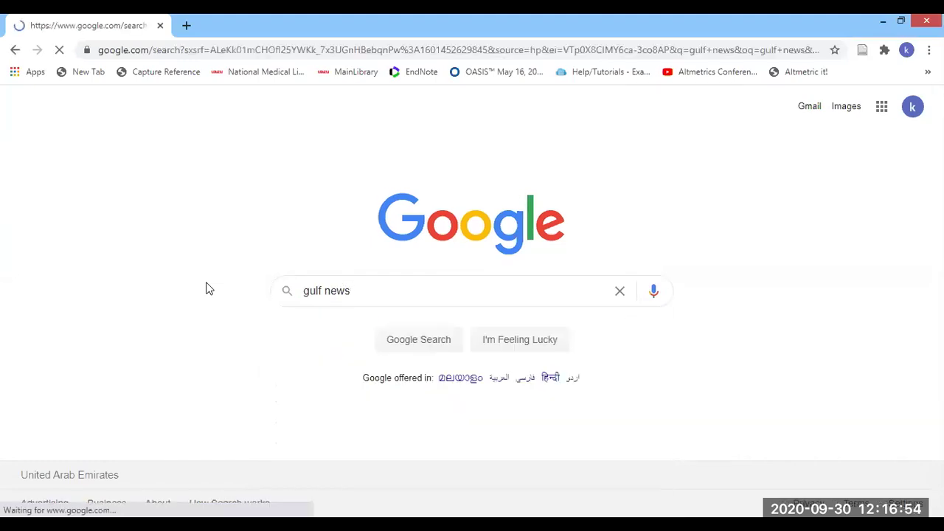
click(286, 236)
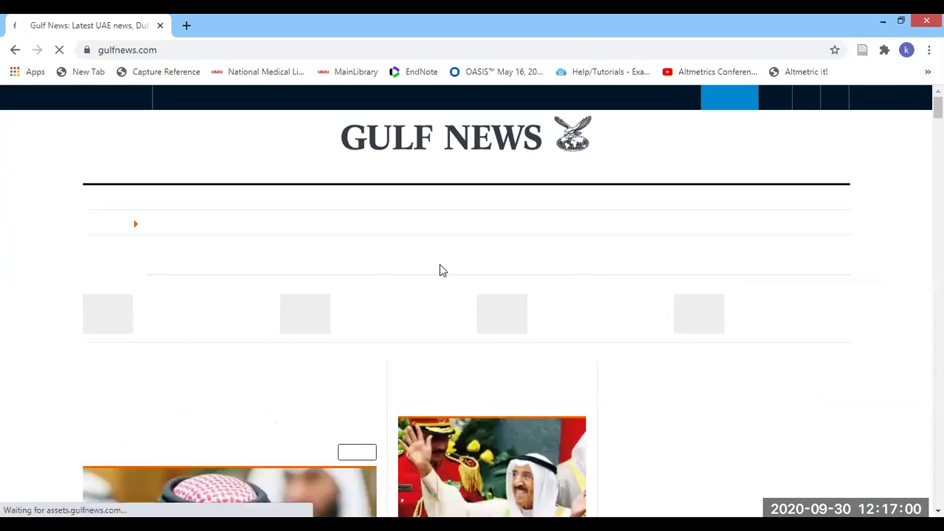
scroll(440, 270, down, 9)
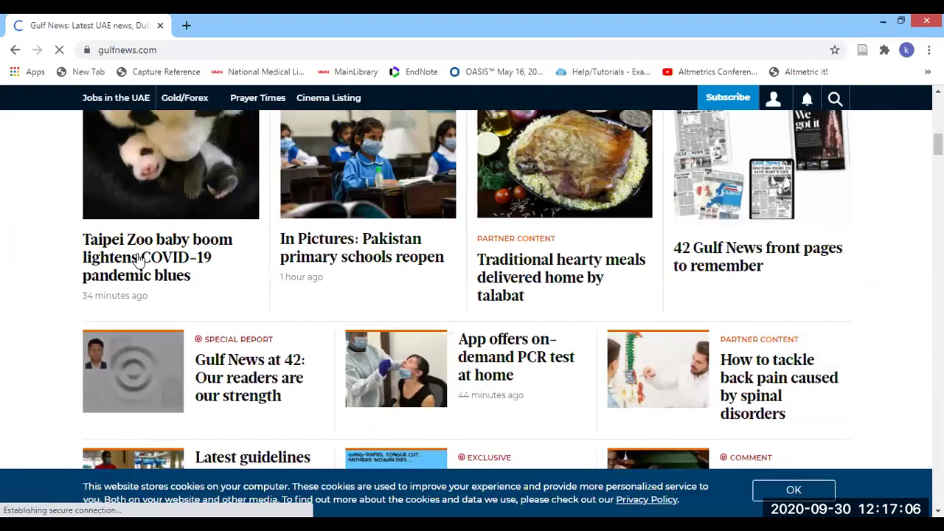
- Save the 'Baby boom at Taipei Zoo' article to Zotero's 'sunday' collection
click(138, 262)
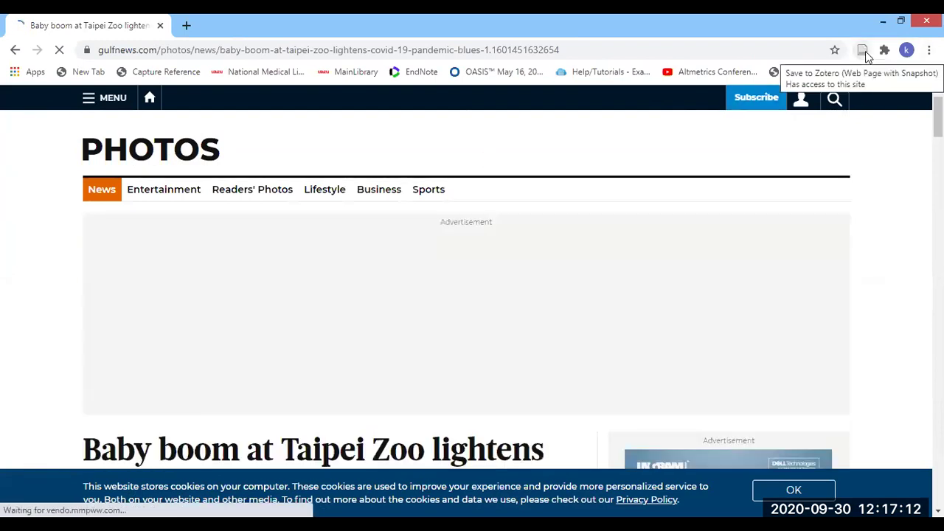
click(862, 50)
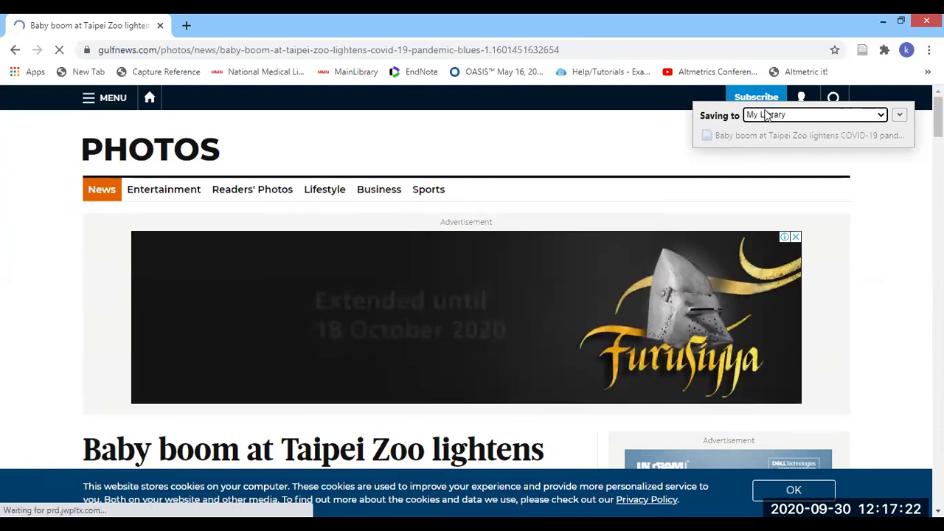
click(882, 119)
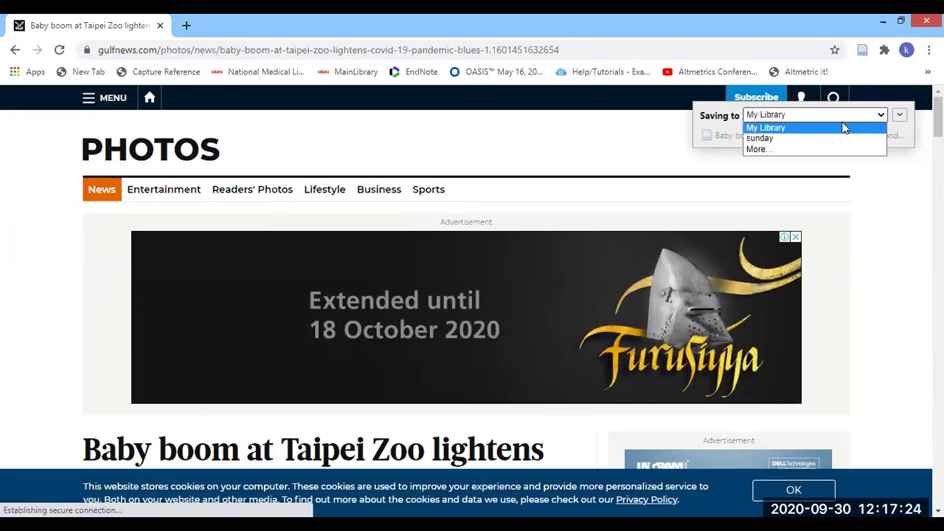
click(792, 139)
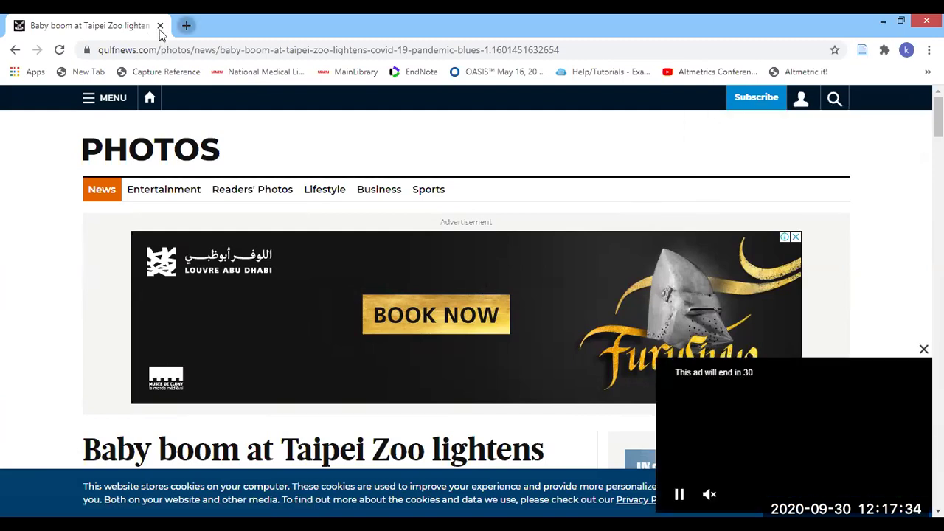
- In a new tab, Google 'youtube' and go to the YouTube home page
click(186, 25)
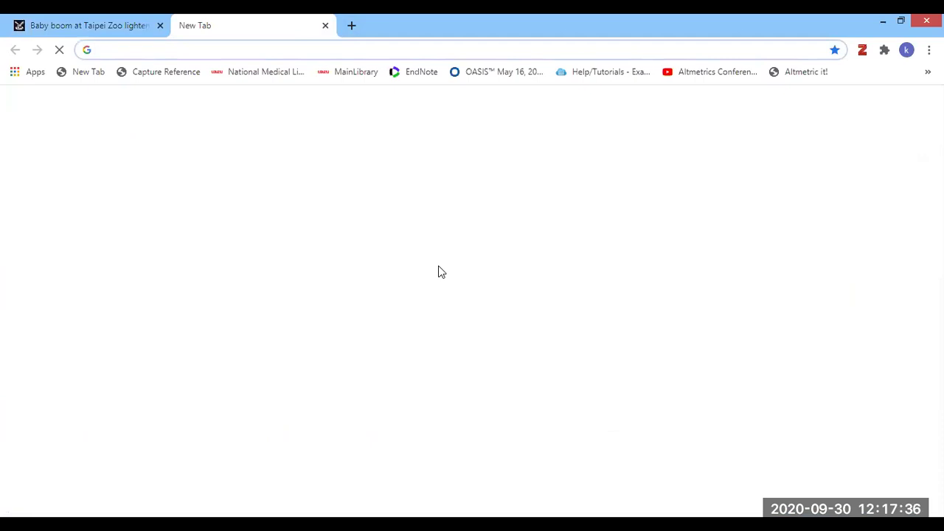
click(141, 50)
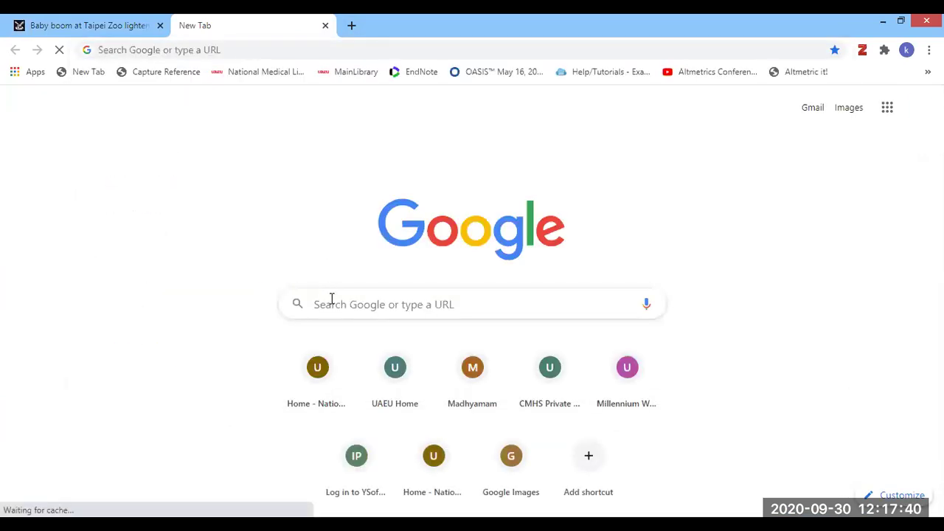
click(329, 303)
text(youtube)
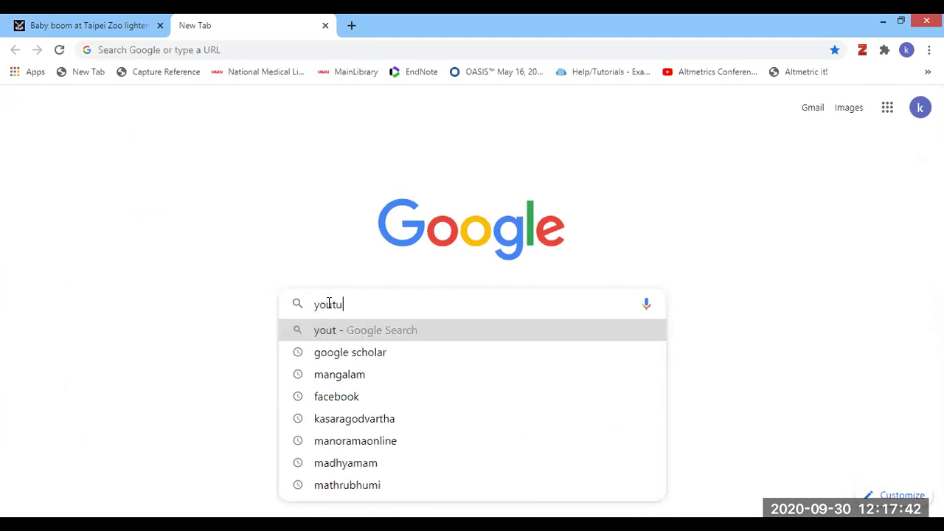
key(Return)
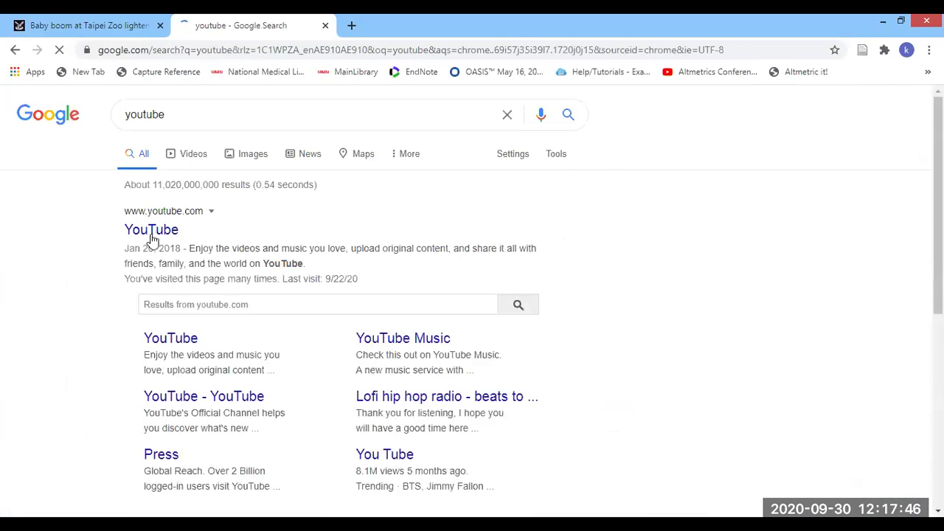
click(155, 233)
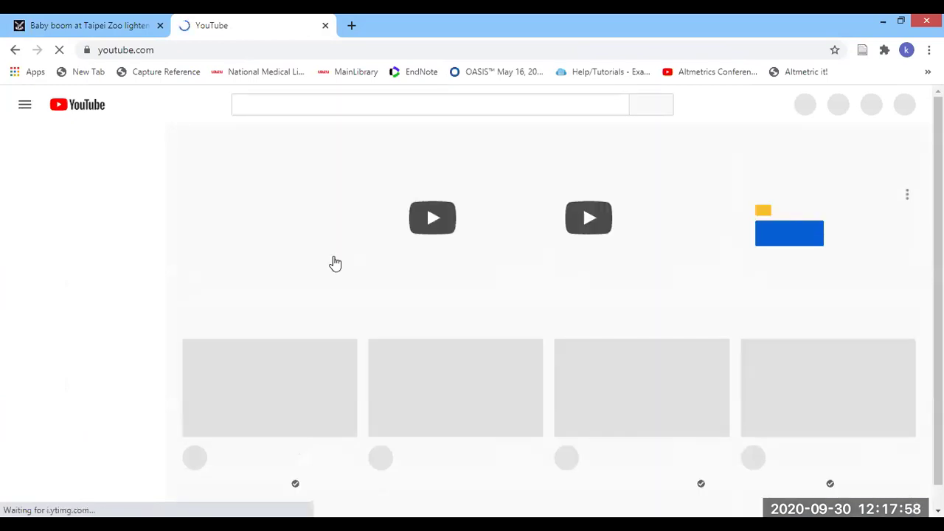
- Block YouTube's notification request and search for 'football highlights'
scroll(334, 264, down, 1)
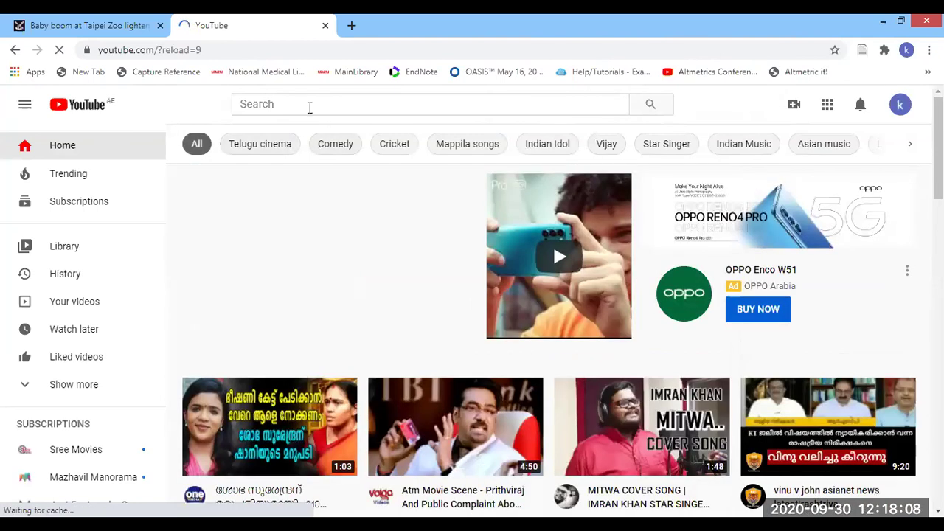
click(294, 107)
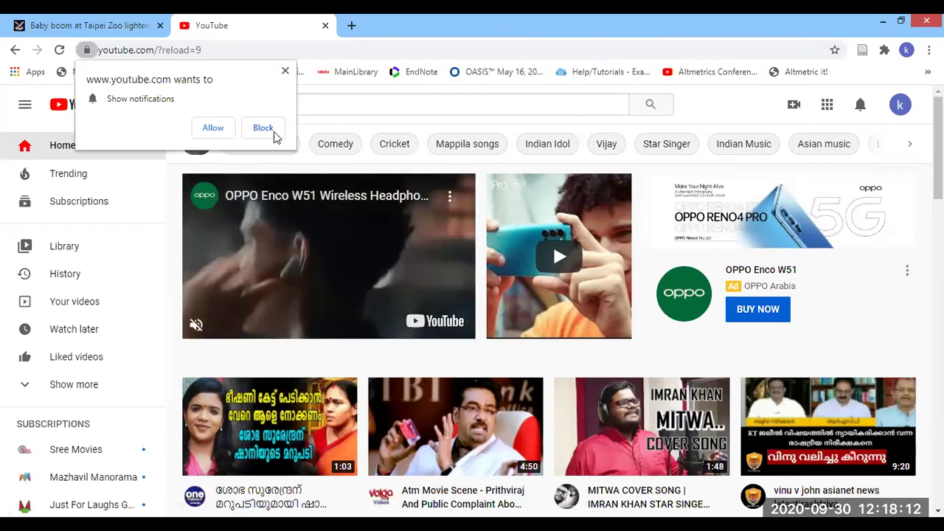
click(297, 110)
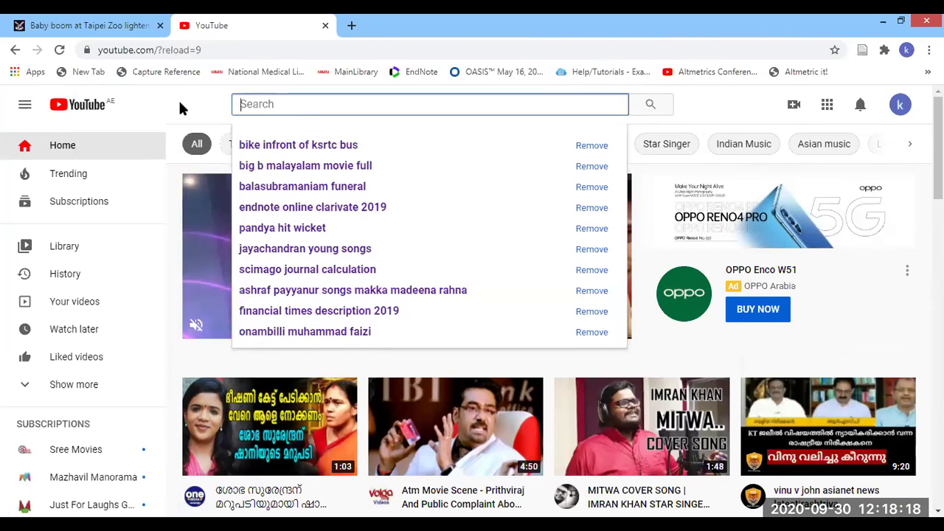
text(foo)
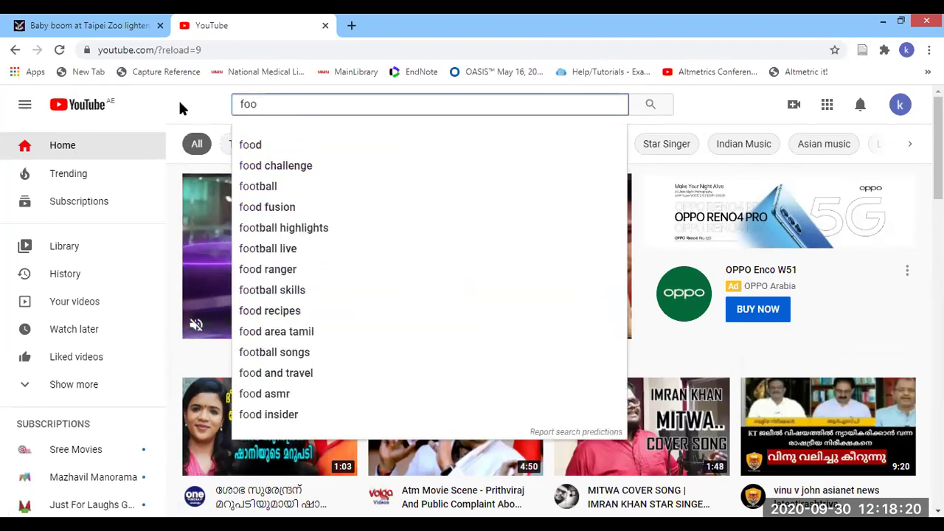
text(tball)
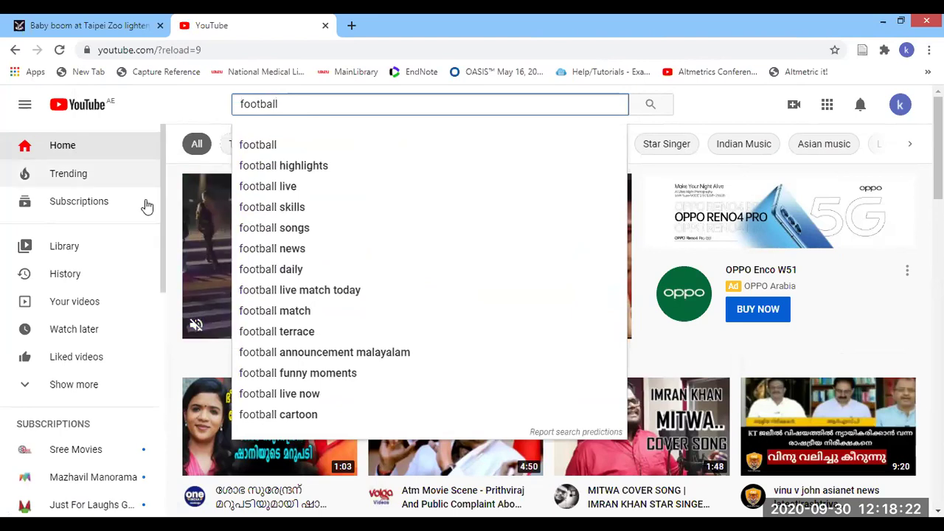
click(291, 169)
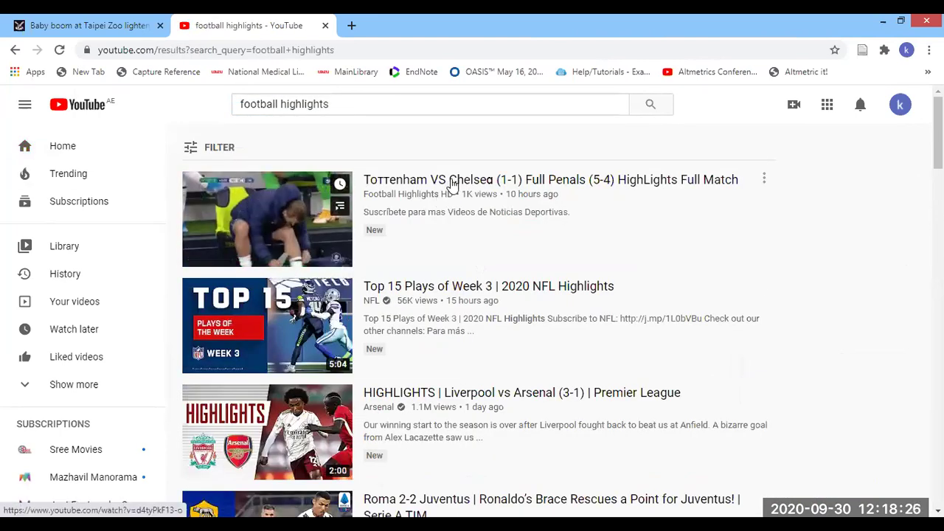
- Save the Tottenham vs Chelsea highlights video to the sunday collection, then close its tab
click(452, 181)
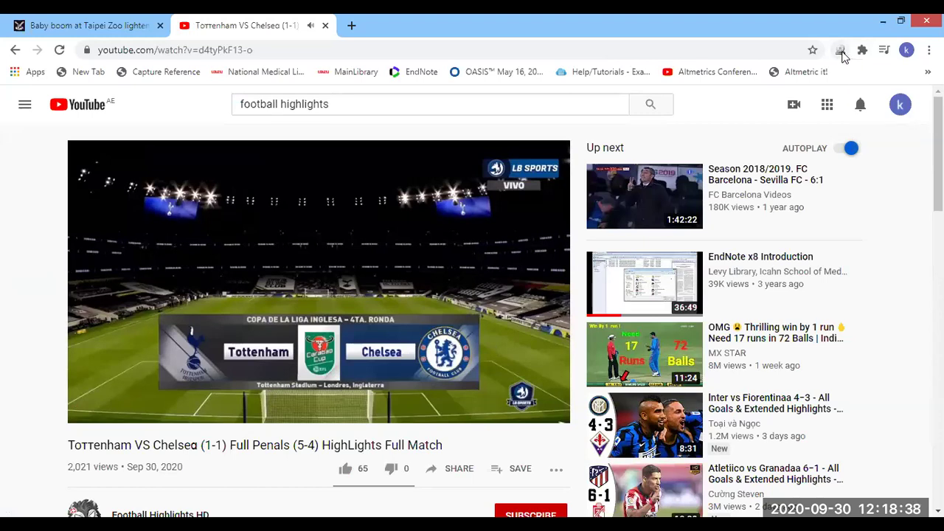
click(840, 51)
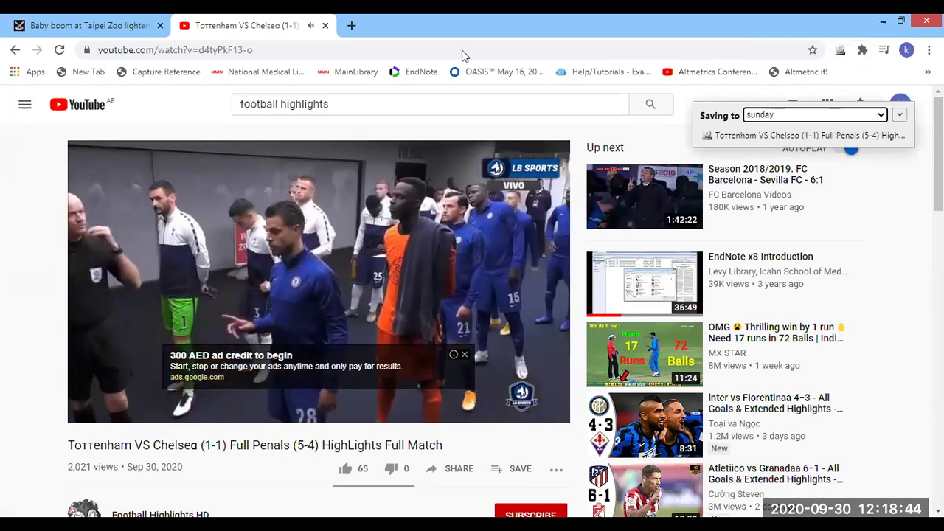
key(ctrl+w)
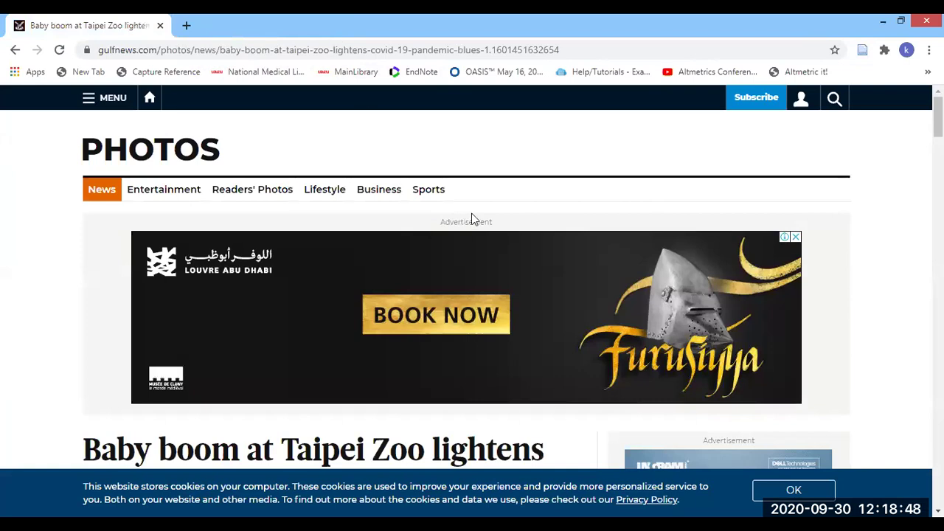
- Scroll through the Taipei Zoo article, then open a new blank tab
scroll(498, 214, down, 1)
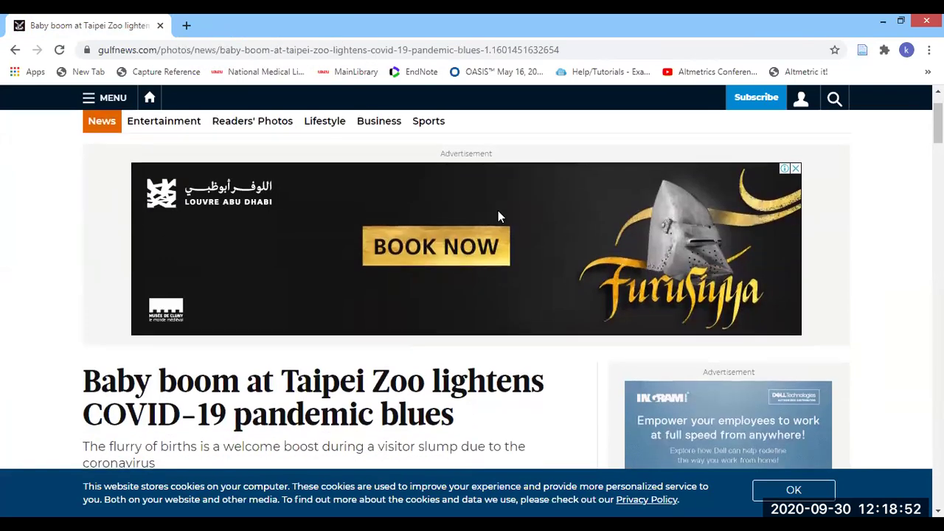
scroll(498, 216, up, 1)
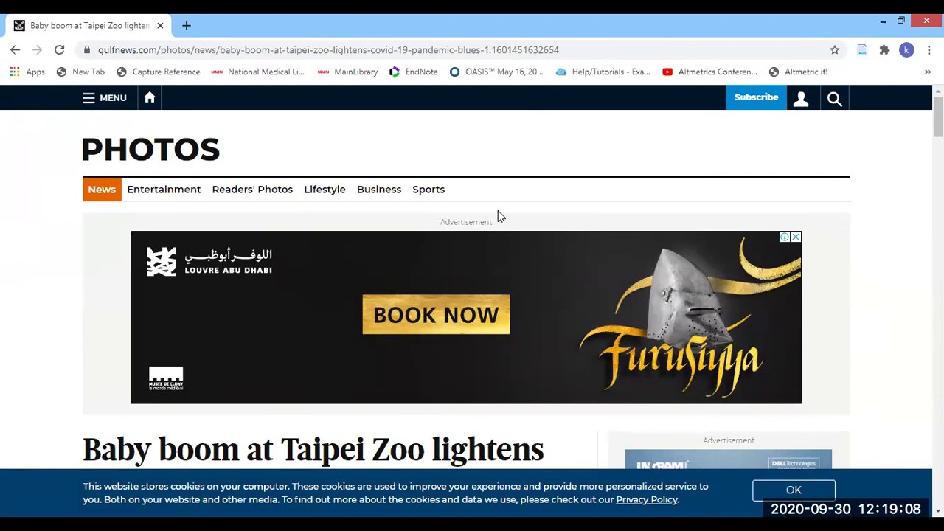
scroll(498, 215, down, 5)
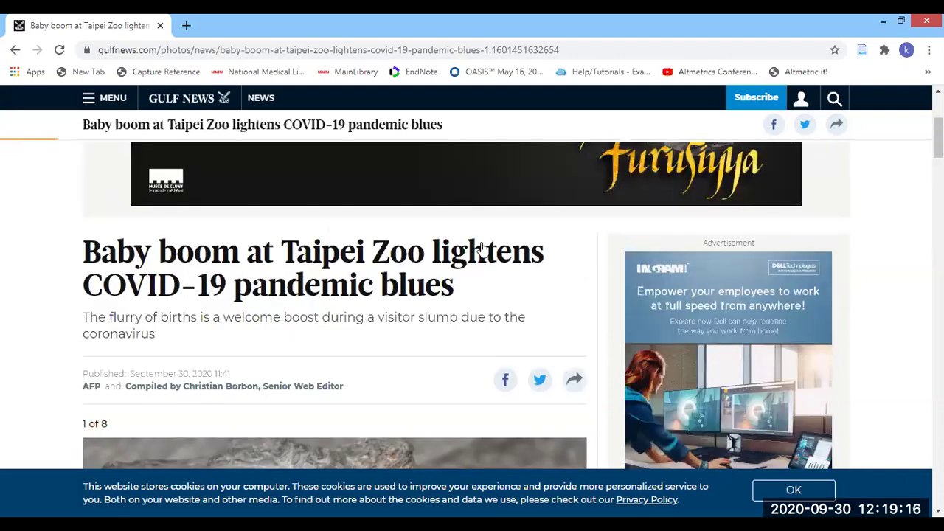
click(186, 25)
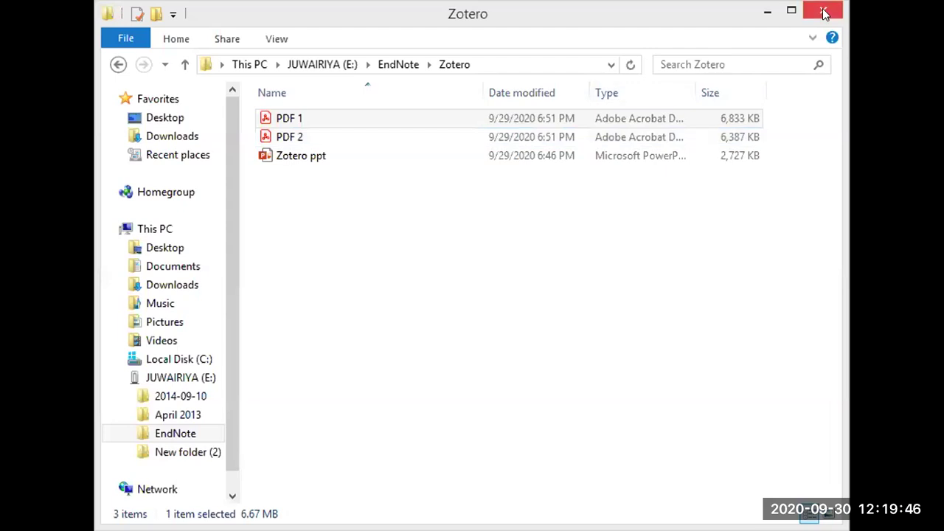
- Close the E:\EndNote\Zotero File Explorer window
click(824, 11)
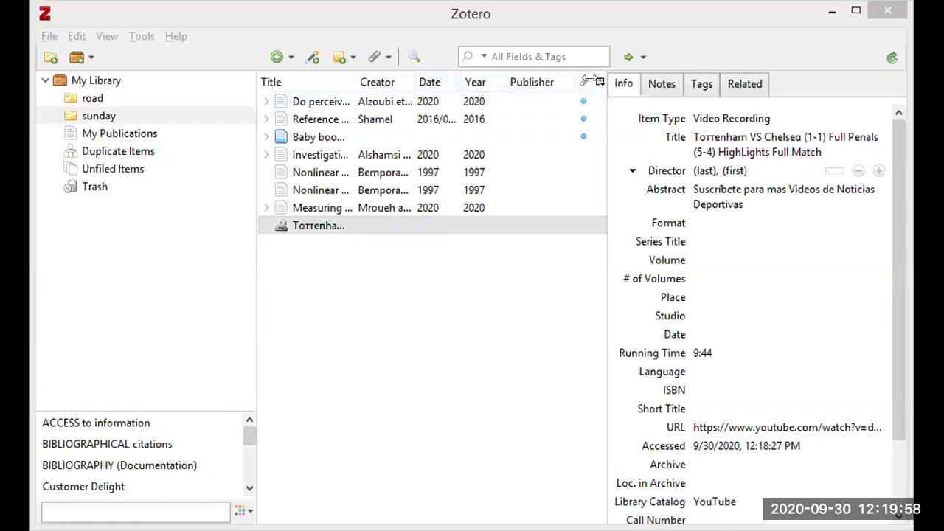
- Add a Date Added column to the item list and edit the Tottenham video's Accessed date
click(600, 82)
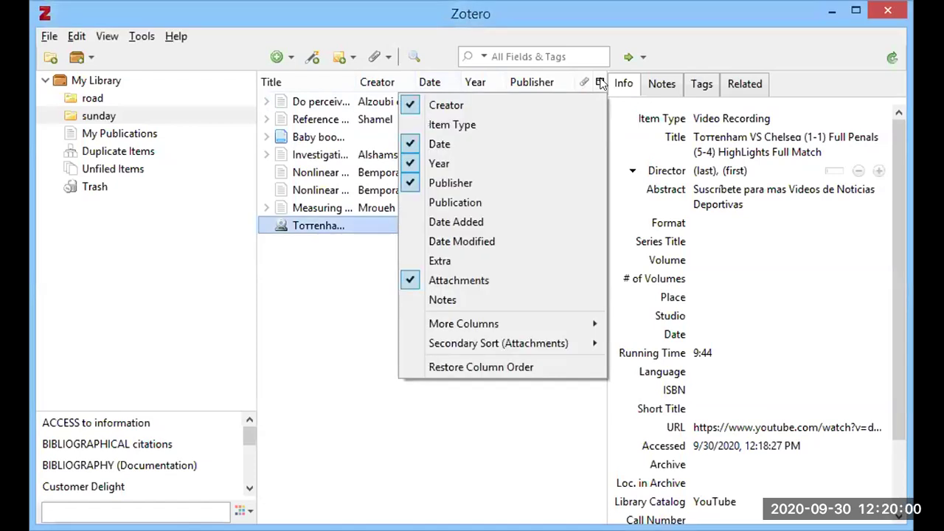
click(476, 225)
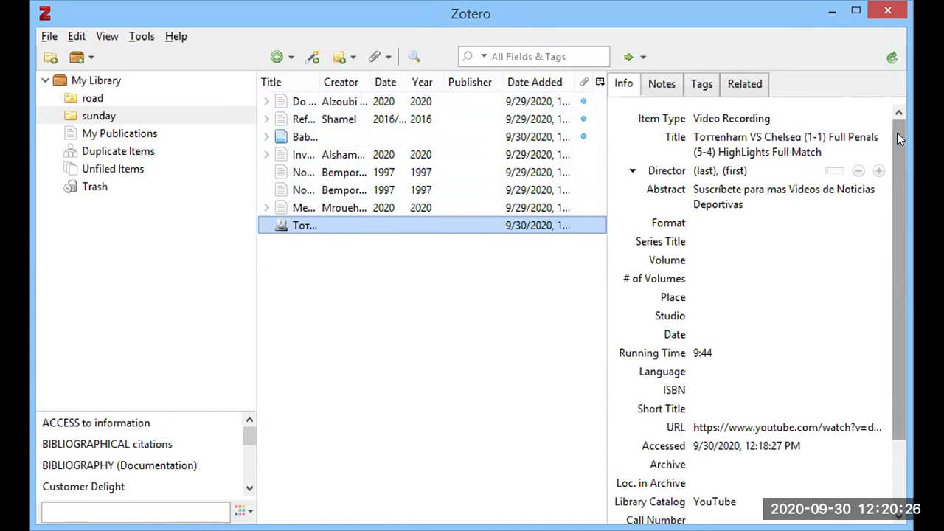
drag(896, 127, 899, 219)
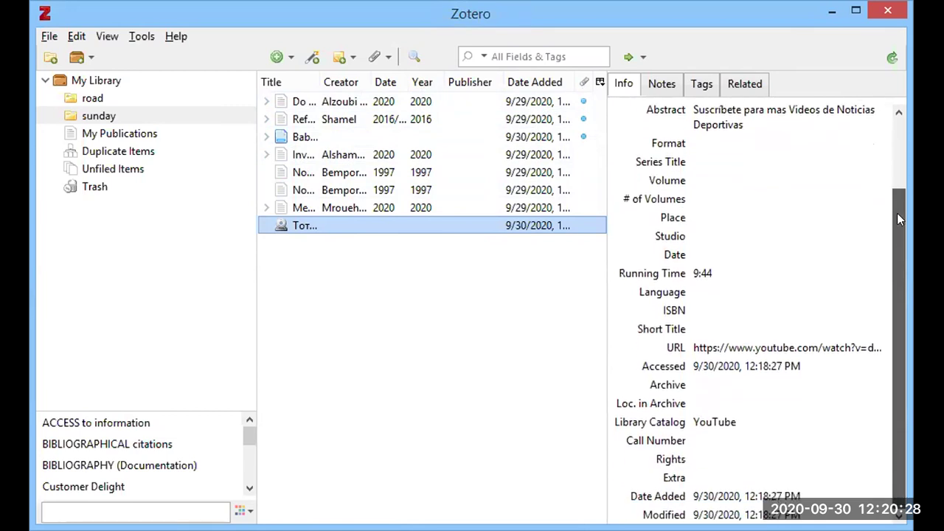
click(784, 366)
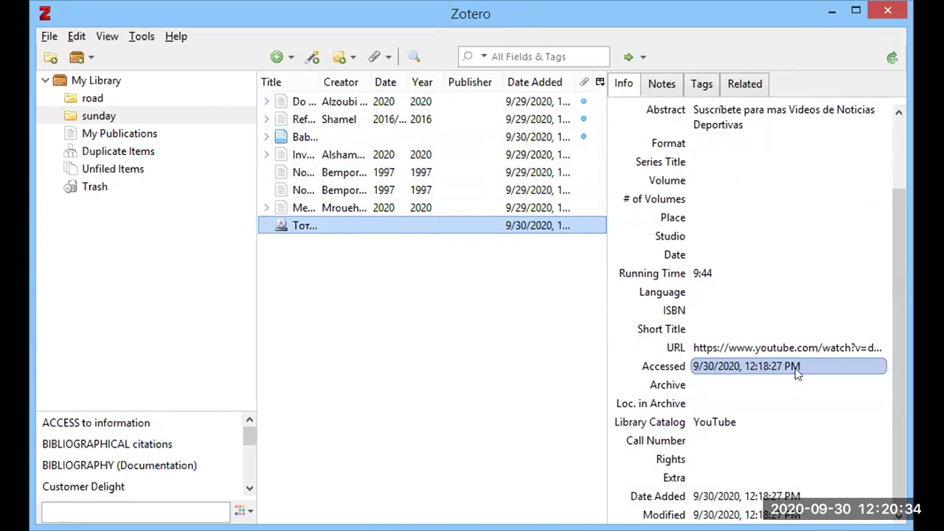
key(Return)
click(719, 369)
- Check the video's Accessed date and empty Language field, leaving both unchanged
click(721, 366)
triple_click(755, 369)
key(Return)
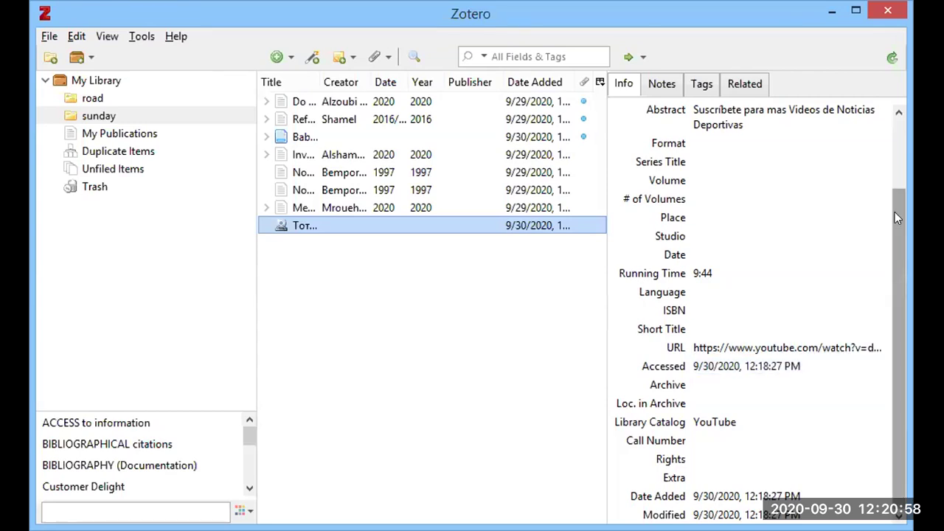
scroll(870, 295, up, 2)
click(782, 371)
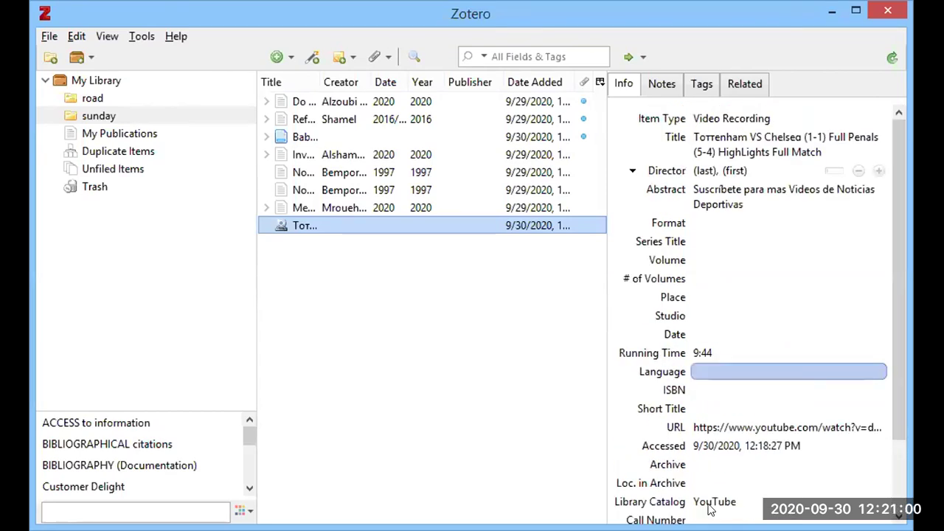
click(728, 449)
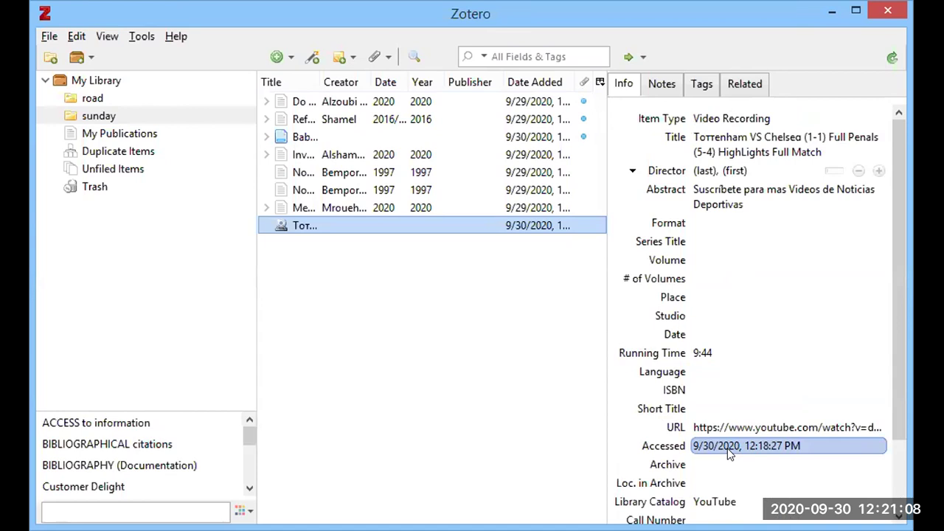
click(627, 411)
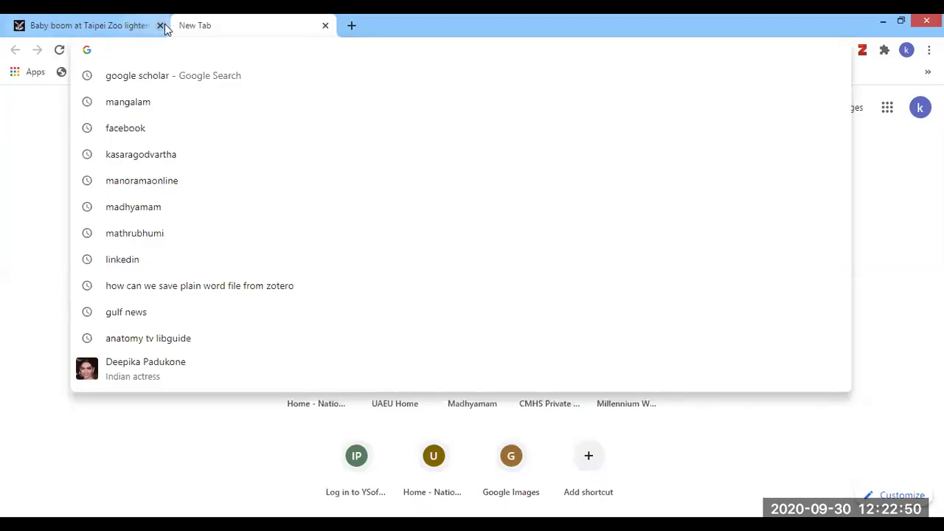
- Close the Taipei Zoo tab and load zotero.org from the address bar
click(162, 25)
text(zot)
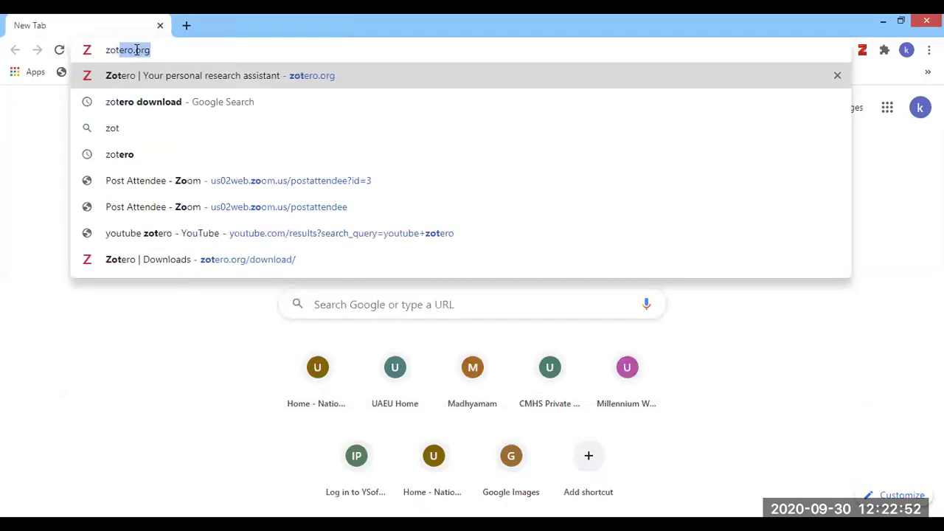
key(Return)
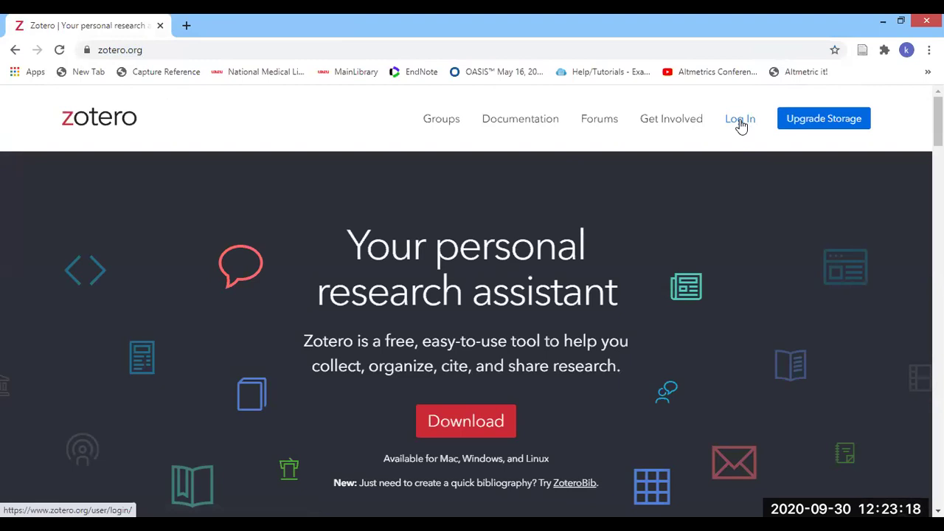
- Log in to zotero.org with the account username and password
click(741, 126)
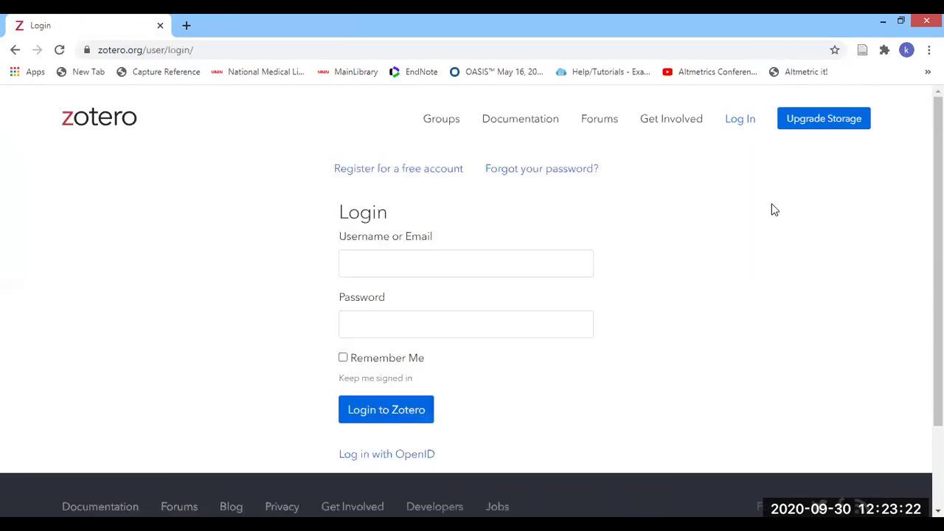
scroll(470, 337, down, 3)
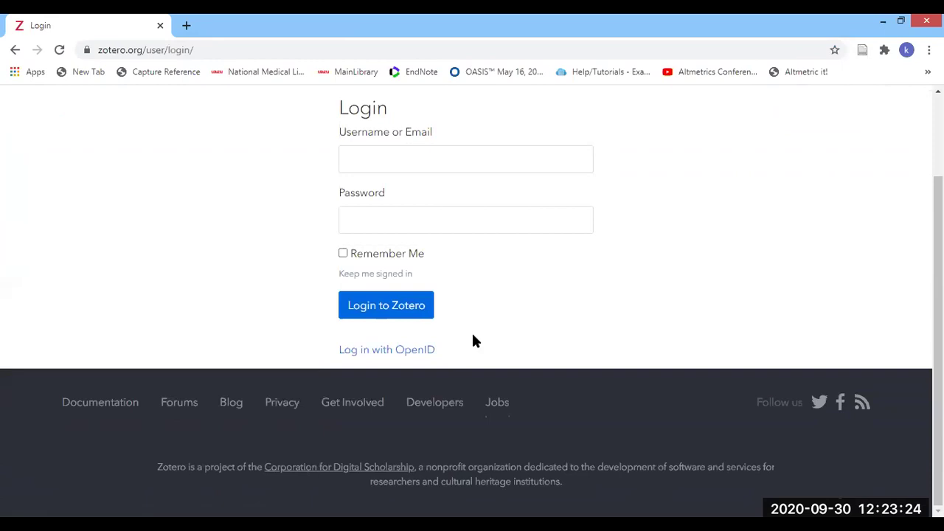
scroll(480, 334, up, 3)
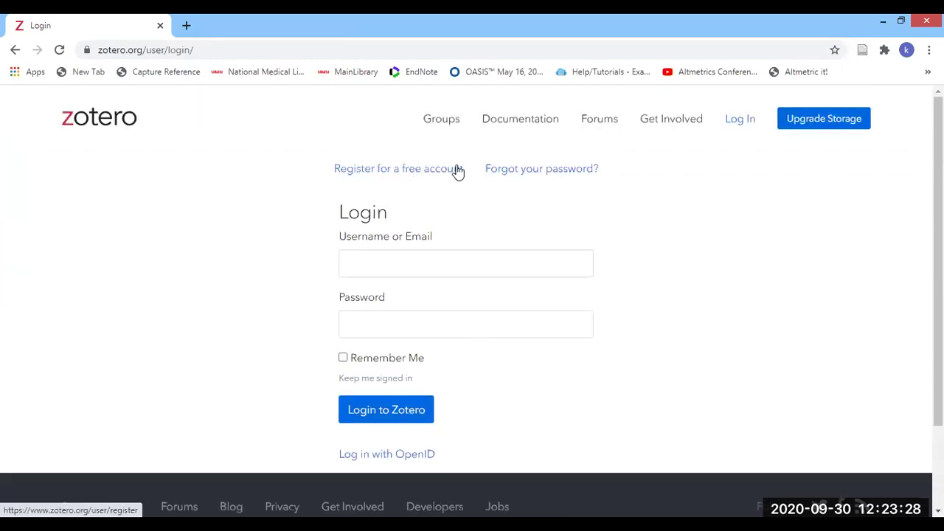
click(419, 267)
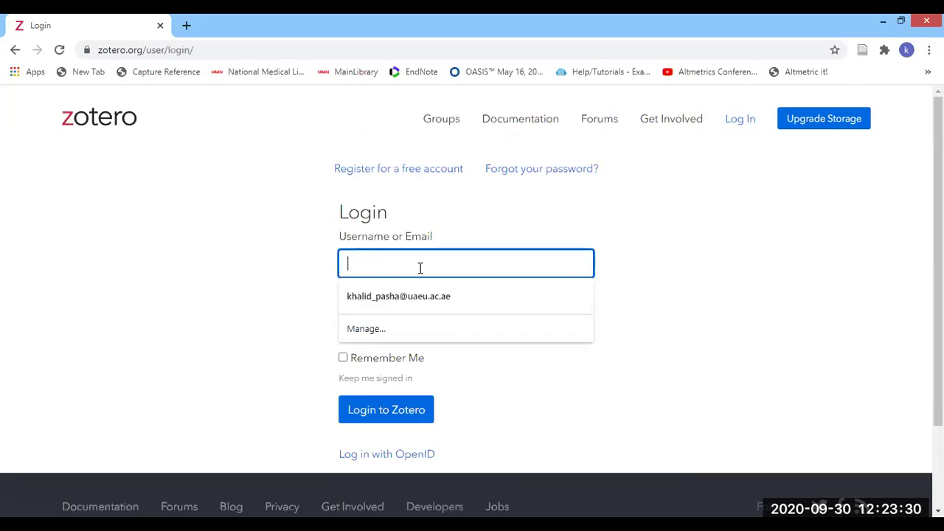
text(bpkhalid)
click(370, 319)
text(••••••••••••••)
click(375, 413)
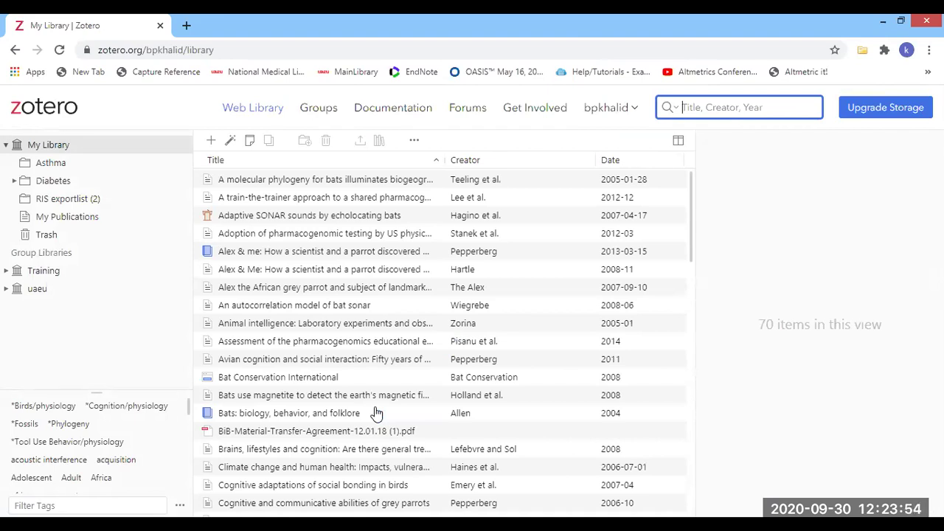
- Scroll through the 70 items in the zotero.org My Library list
scroll(413, 239, down, 5)
scroll(413, 241, down, 15)
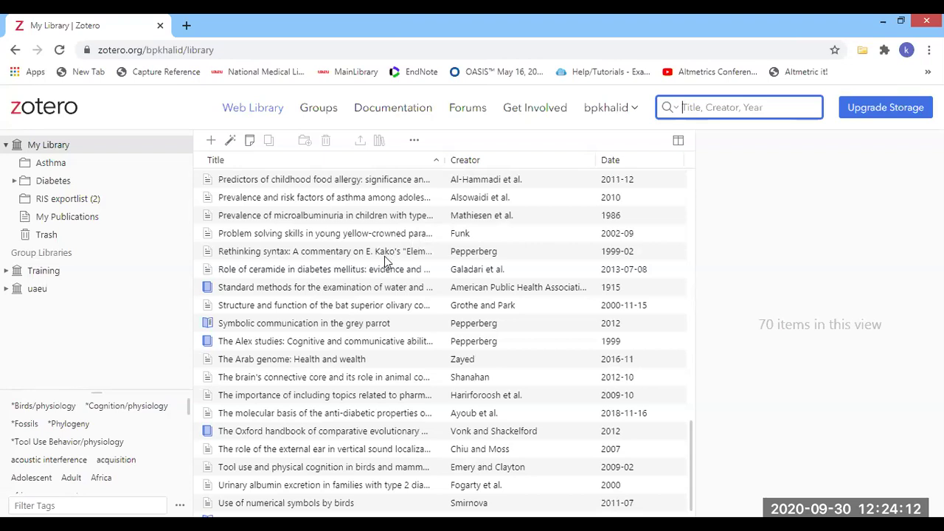
scroll(384, 259, down, 1)
scroll(384, 260, up, 8)
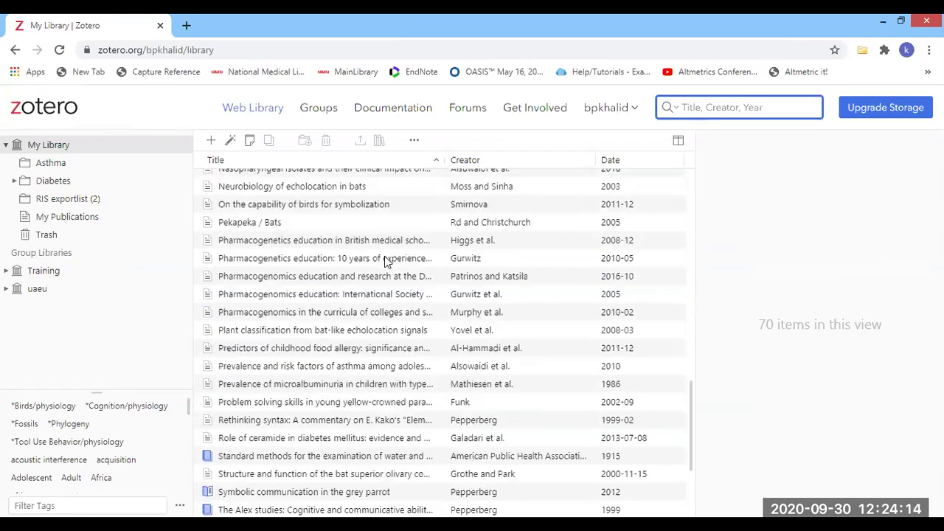
scroll(384, 259, up, 6)
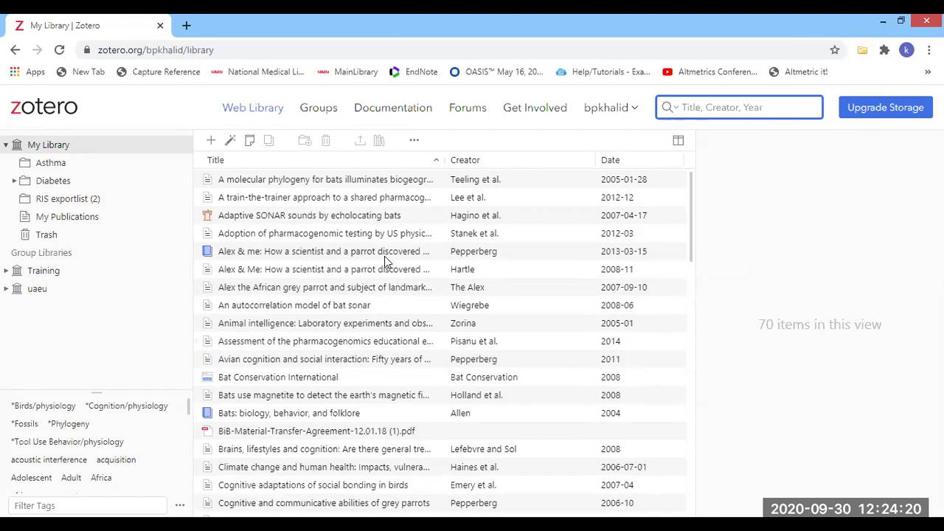
scroll(350, 265, down, 3)
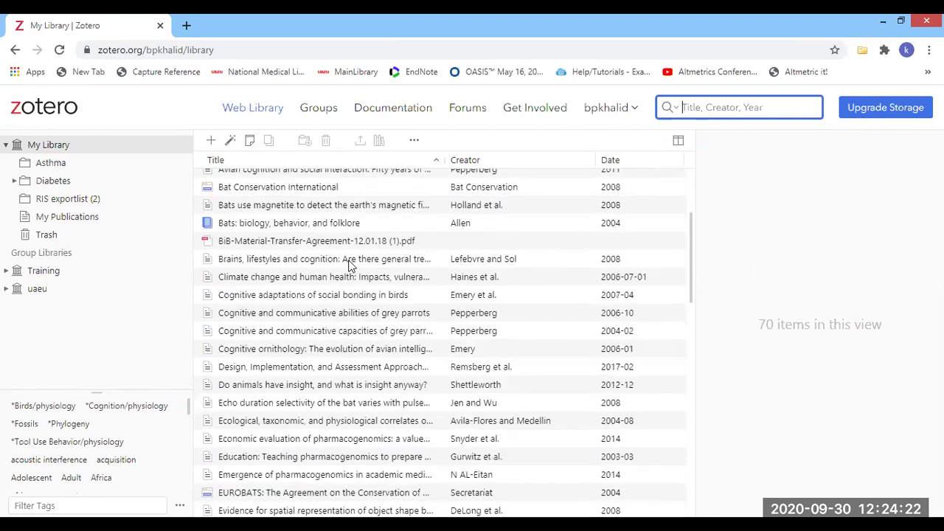
scroll(350, 266, down, 4)
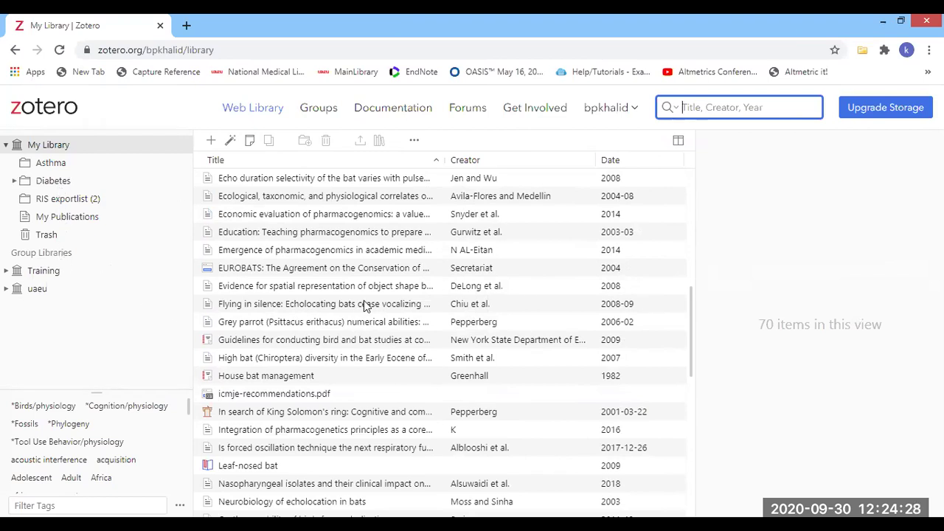
scroll(382, 304, down, 7)
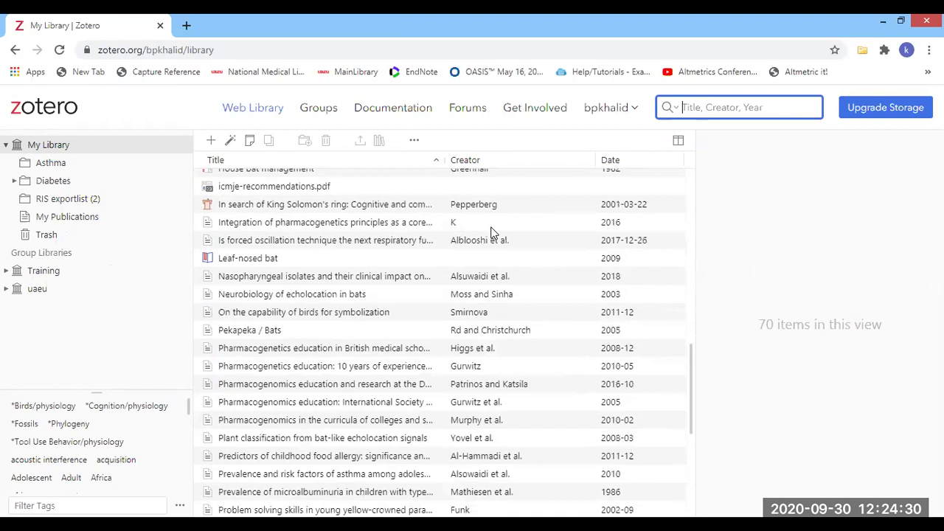
scroll(496, 233, up, 7)
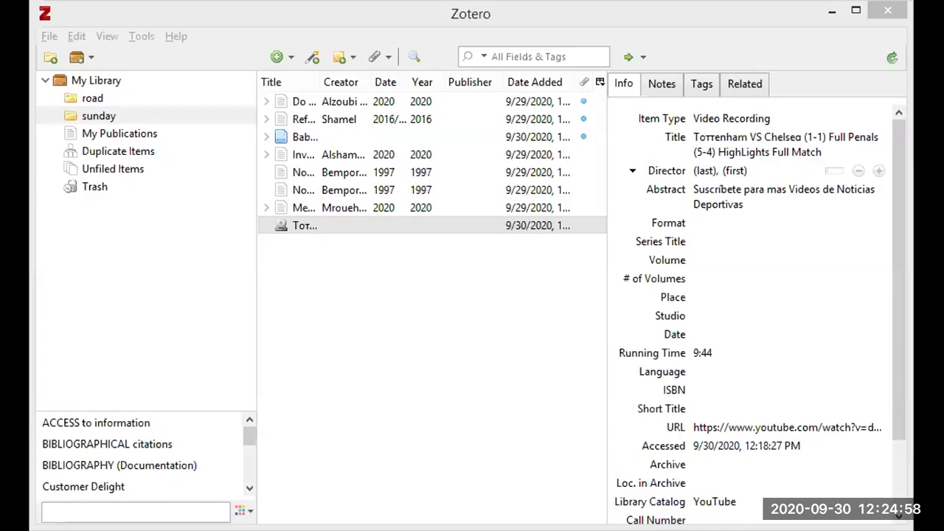
- Open Zotero's Preferences window from the Edit menu
click(76, 37)
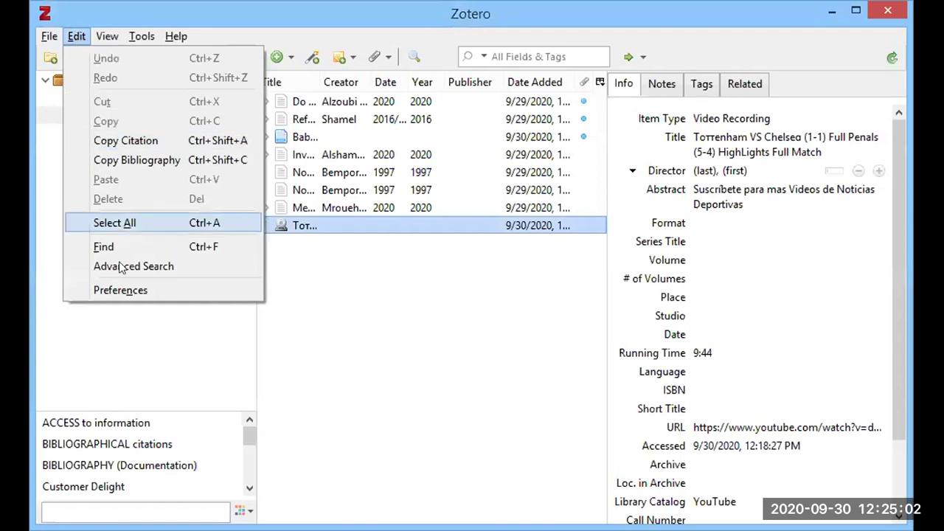
click(122, 292)
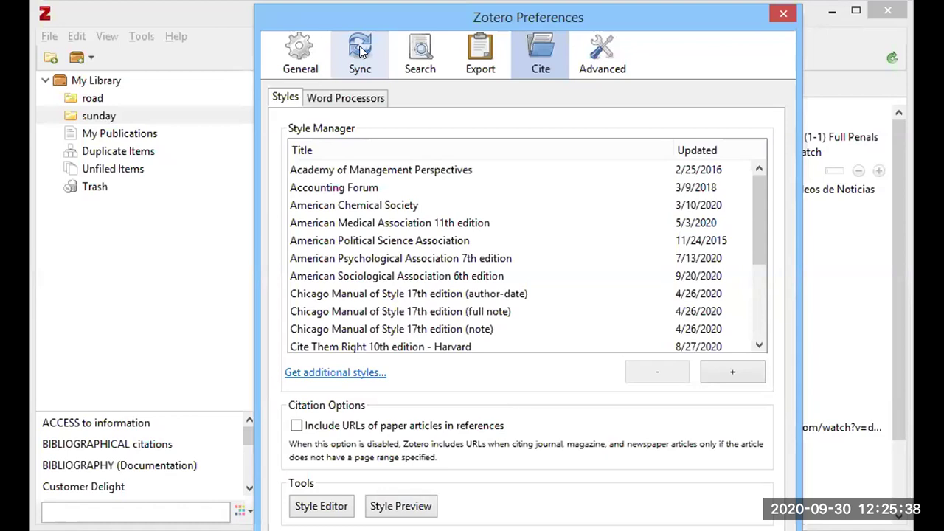
- Enter the zotero.org account username and password in Sync settings and set up syncing
click(361, 51)
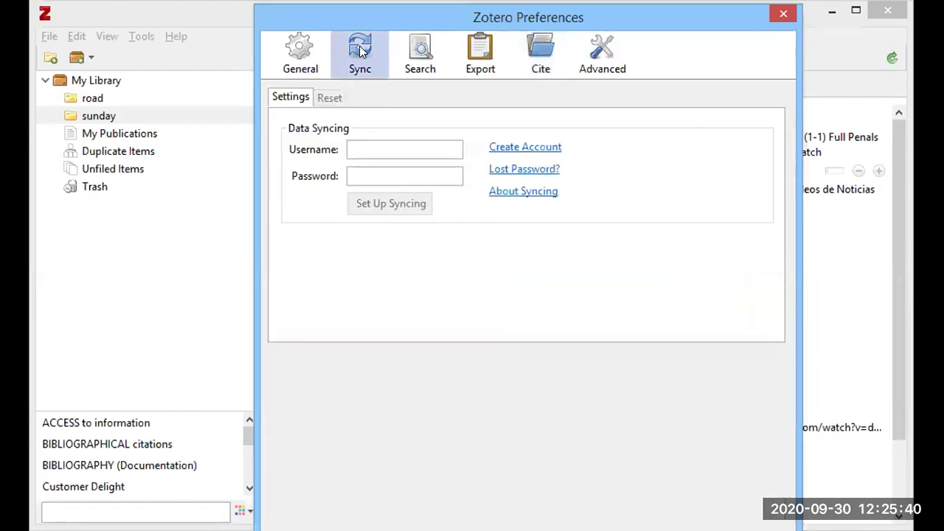
click(374, 148)
text(bpkhalid)
click(379, 171)
text(**********)
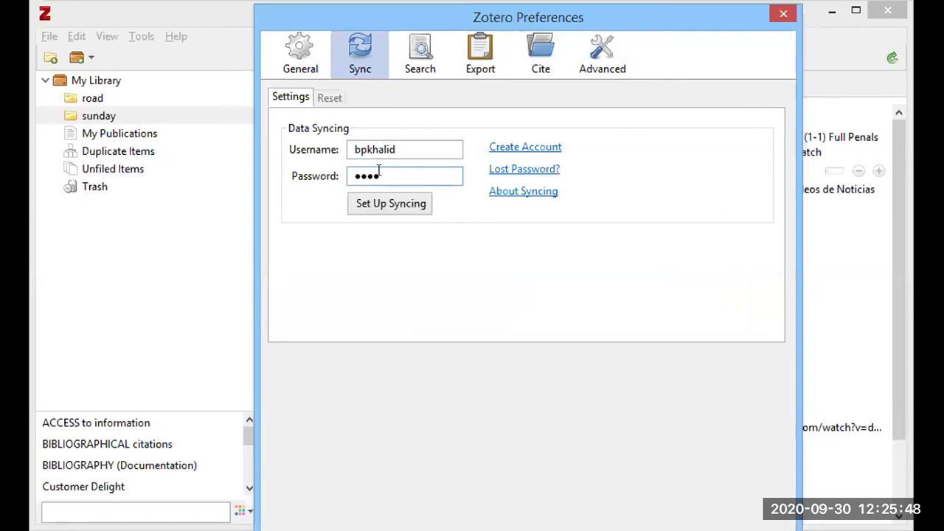
text(****)
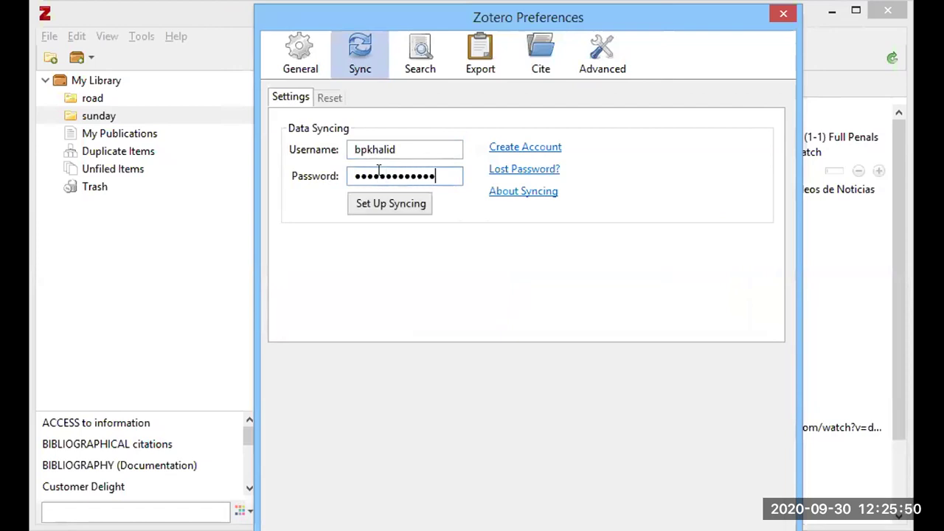
click(390, 205)
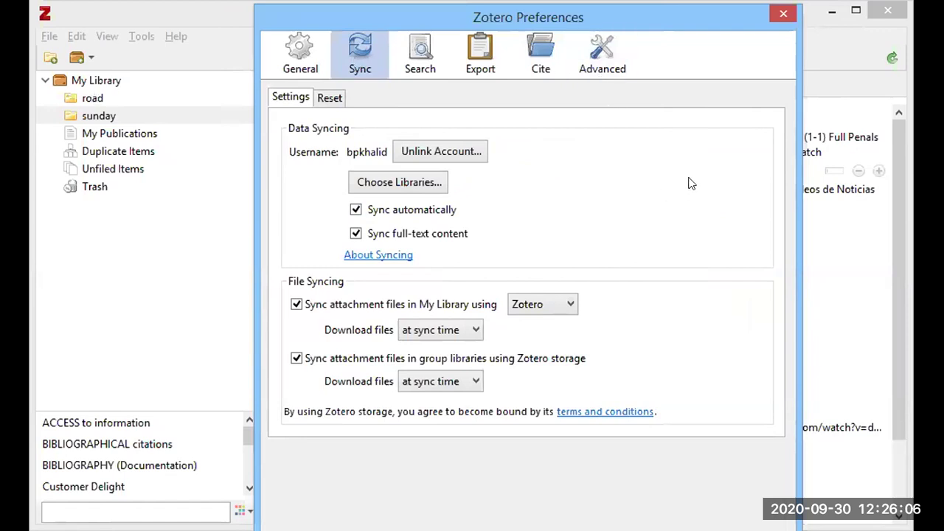
- Close Preferences, then reopen them to check the sync status and confirm with OK
click(784, 16)
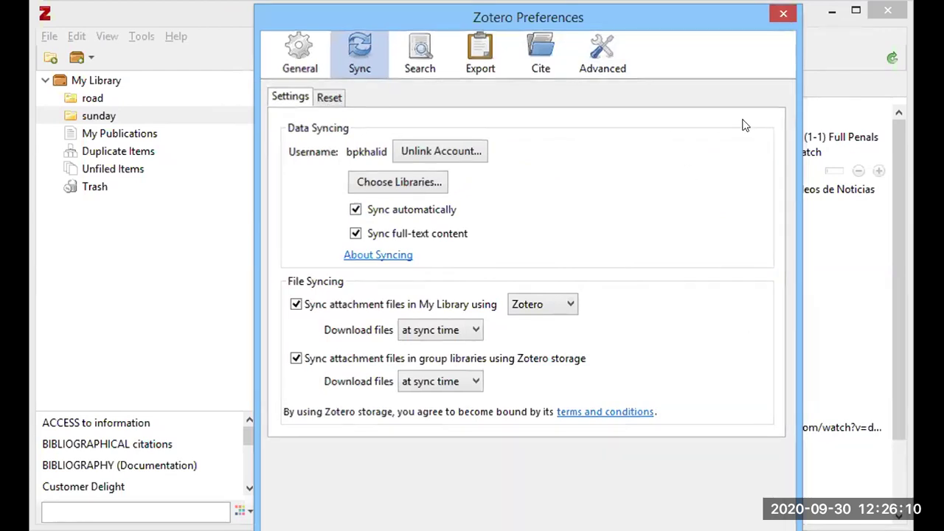
click(70, 37)
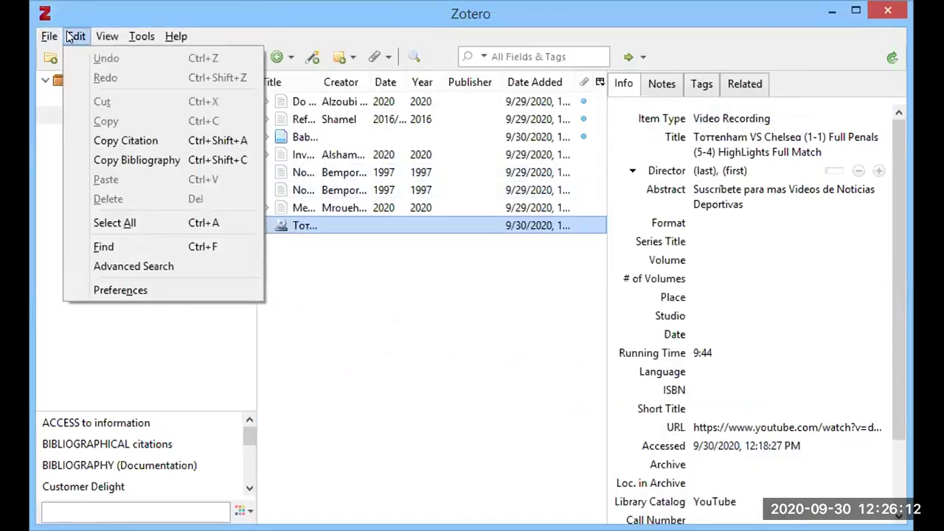
click(120, 290)
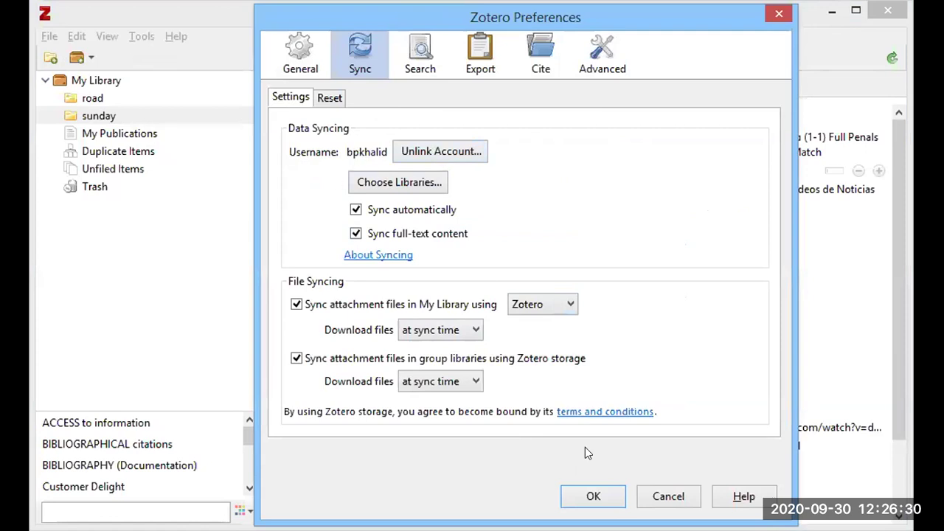
click(587, 499)
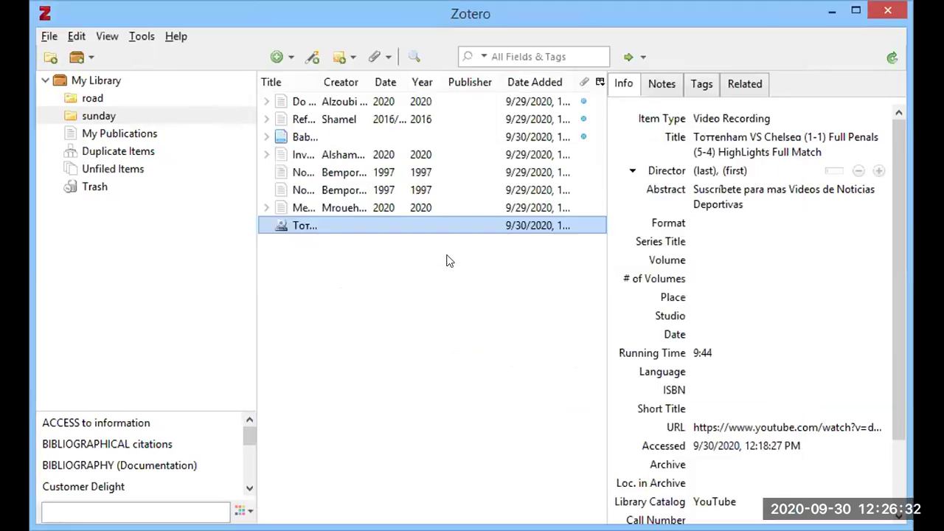
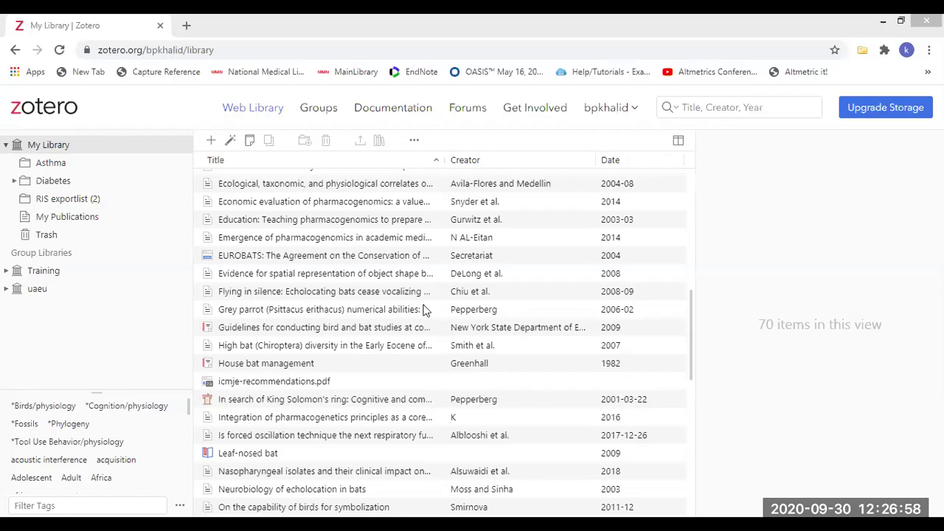
- Reload the web library and show all 70 items in My Library
click(62, 49)
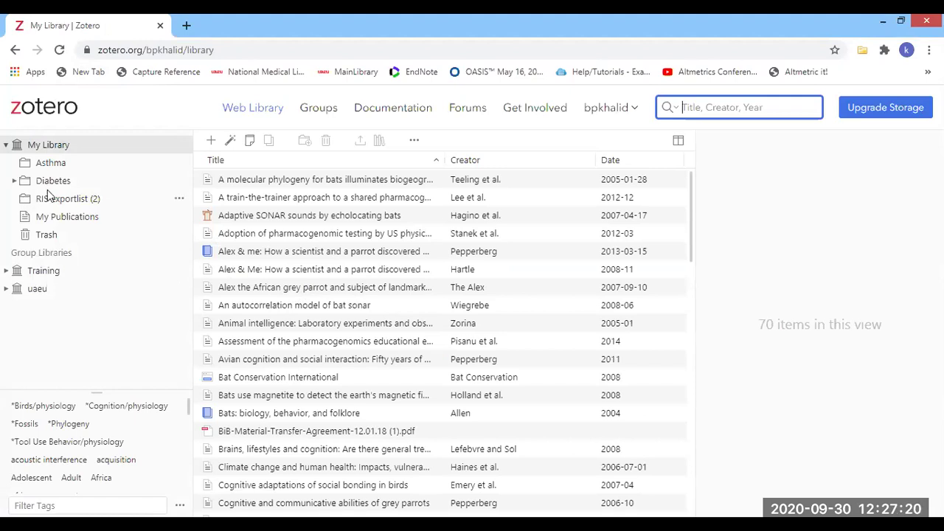
click(18, 146)
click(60, 50)
- Look over the Profile settings page, then return to the Zotero home page
click(634, 112)
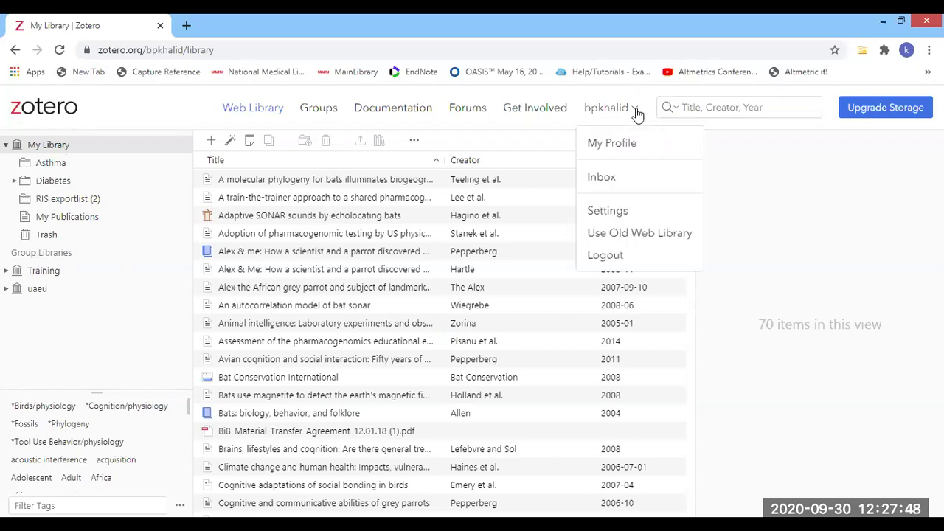
click(620, 212)
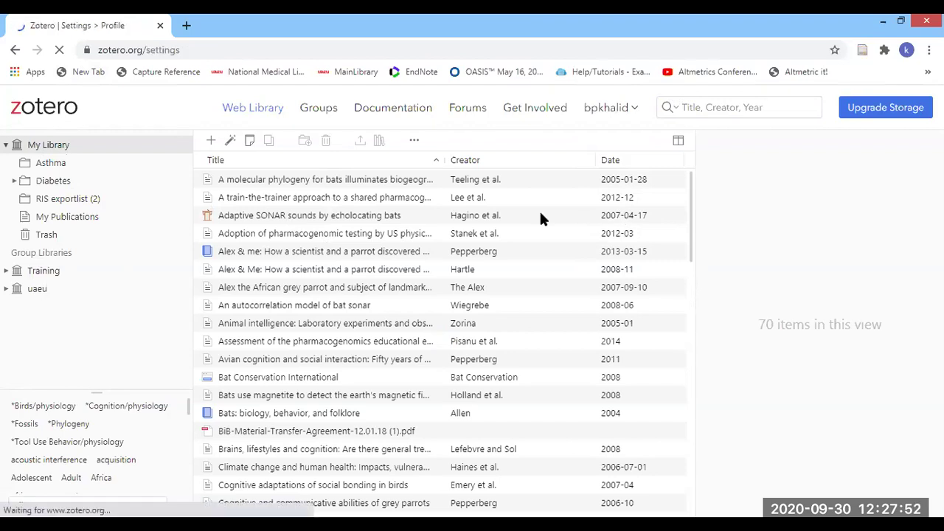
scroll(431, 279, down, 2)
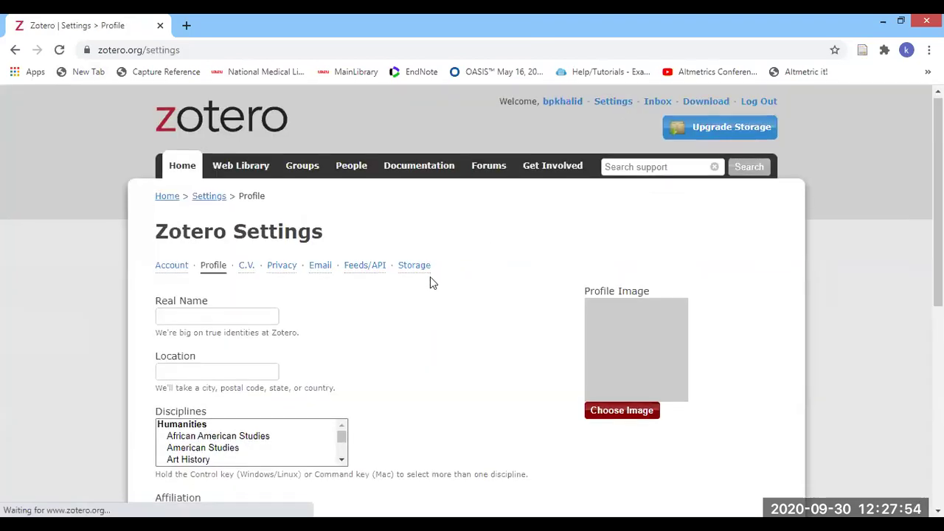
scroll(430, 279, up, 2)
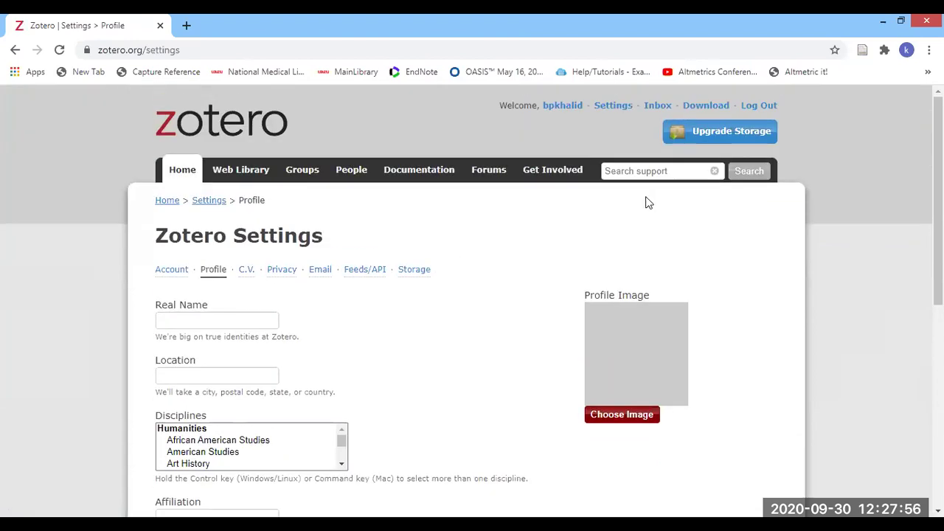
click(231, 131)
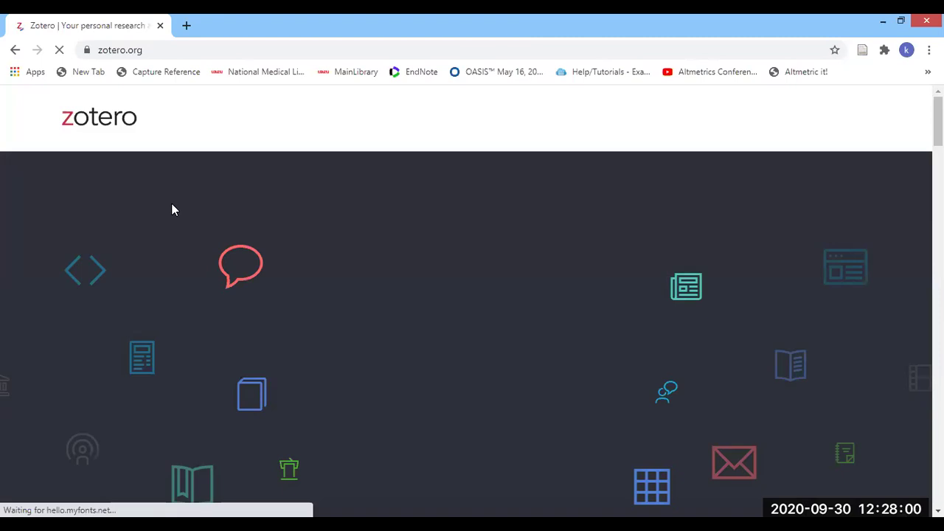
- Check the empty forums Inbox, go back home, then switch to the web library
click(739, 124)
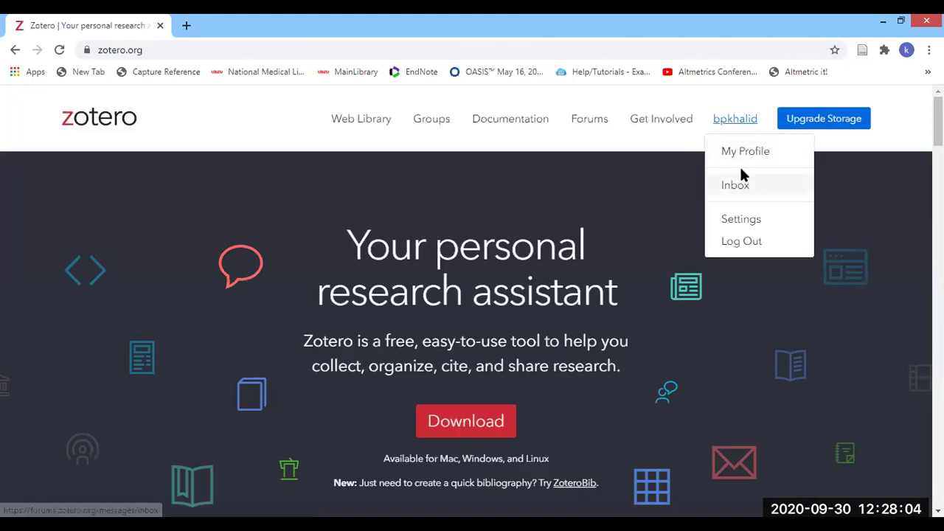
click(739, 193)
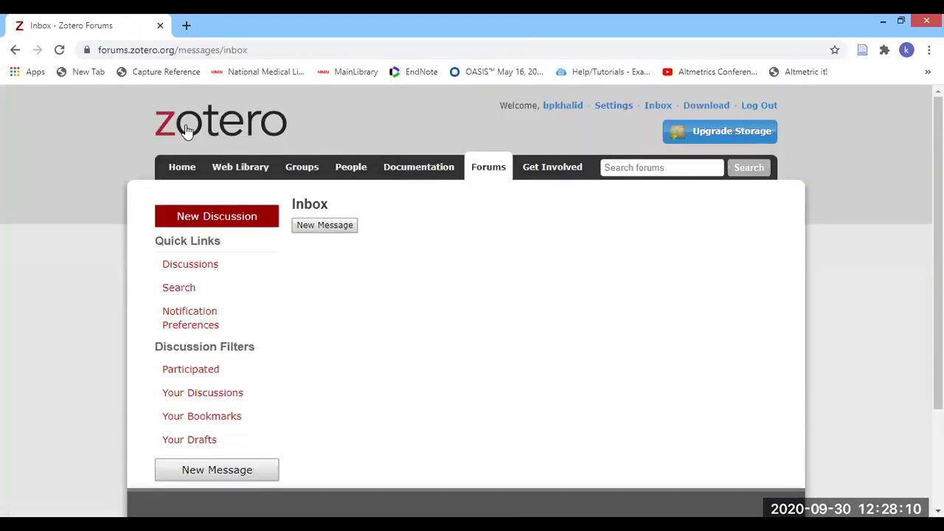
click(185, 166)
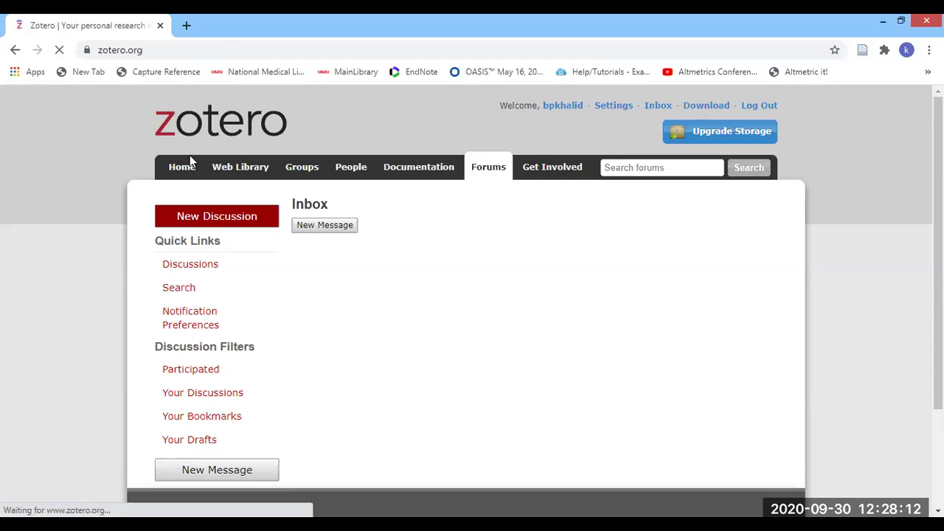
scroll(361, 221, down, 1)
scroll(374, 216, up, 1)
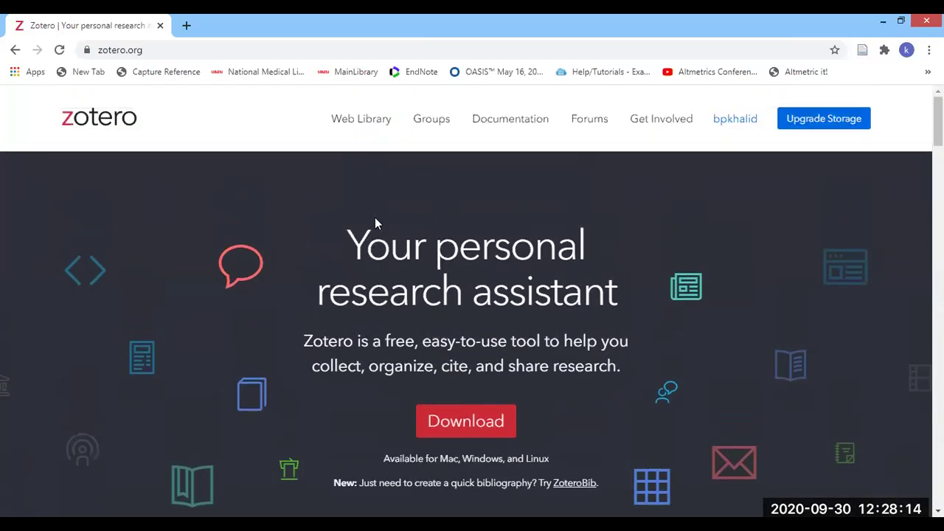
click(739, 122)
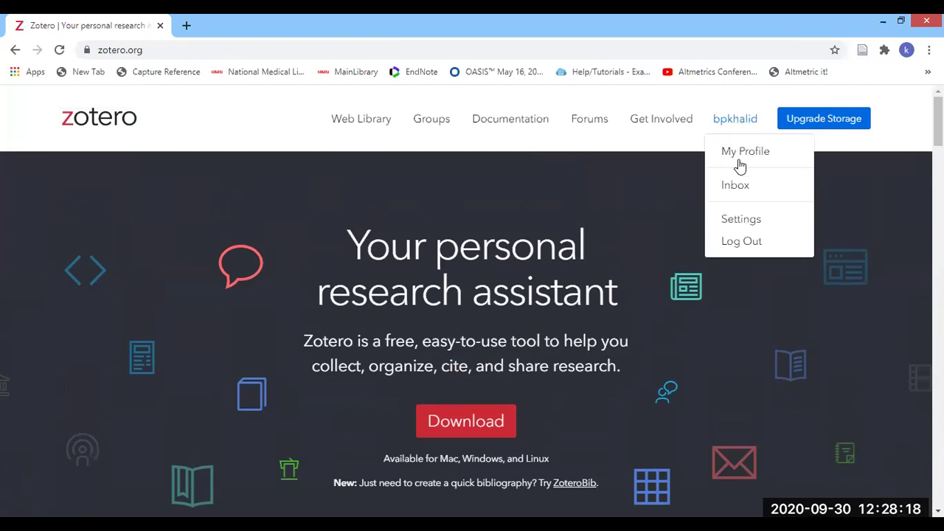
click(346, 125)
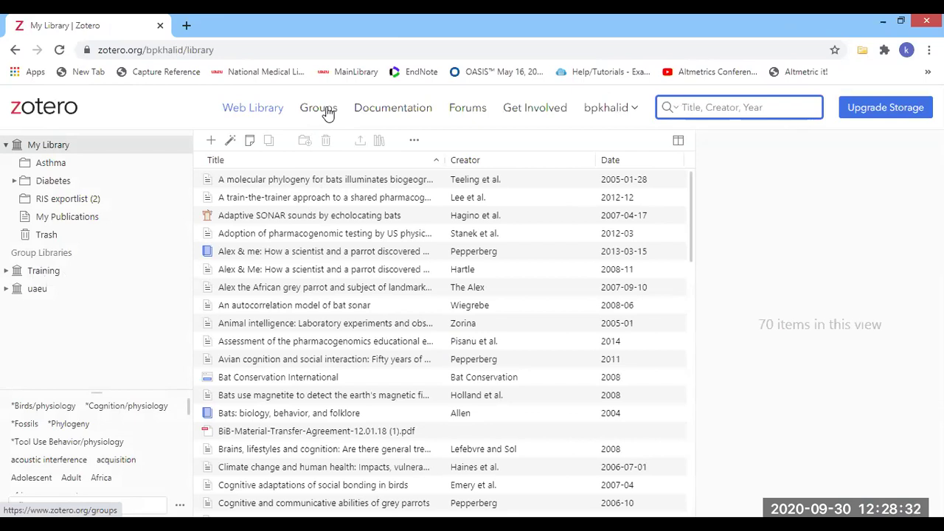
- Review the Training and uaeu groups on the Groups page and start a new group
click(318, 108)
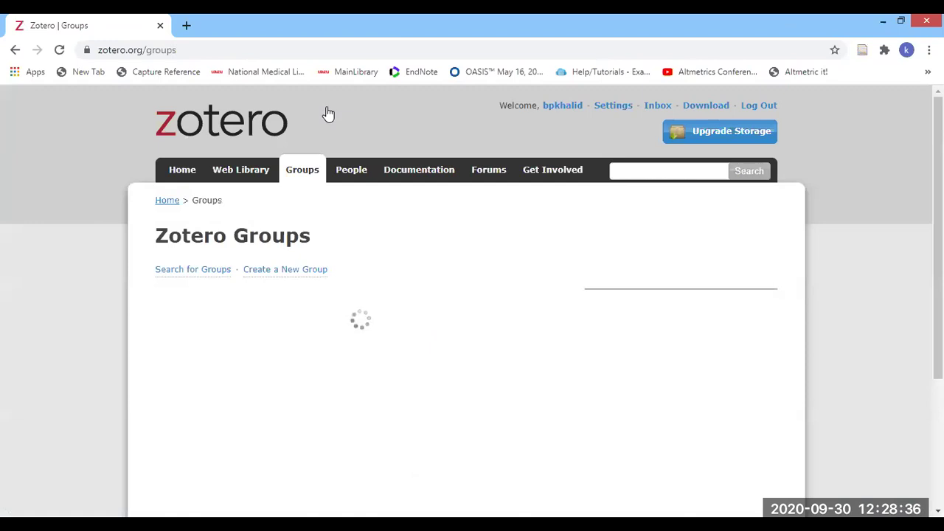
scroll(352, 245, down, 2)
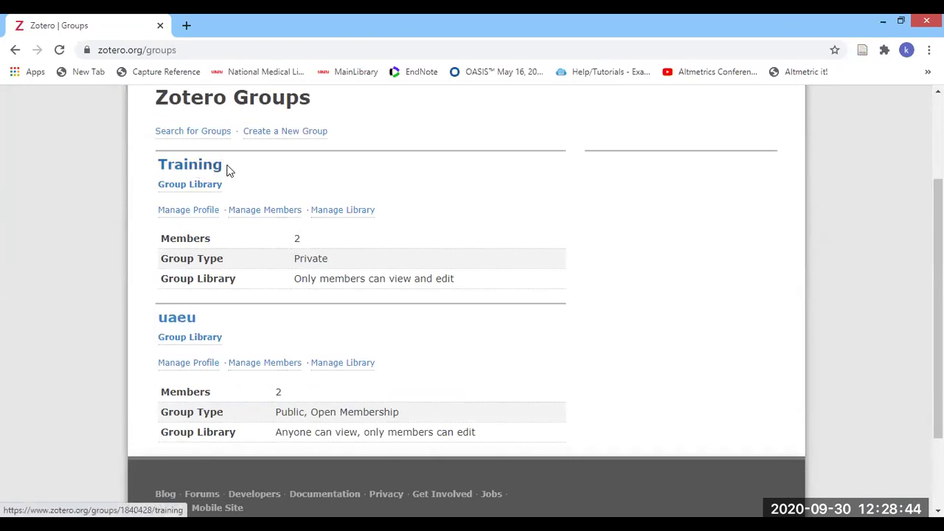
click(294, 138)
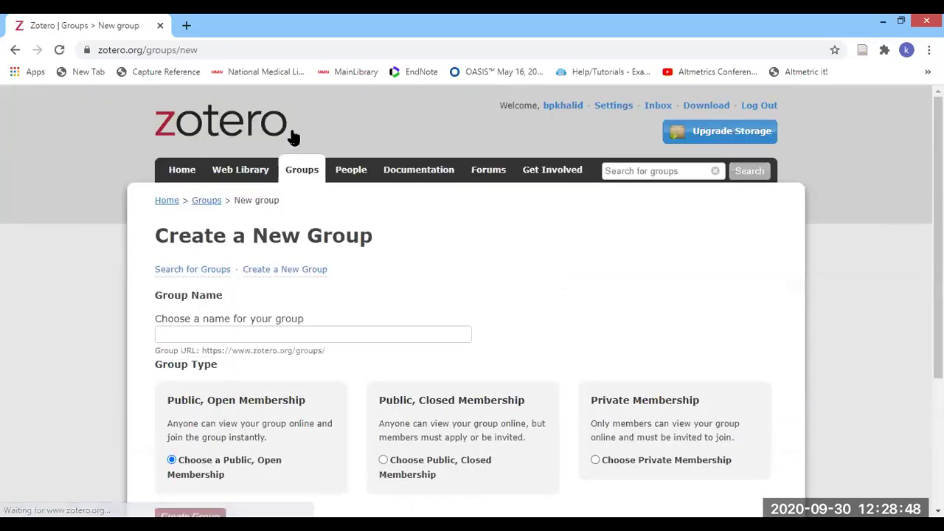
- Enter Cabells as the new group name and submit, hitting the name-not-available error
scroll(255, 270, down, 2)
click(209, 201)
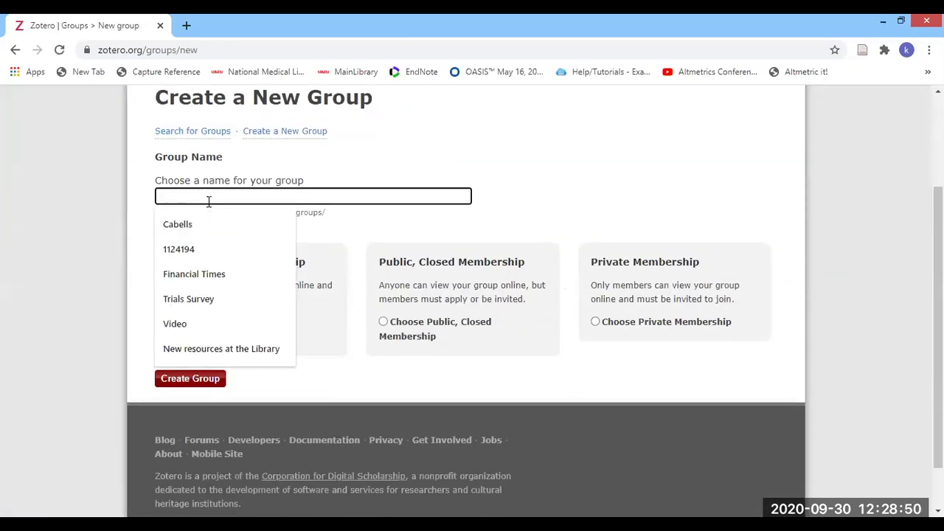
click(196, 229)
click(207, 387)
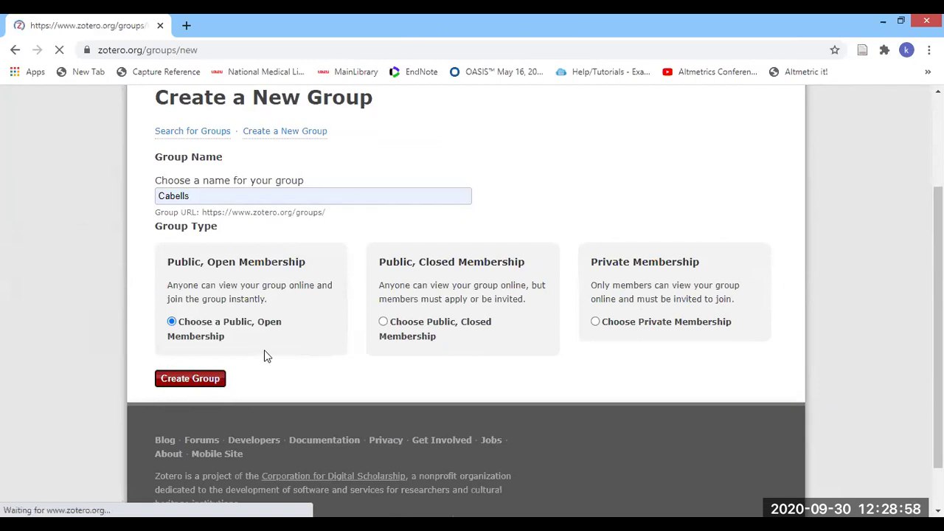
scroll(340, 331, down, 2)
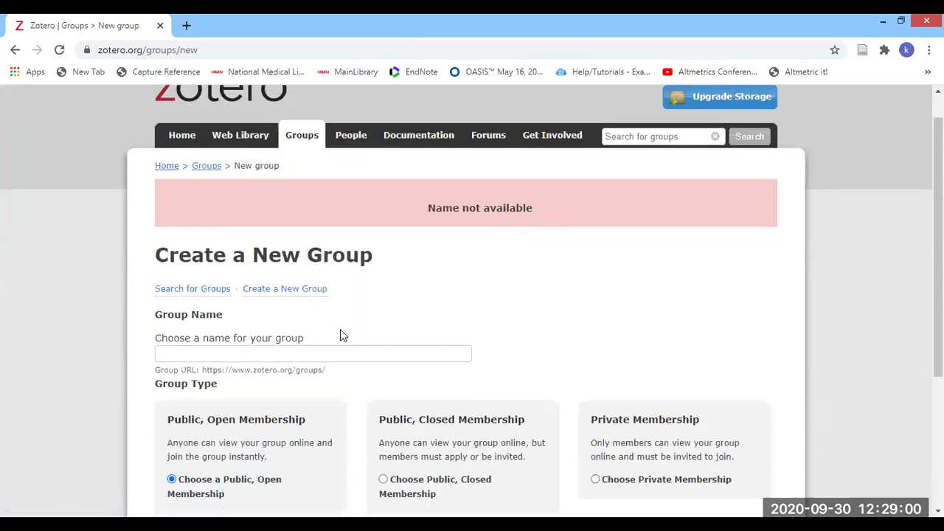
click(214, 252)
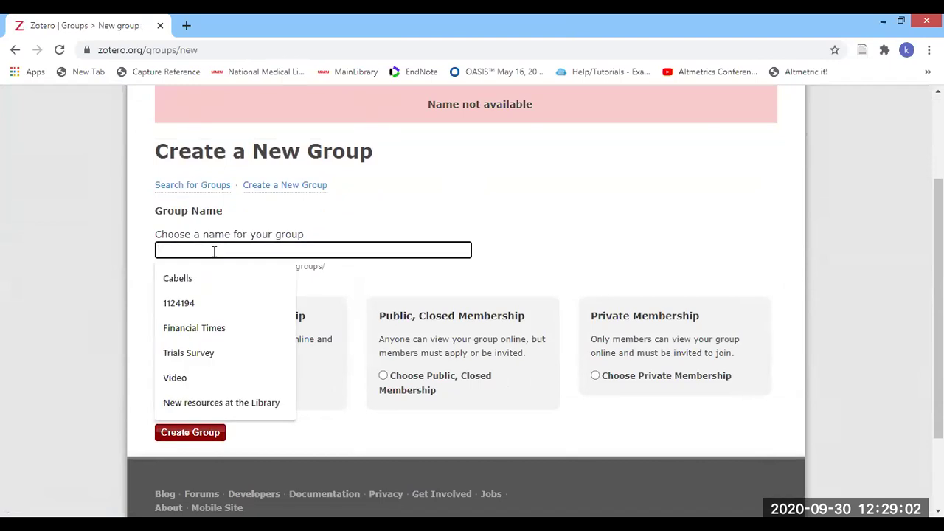
click(490, 188)
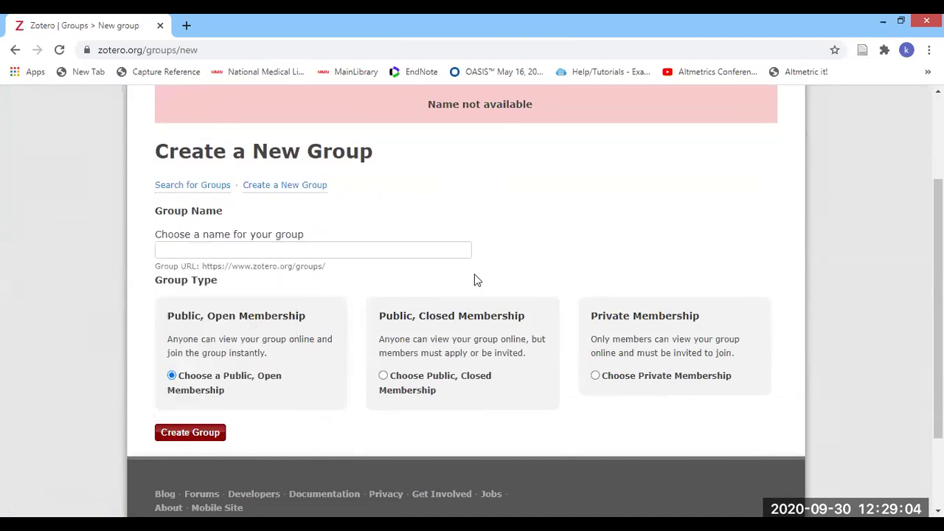
scroll(474, 280, down, 1)
click(216, 180)
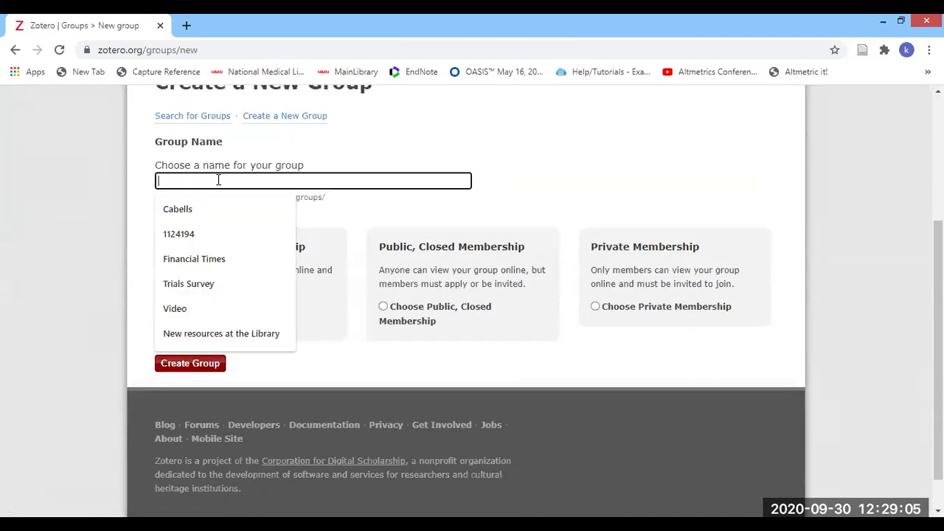
click(186, 214)
click(191, 364)
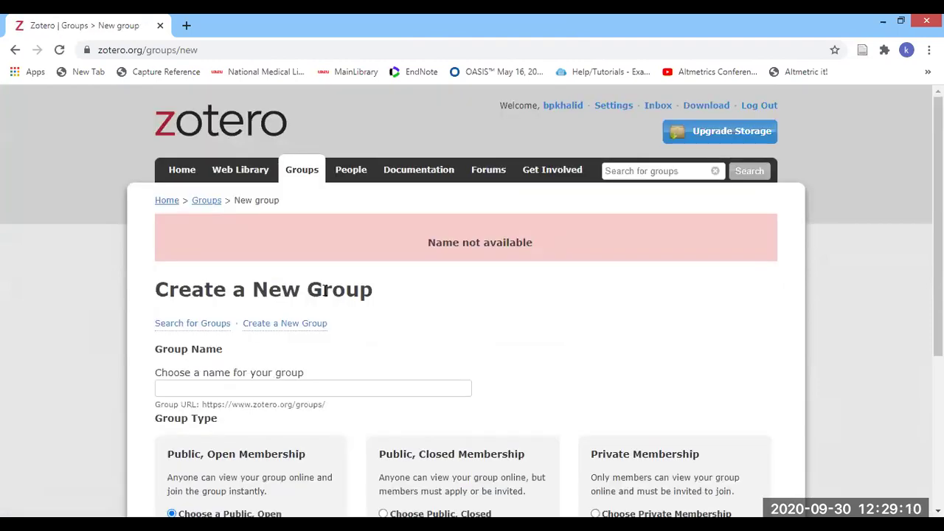
- Resubmit Cabells as a Public, Closed Membership group, then return to the groups list
scroll(325, 291, down, 2)
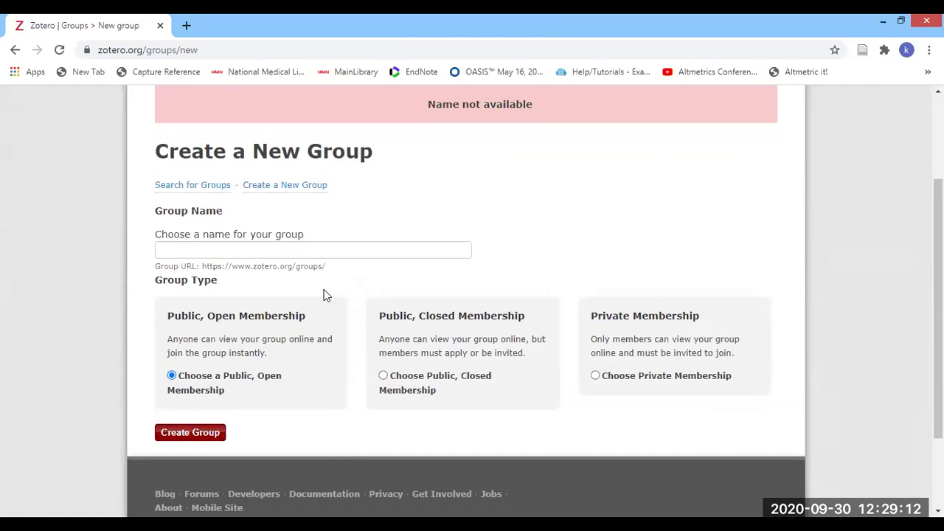
click(383, 376)
click(196, 436)
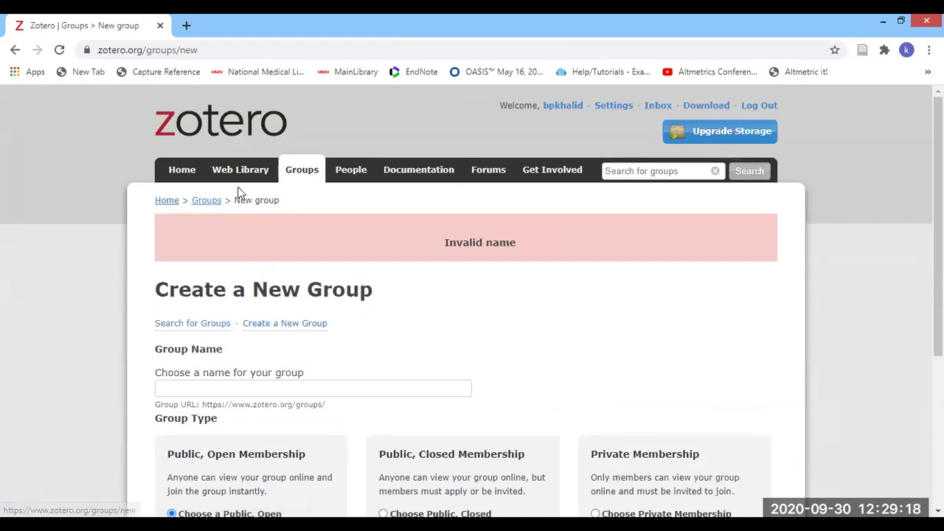
click(209, 201)
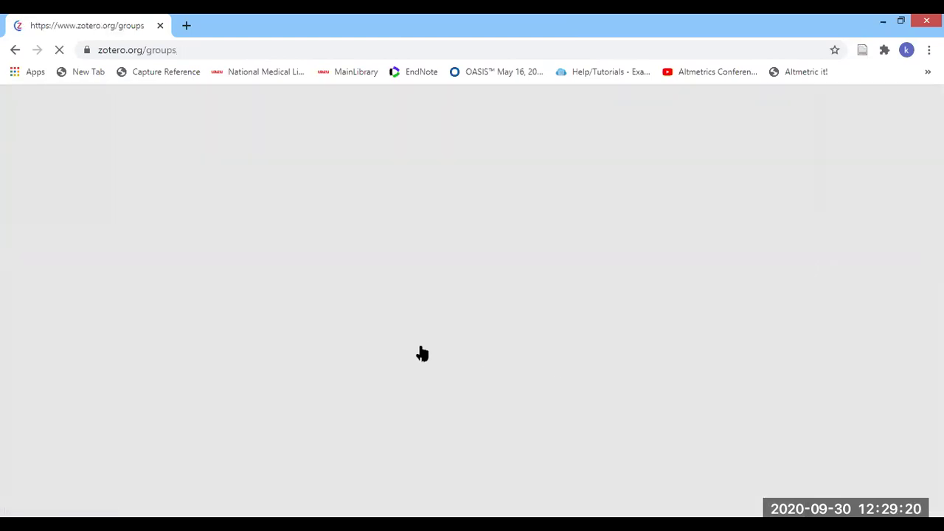
- Open Manage Members for the Cabells group and go to Send More Invitations
scroll(289, 286, down, 1)
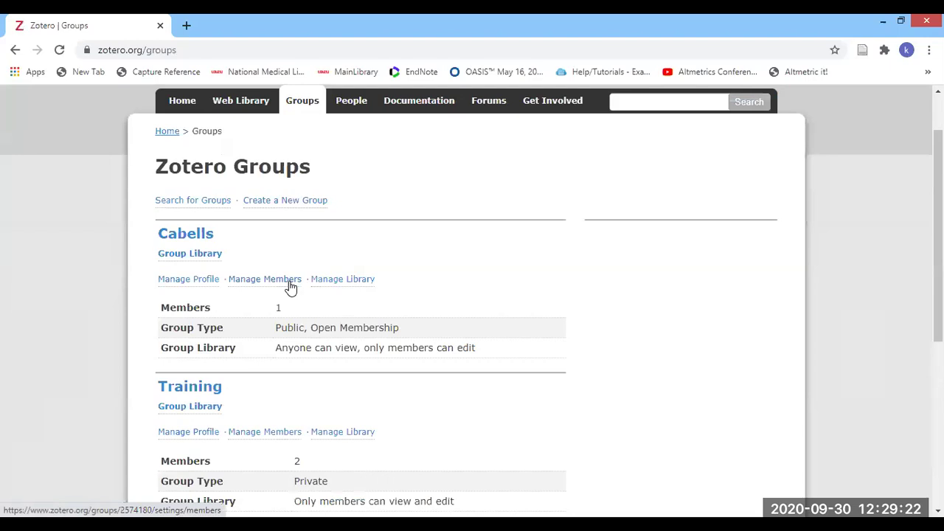
scroll(290, 287, down, 1)
scroll(290, 281, down, 1)
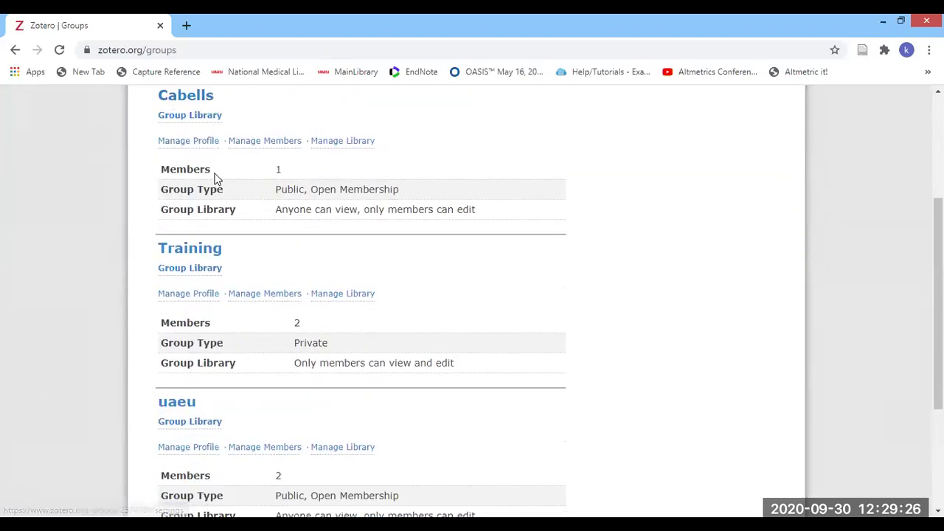
click(279, 144)
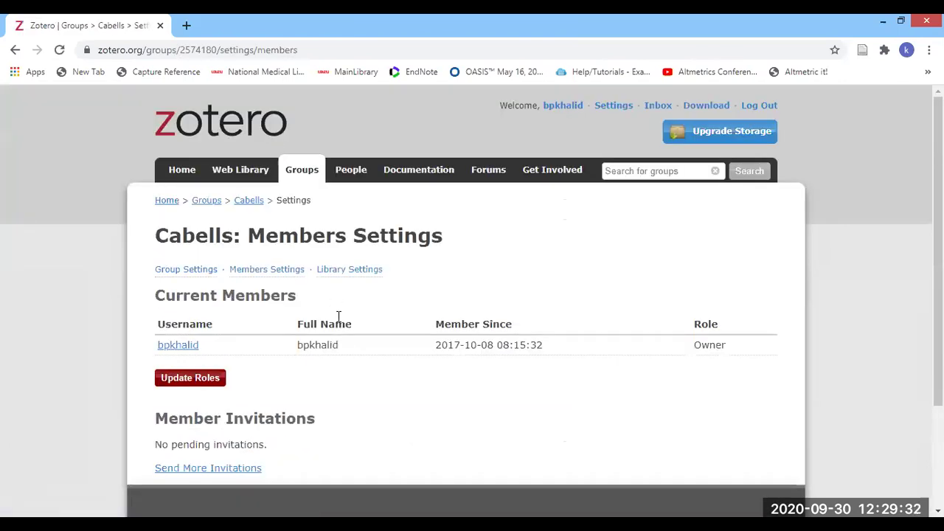
scroll(314, 339, down, 1)
scroll(263, 318, down, 1)
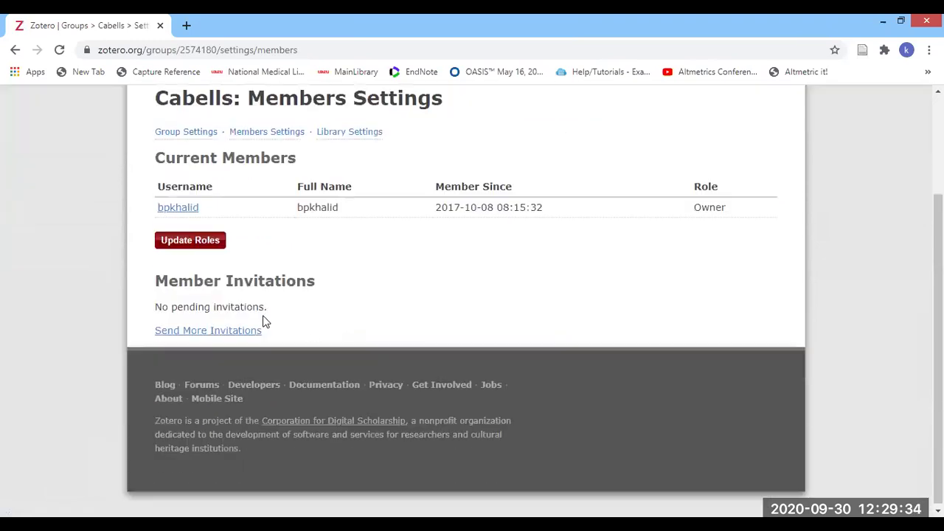
click(229, 332)
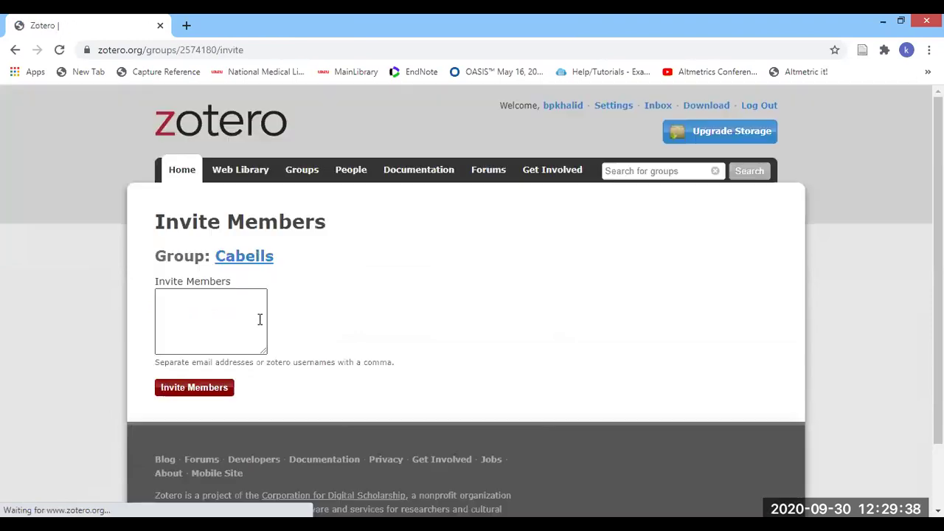
- Leave the Invite Members box empty and return to My Library's 70 items
click(203, 300)
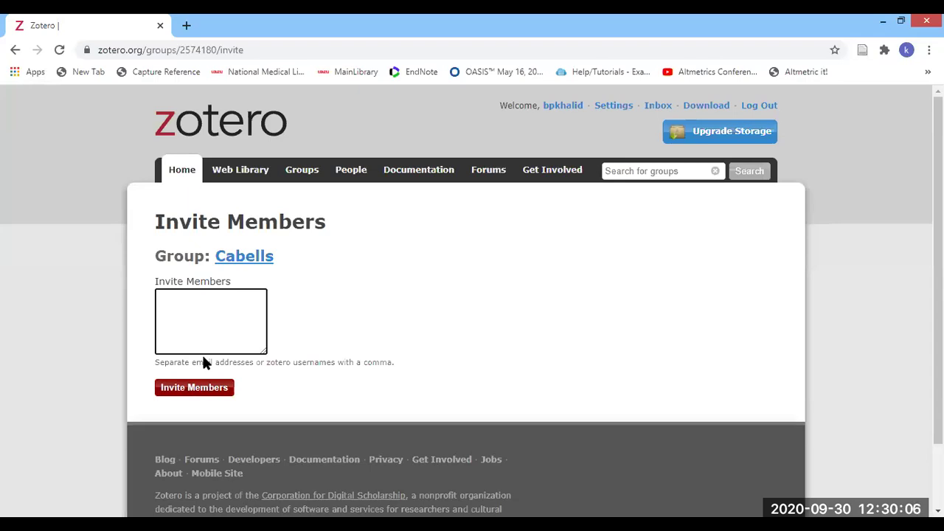
click(236, 170)
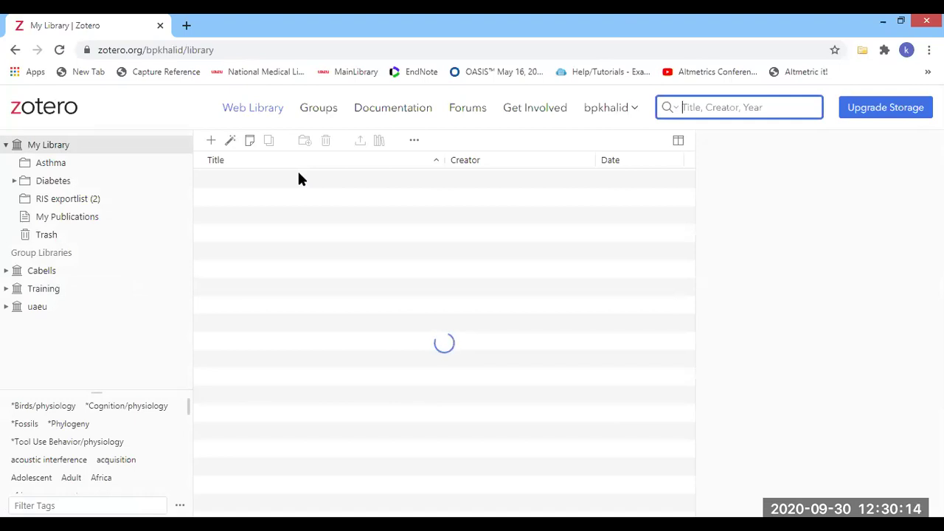
- Browse the Documentation page's Quick Links and Using Zotero topics, then go to People
click(398, 109)
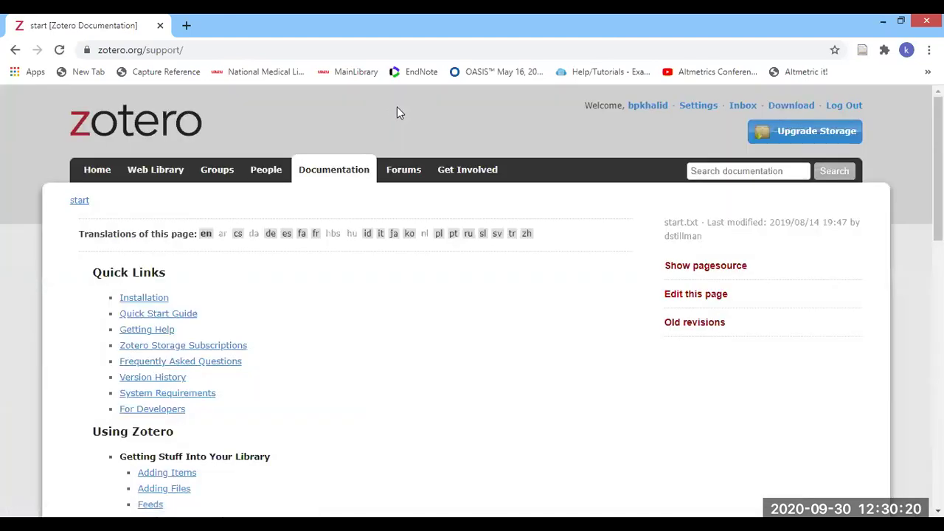
scroll(229, 333, down, 2)
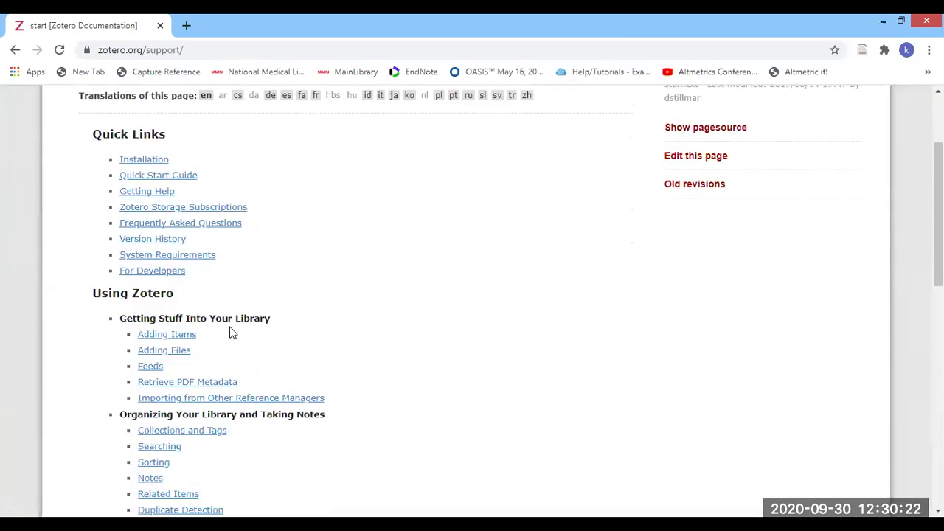
scroll(234, 333, down, 6)
scroll(245, 335, up, 4)
scroll(248, 336, up, 3)
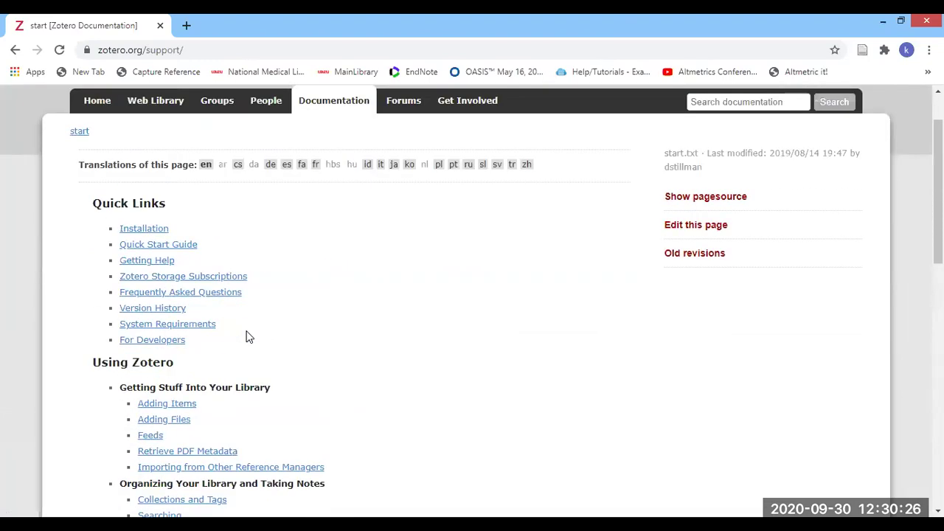
scroll(249, 337, down, 3)
scroll(249, 337, down, 6)
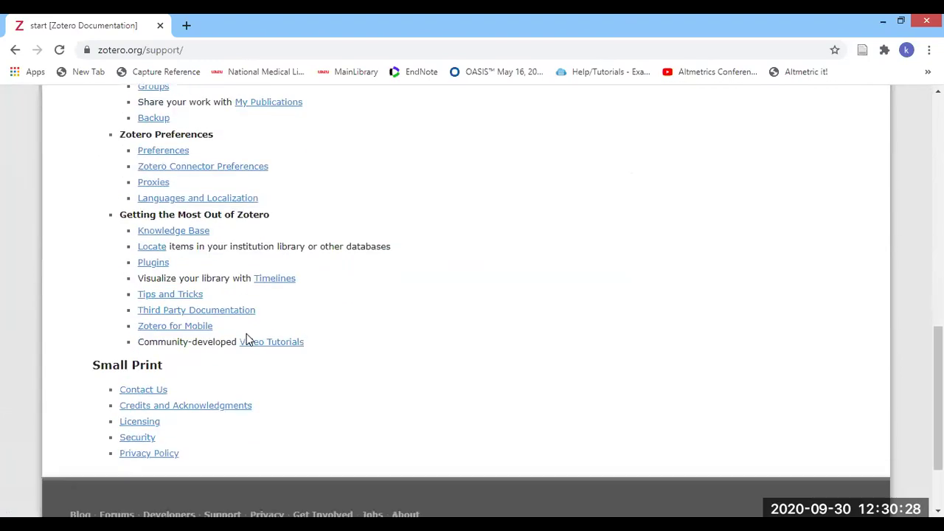
scroll(249, 337, up, 4)
scroll(248, 340, up, 6)
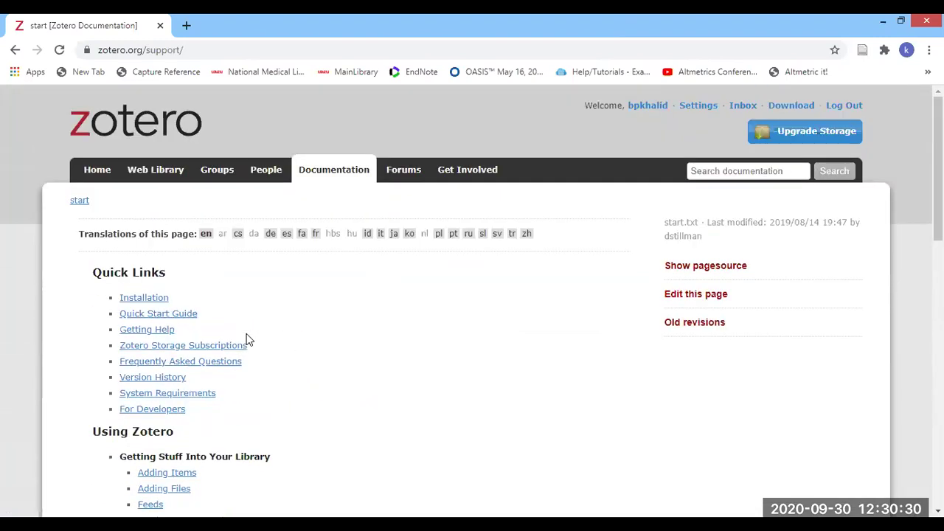
click(264, 175)
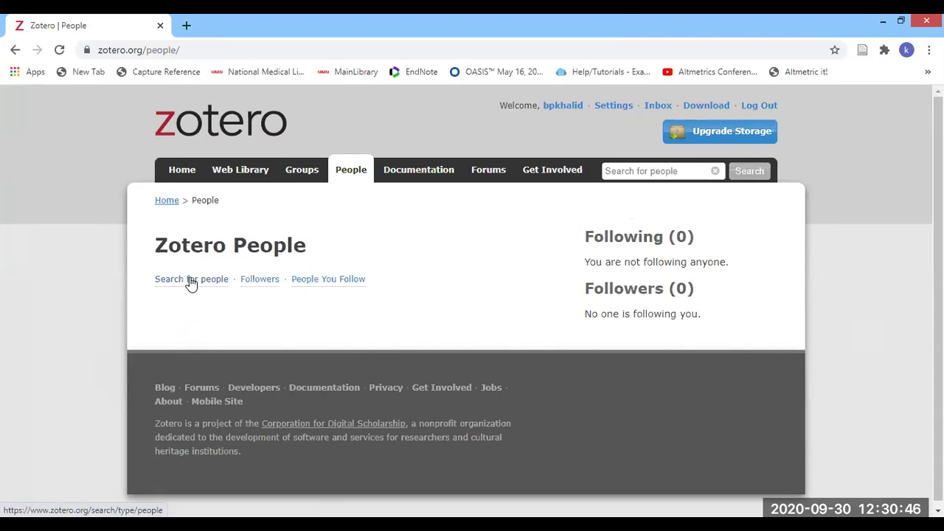
- Search the people directory for a user's name and scroll through the results
click(190, 280)
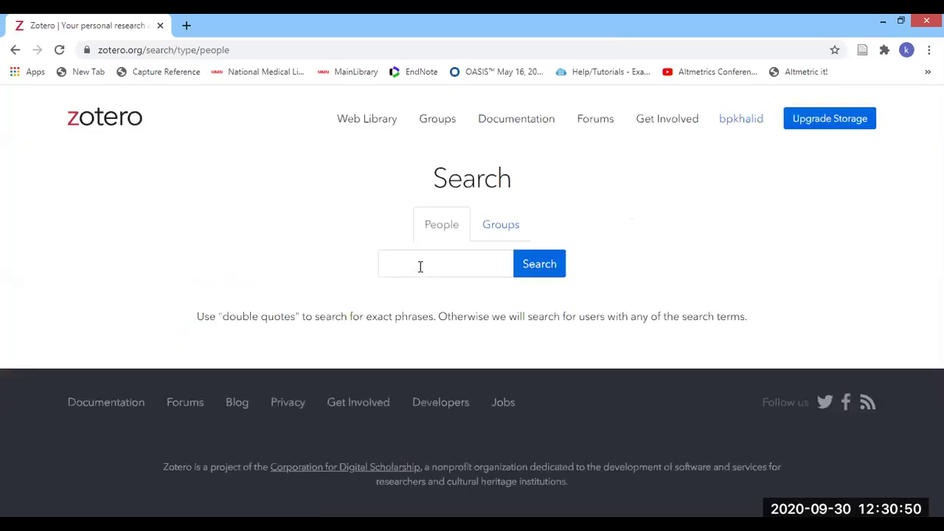
click(419, 265)
text(ahmad)
click(559, 264)
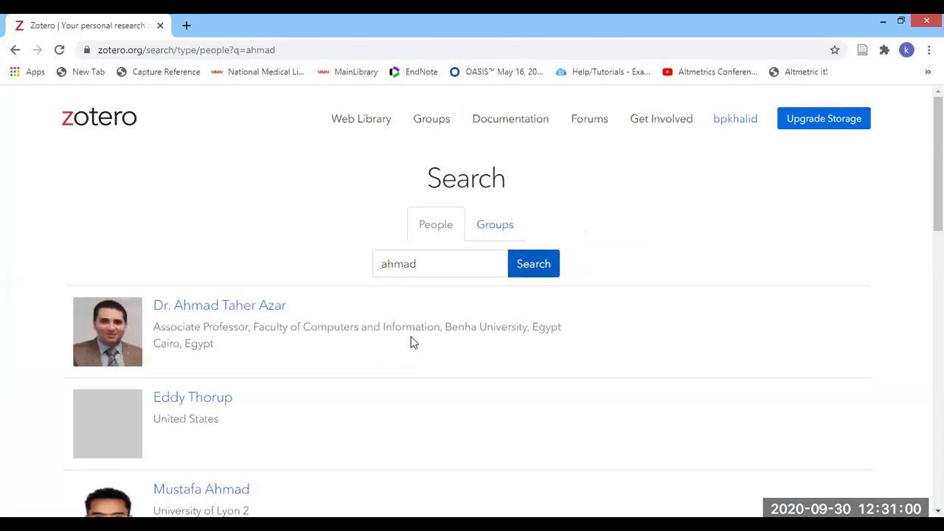
scroll(410, 336, down, 1)
scroll(411, 336, down, 2)
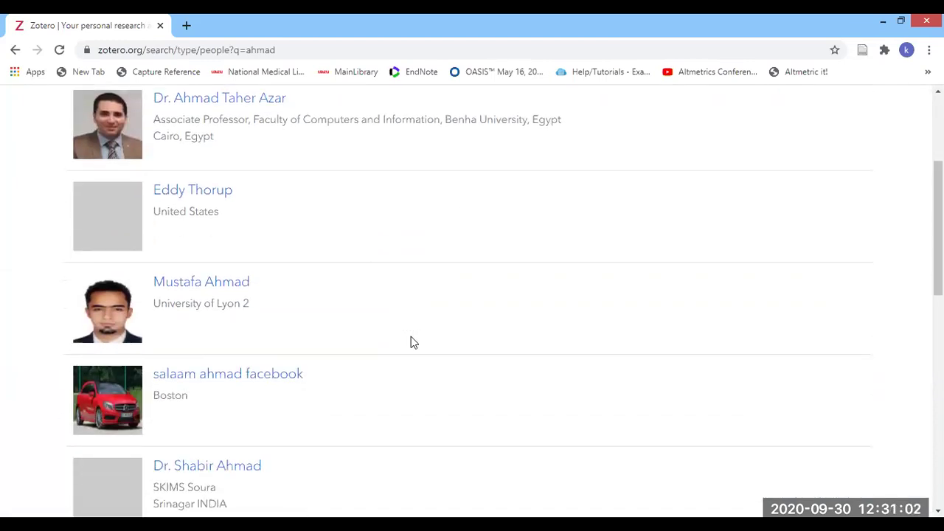
scroll(410, 341, down, 3)
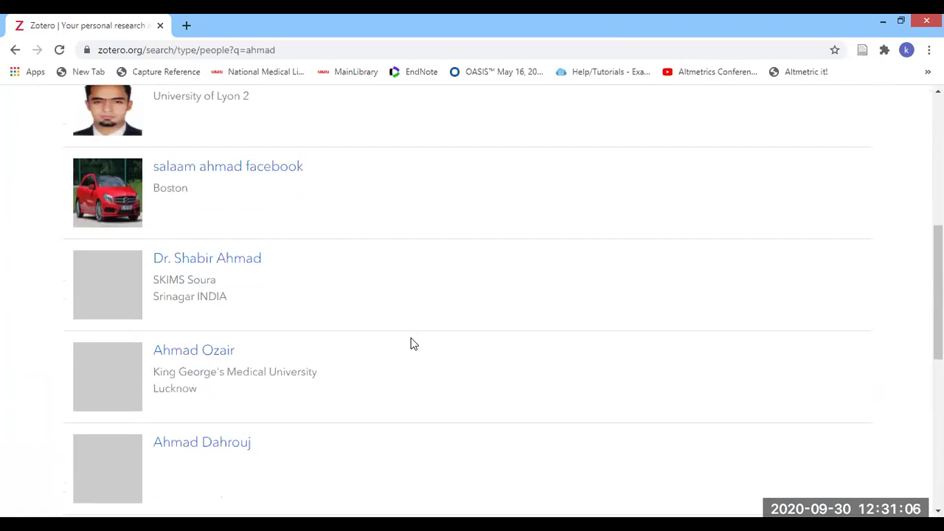
scroll(410, 344, up, 6)
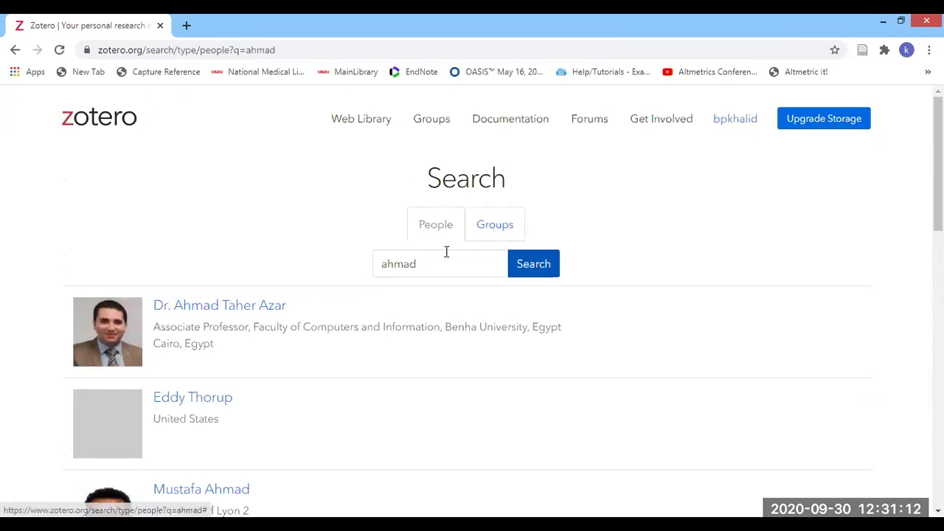
- Search groups for 'cabell', find no results, clear the term and switch back to People
double_click(373, 259)
click(506, 235)
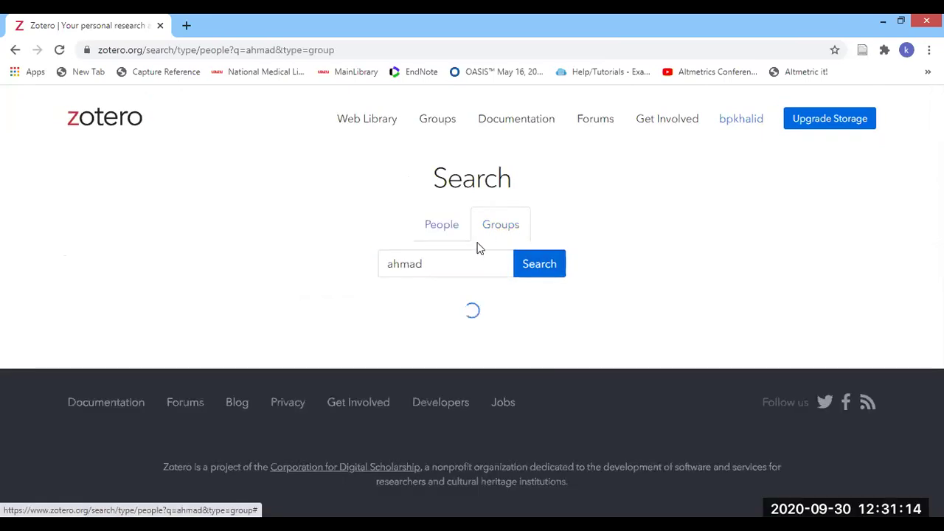
text(cabell)
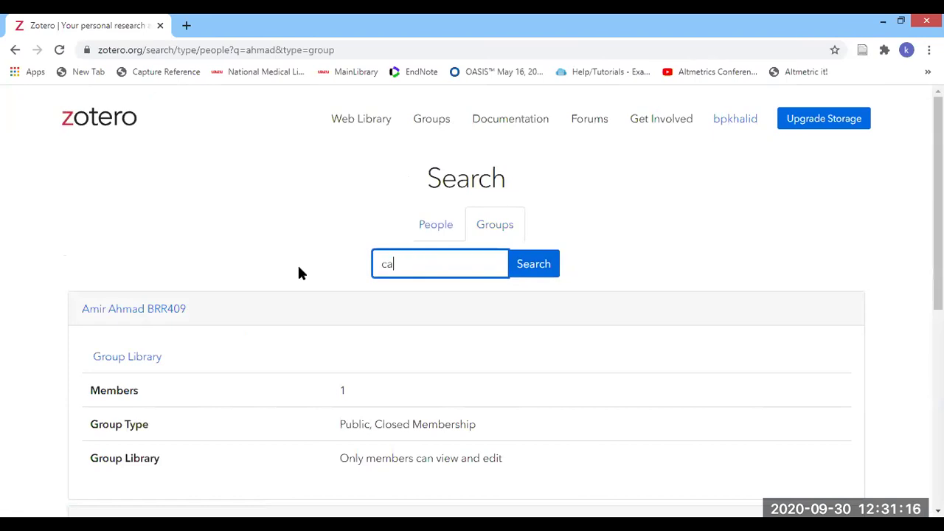
click(528, 266)
click(443, 262)
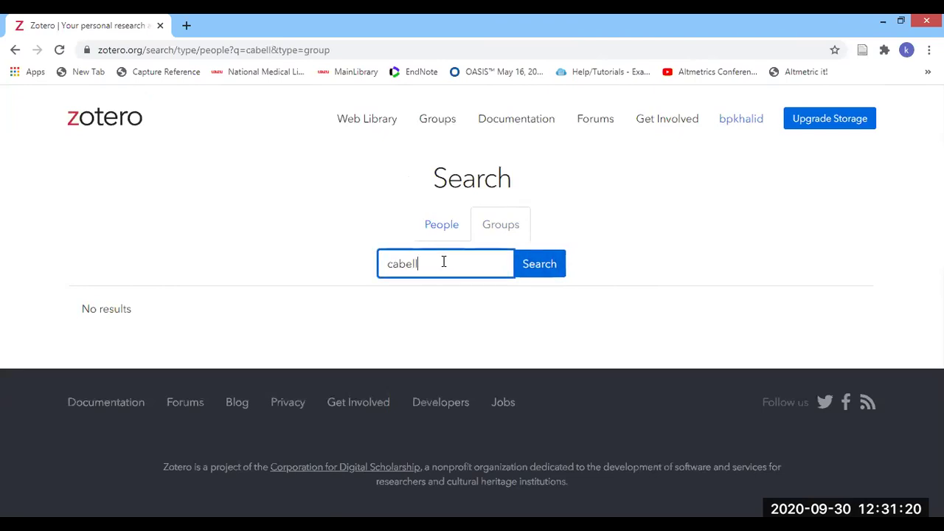
drag(443, 262, 319, 251)
key(BackSpace)
click(432, 230)
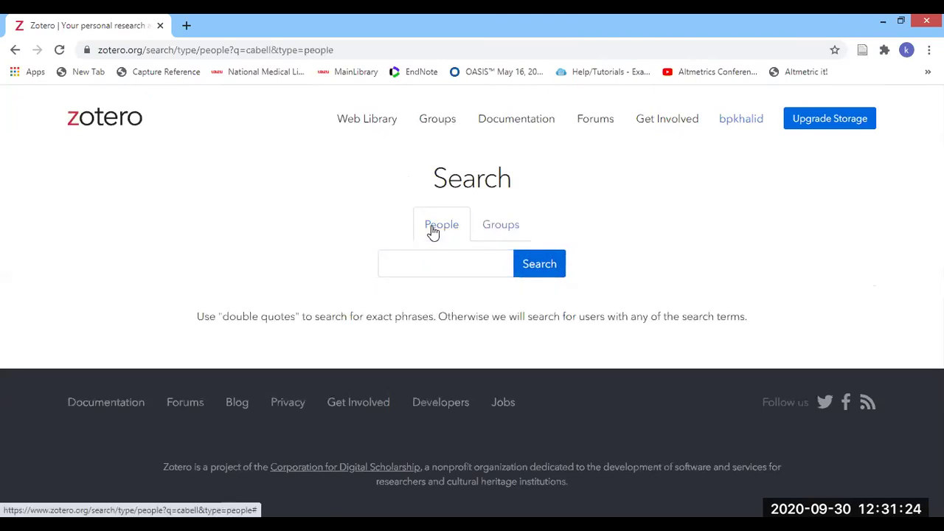
click(592, 122)
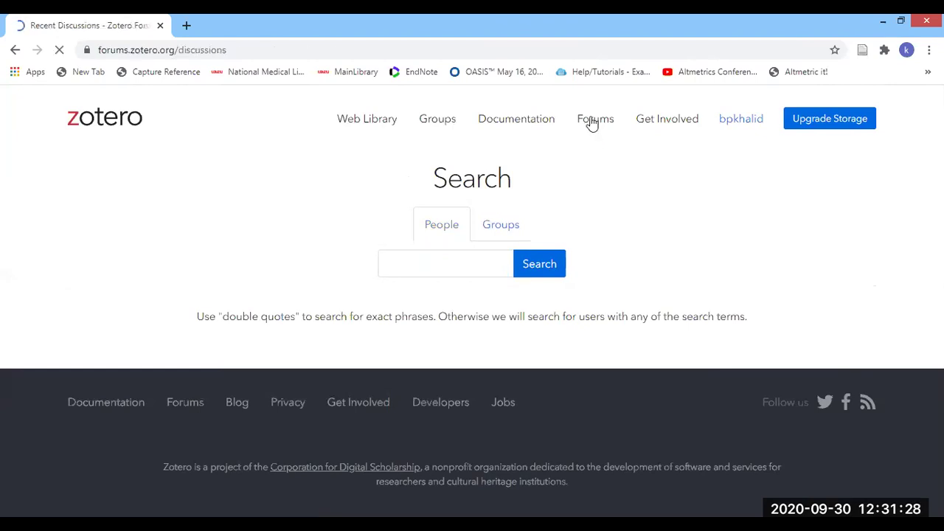
- Scroll through Recent Discussions, led by the Safari 13 Connector beta announcement
scroll(558, 254, down, 2)
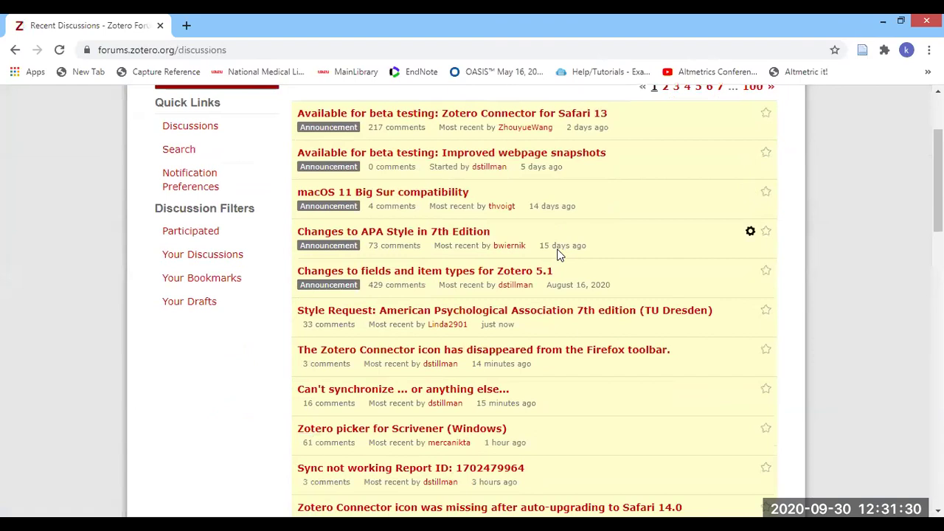
scroll(558, 255, down, 2)
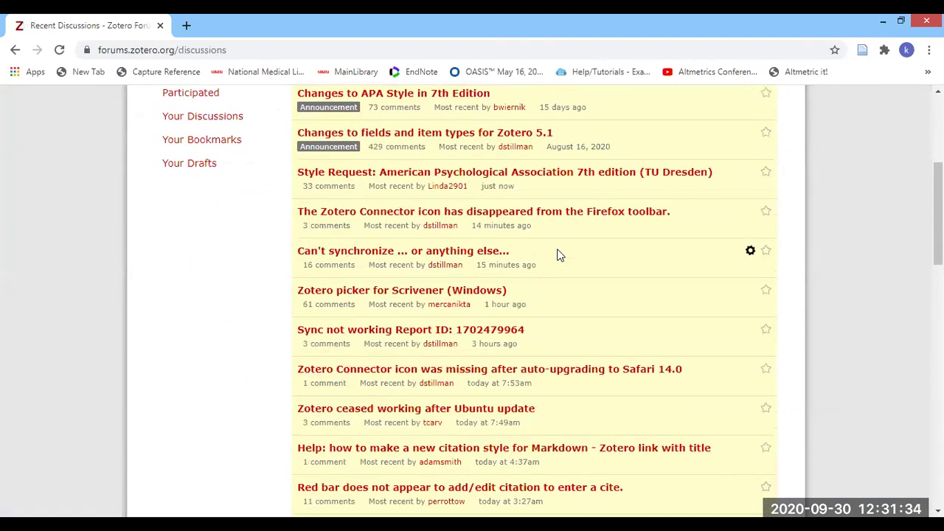
scroll(559, 254, up, 4)
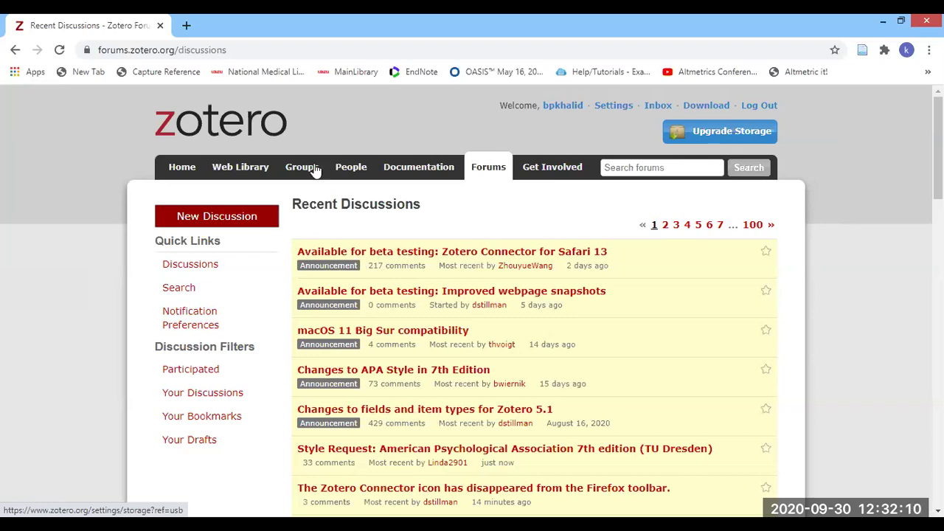
- Return from the forums to the web library, where My Library still shows 70 items
click(235, 170)
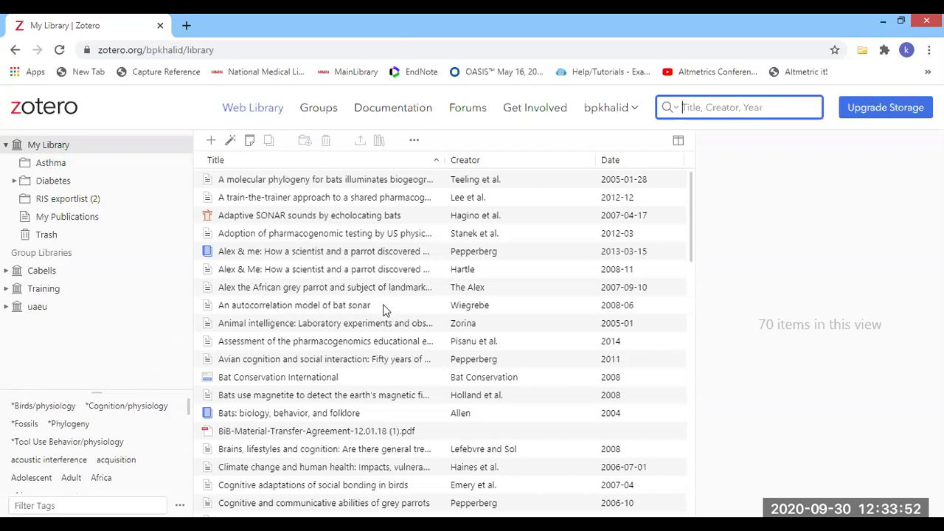
- Scroll through the 70 My Library items, then swap the library page for a blank tab
scroll(383, 310, down, 1)
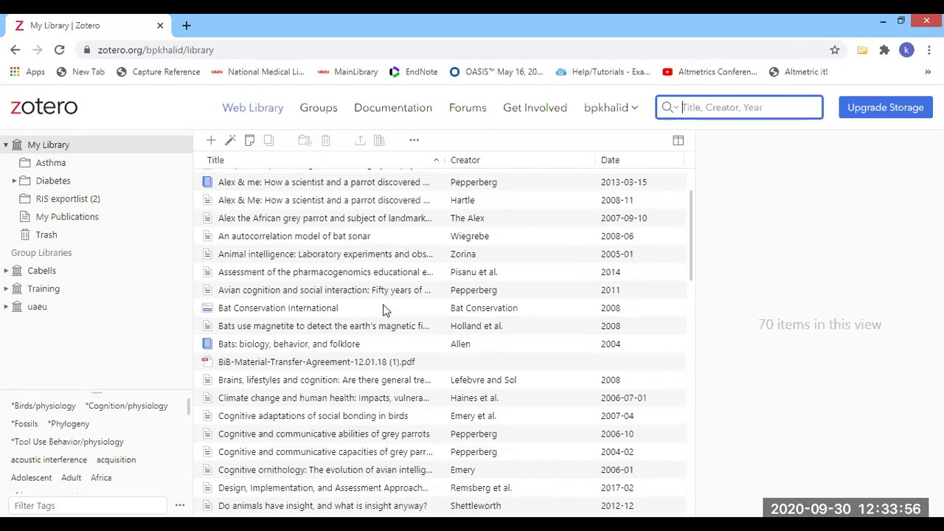
scroll(350, 318, up, 1)
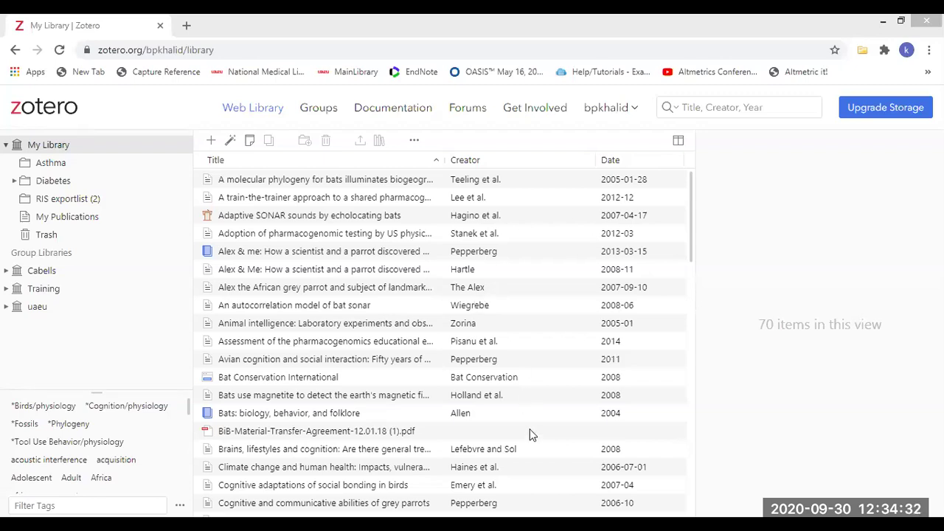
click(160, 25)
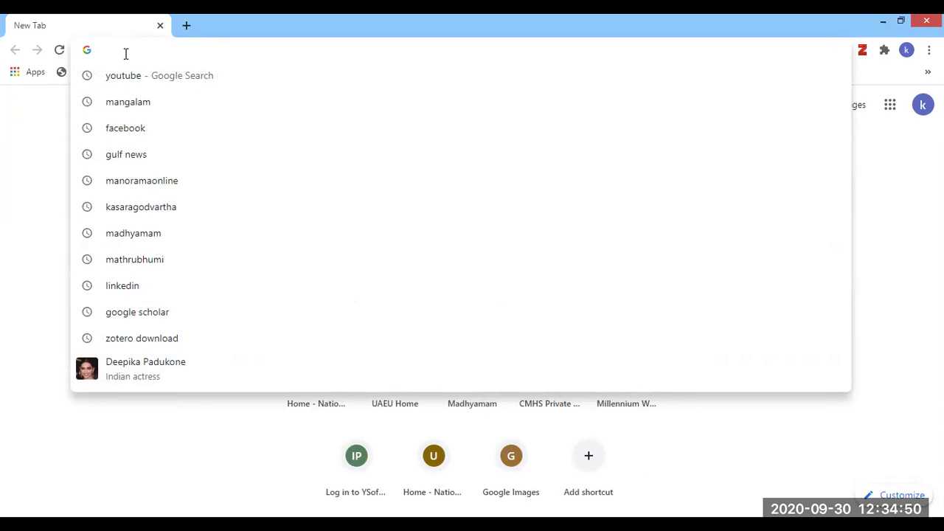
- Load zotero.org, then Google 'zotero citation style' and open the Zotero Style Repository result
text(zotero)
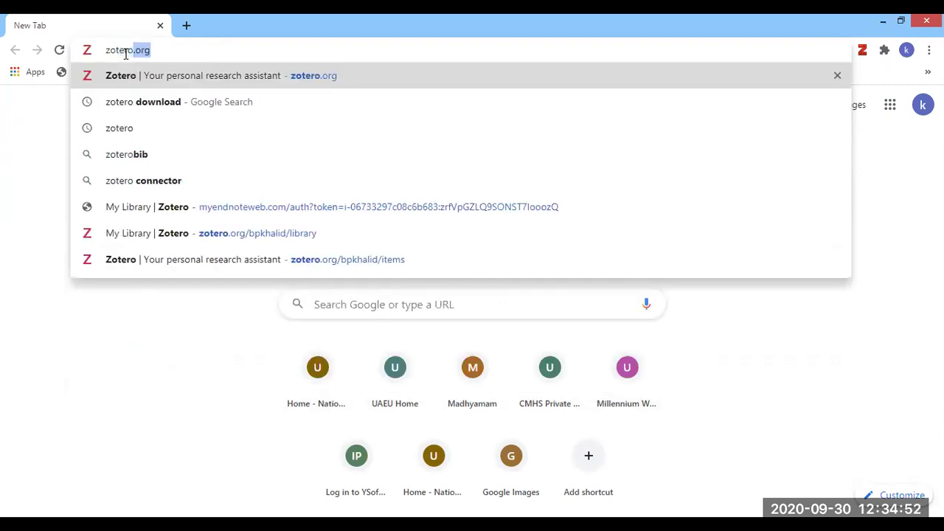
key(Return)
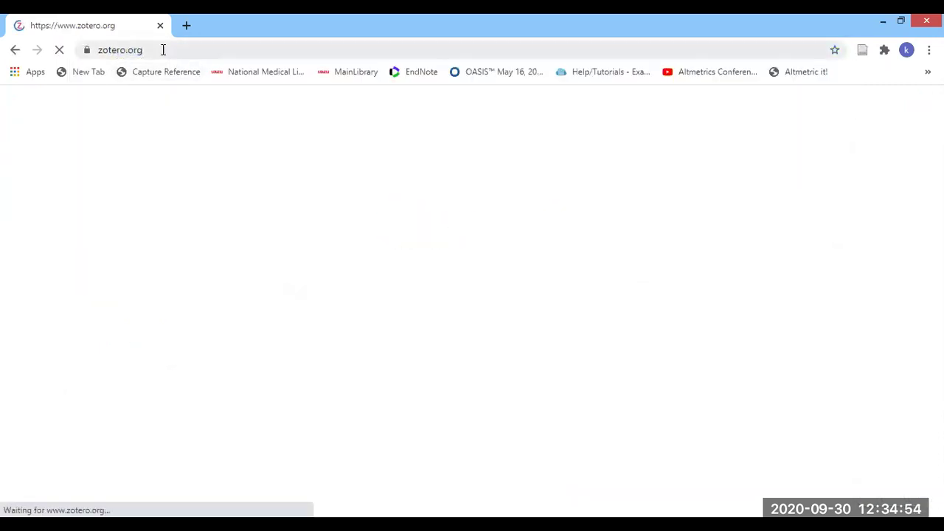
click(163, 49)
text(zotero c)
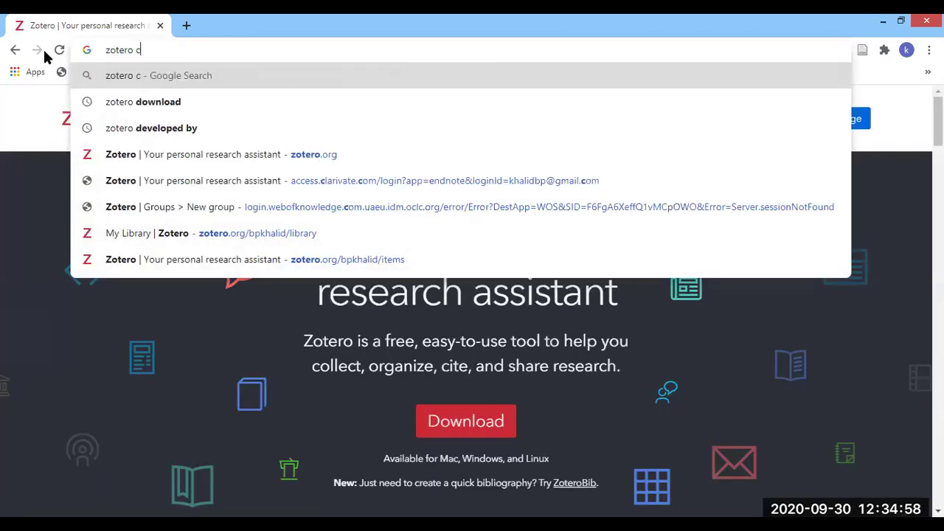
text(itation sty)
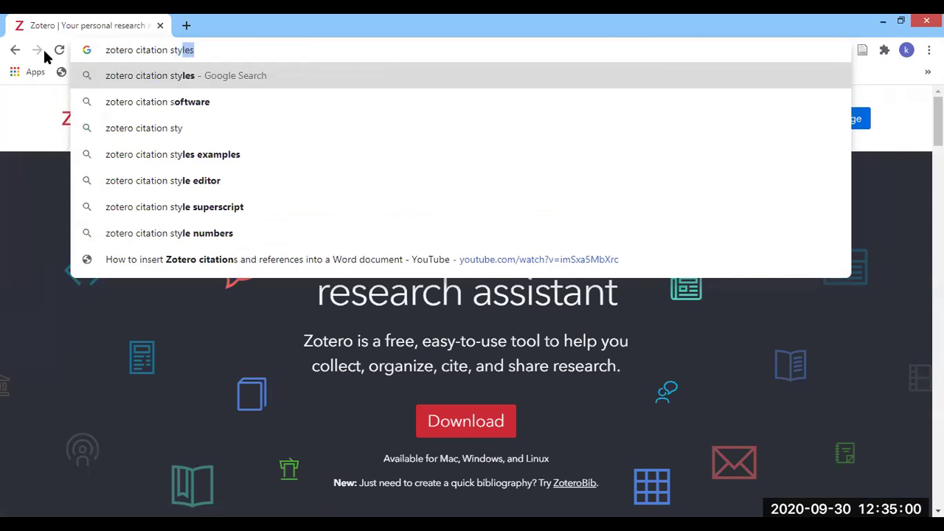
text(le)
key(Return)
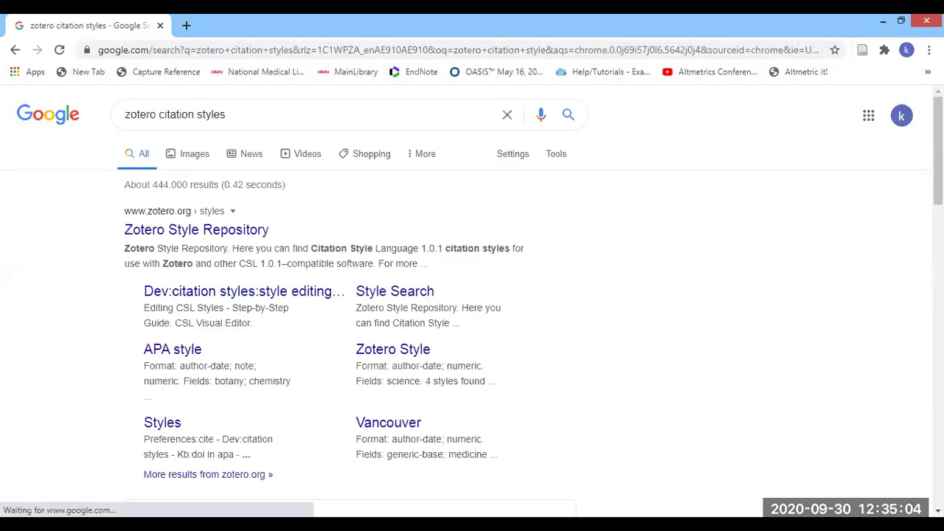
click(203, 234)
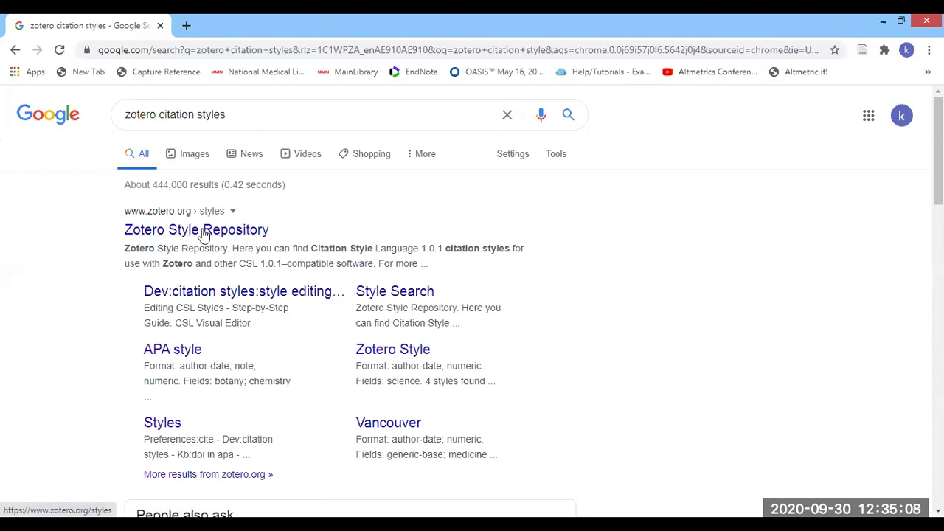
click(219, 235)
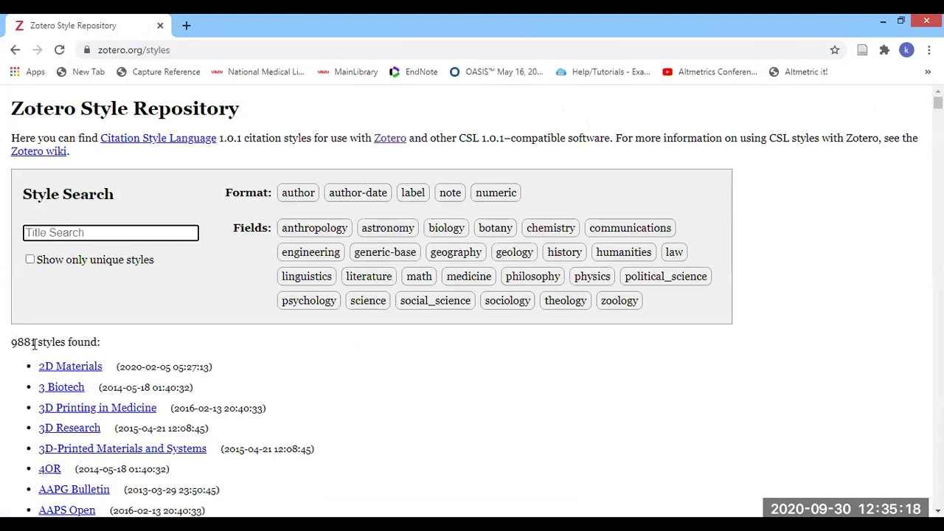
- Scroll down the repository's 9881 styles and back to the top, then open a new blank tab
scroll(116, 387, down, 2)
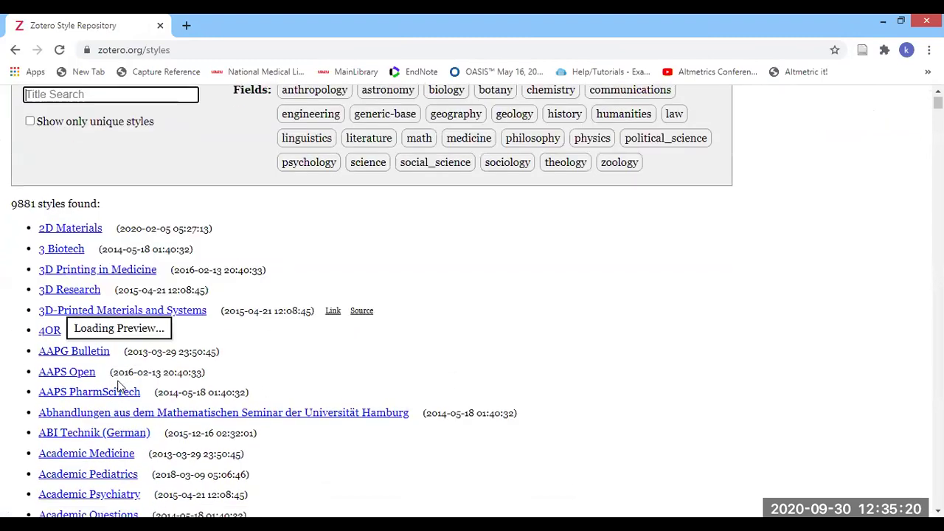
scroll(117, 387, down, 7)
scroll(127, 389, up, 7)
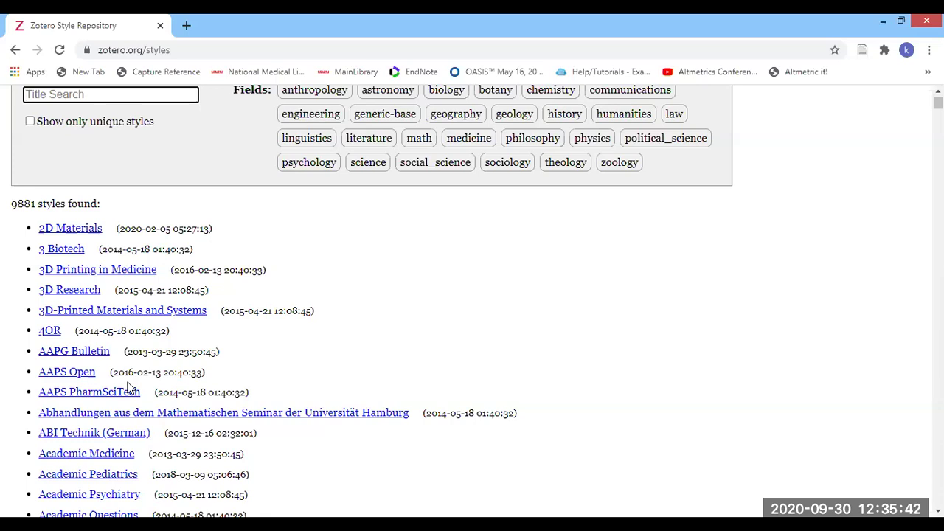
scroll(129, 388, up, 1)
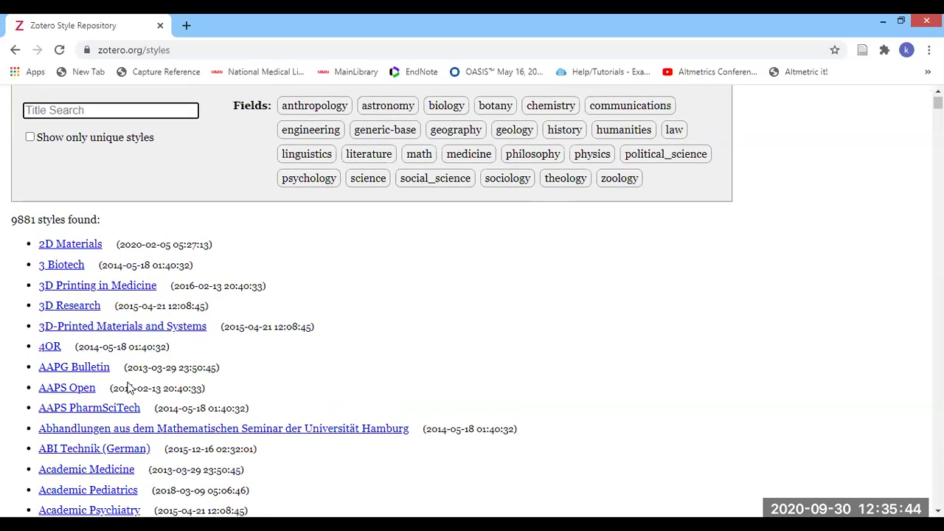
scroll(174, 75, up, 2)
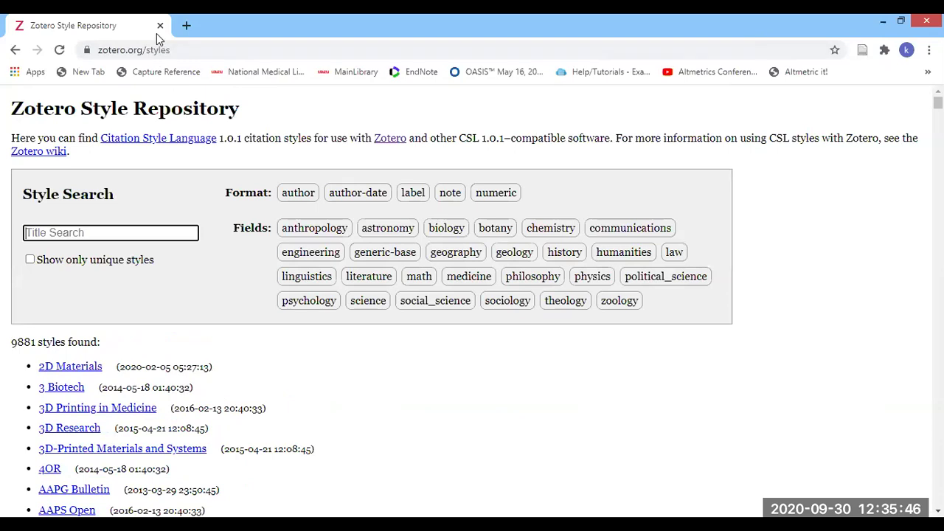
key(ctrl+t)
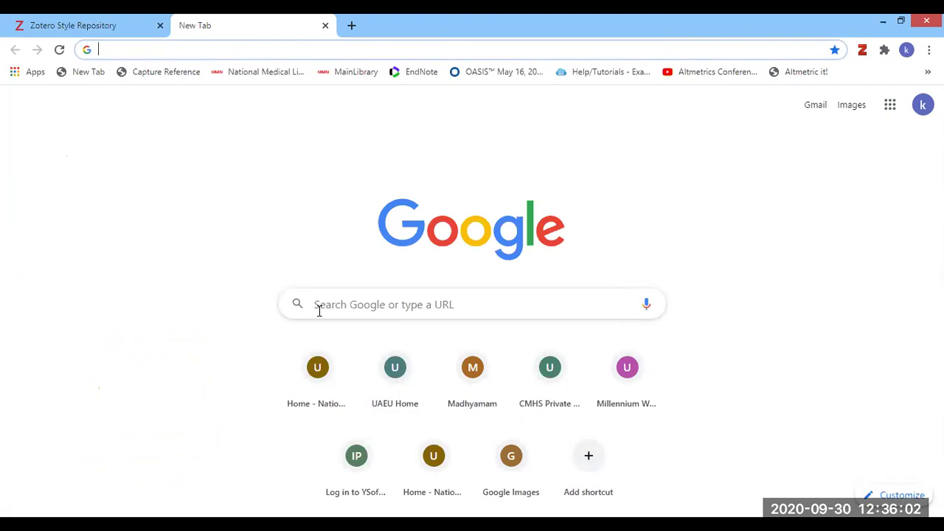
- From zotero.org, go through Groups to the Cabells group's Manage Members and its Send More Invitations page
text(zotero.)
key(Return)
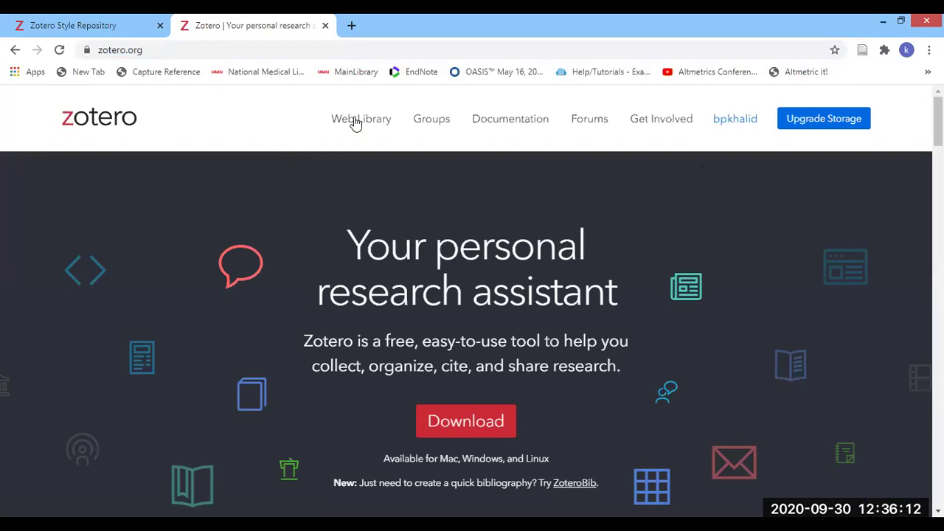
click(434, 124)
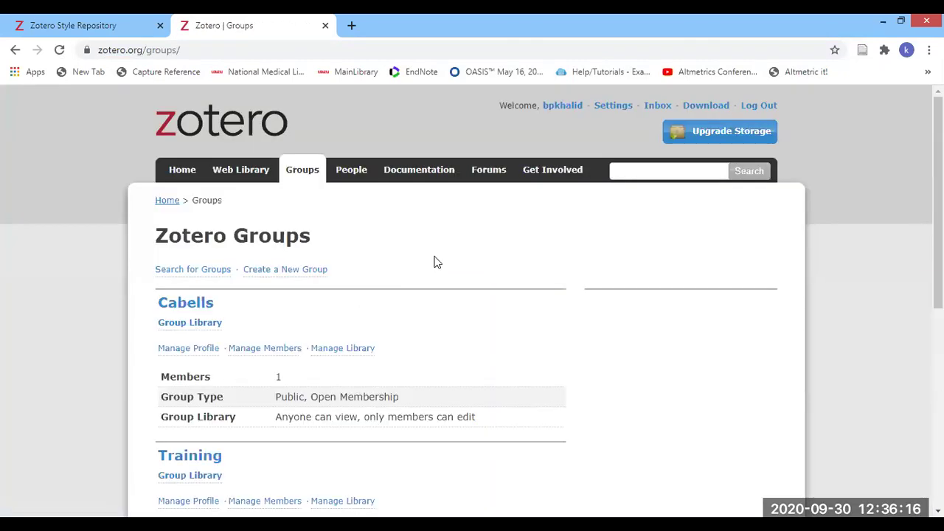
scroll(436, 266, down, 1)
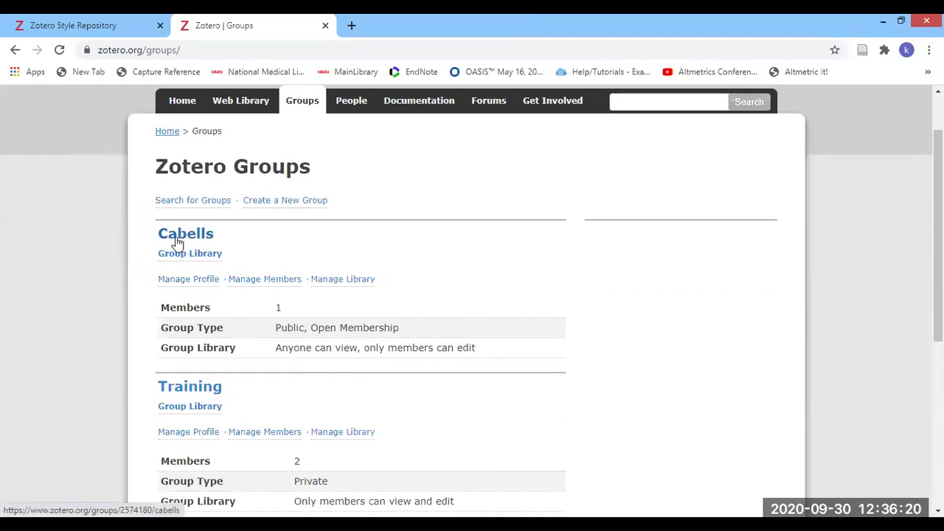
click(281, 286)
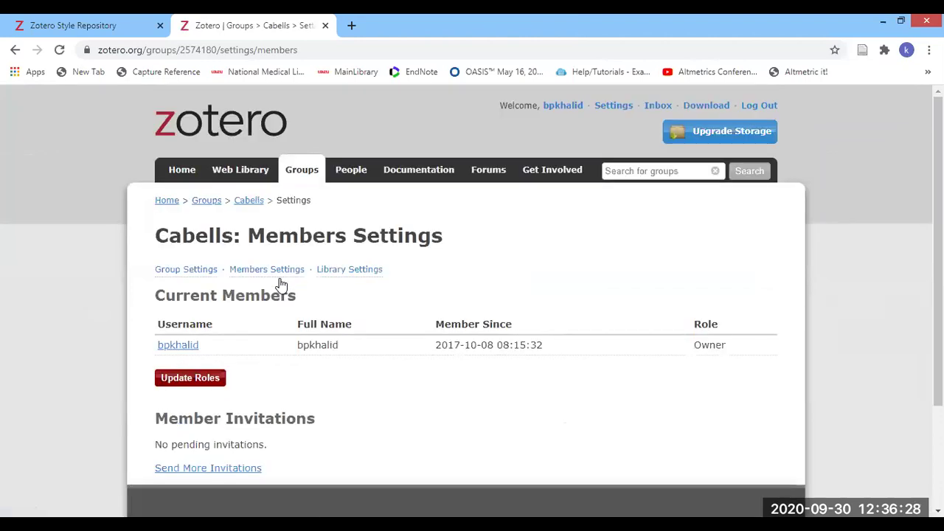
scroll(281, 285, down, 2)
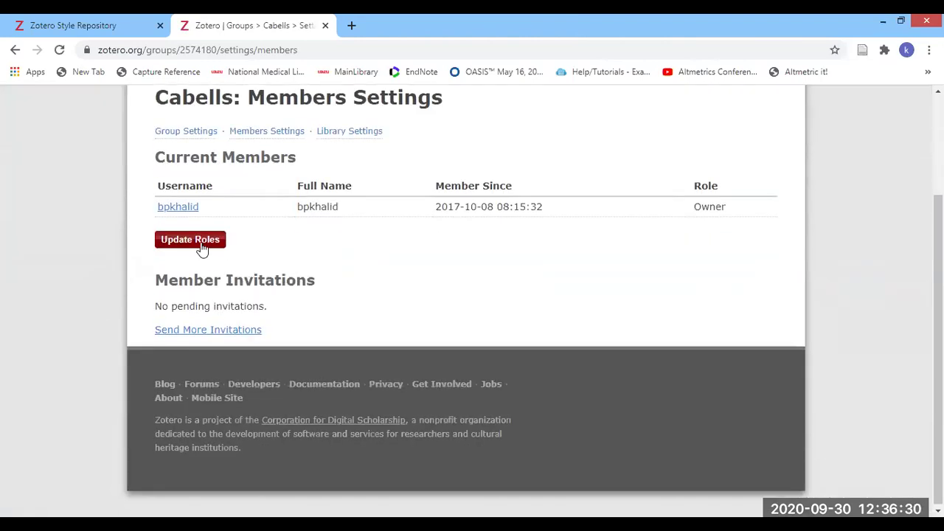
click(215, 333)
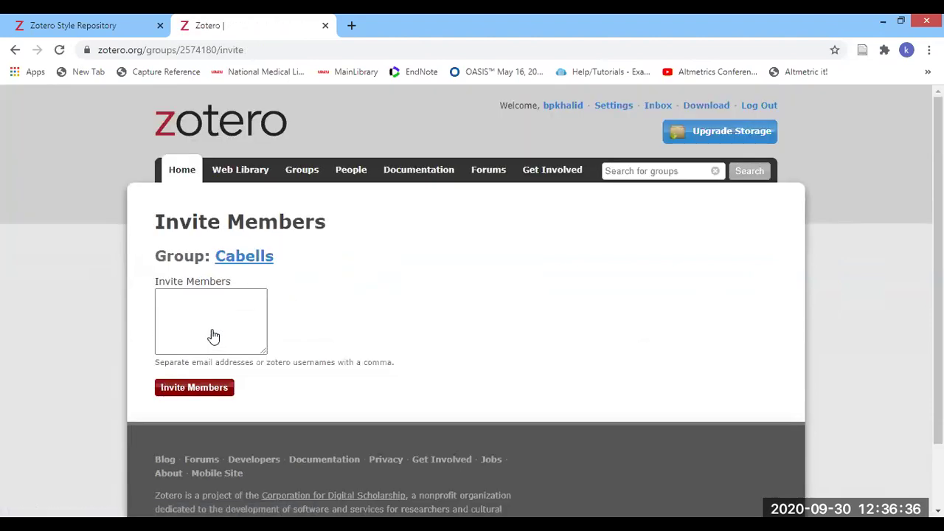
- Enter the member's e-mail address in the Invite Members box and send the Cabells group invitation
click(181, 299)
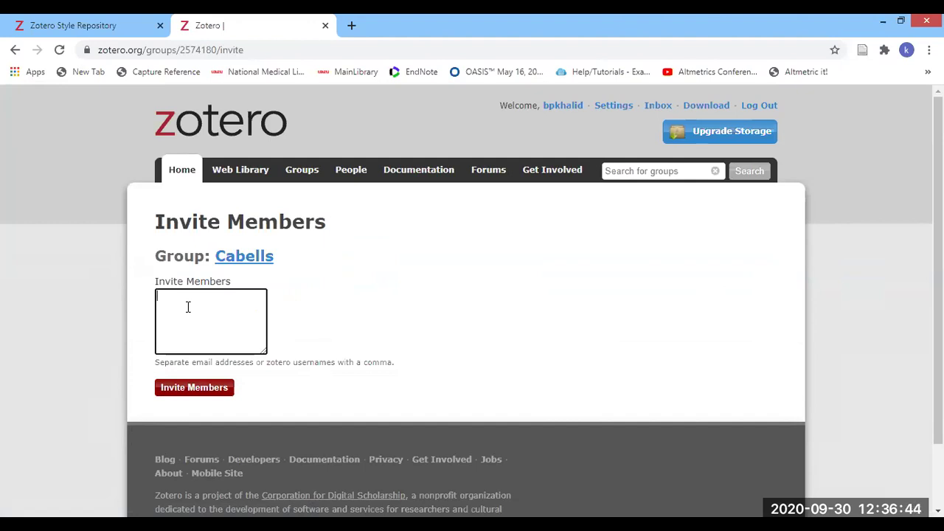
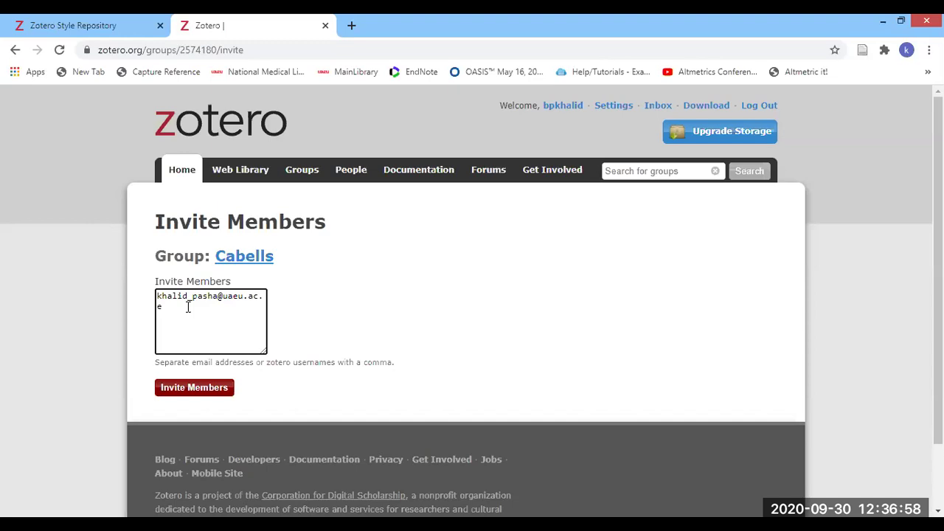
click(186, 389)
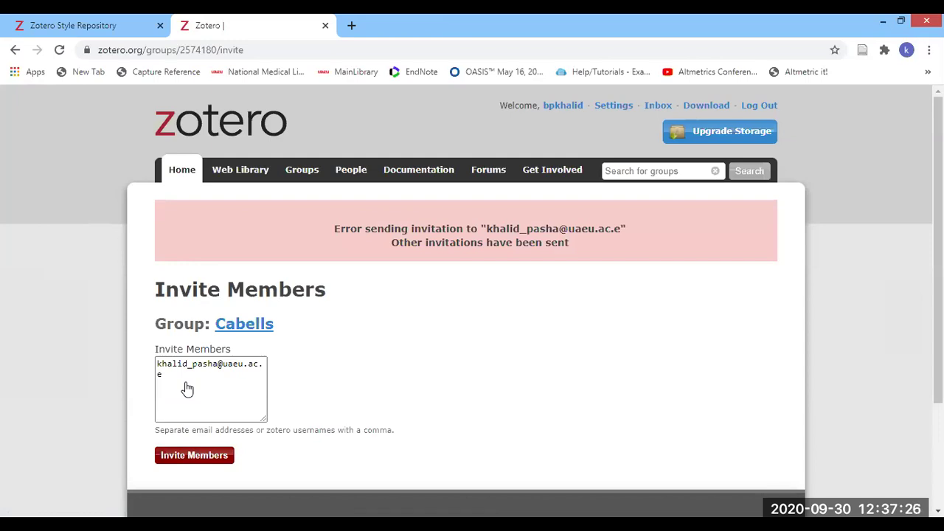
click(252, 51)
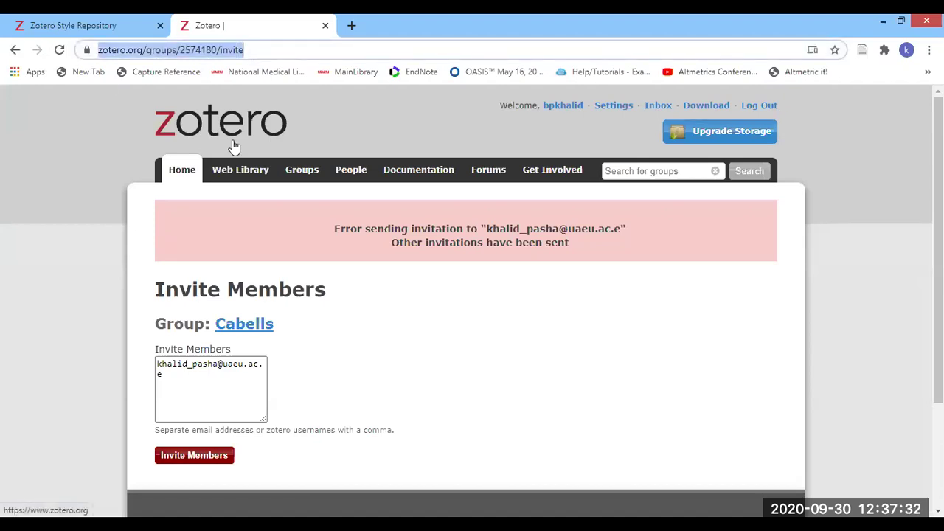